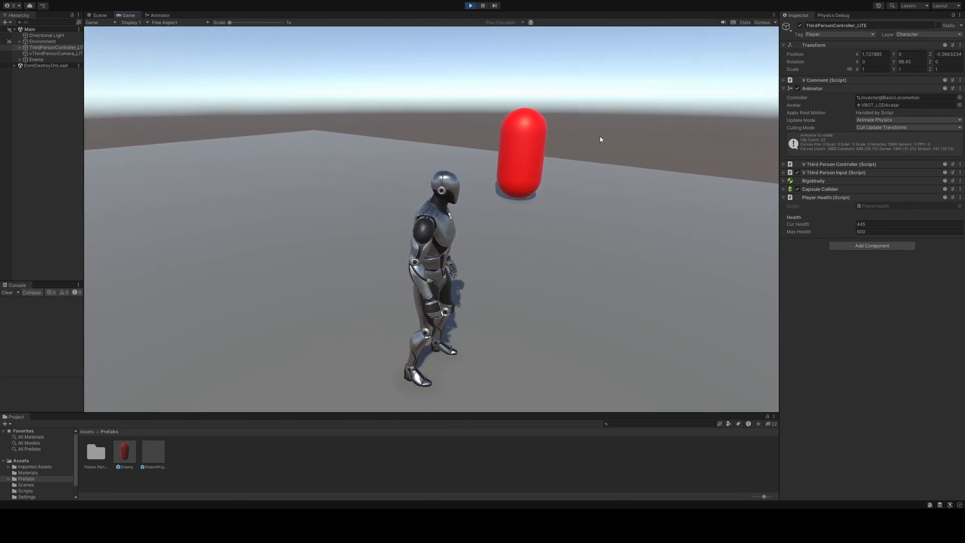
Walk the character around, out of and back into the poison area in the running game to check its effect on player health
key("s")
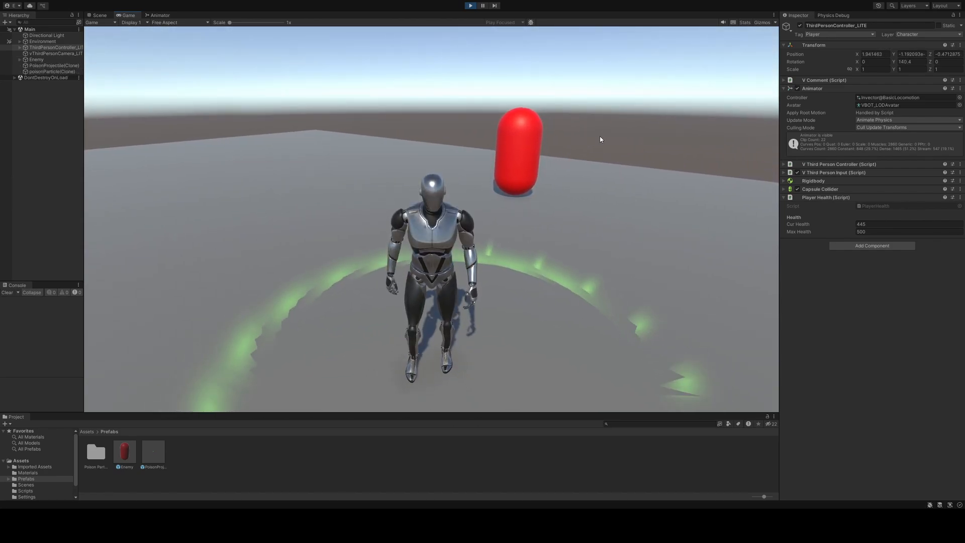
key("a")
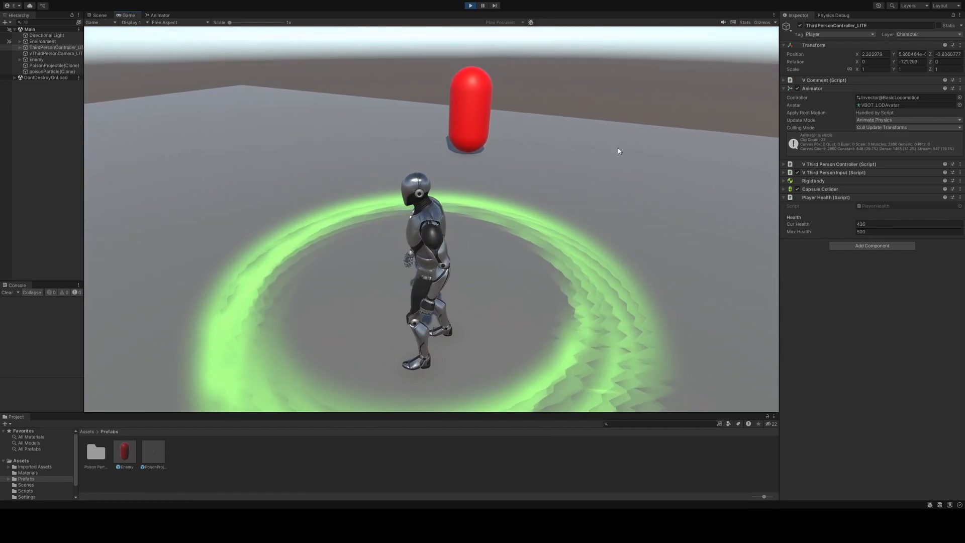
key("s")
key("w")
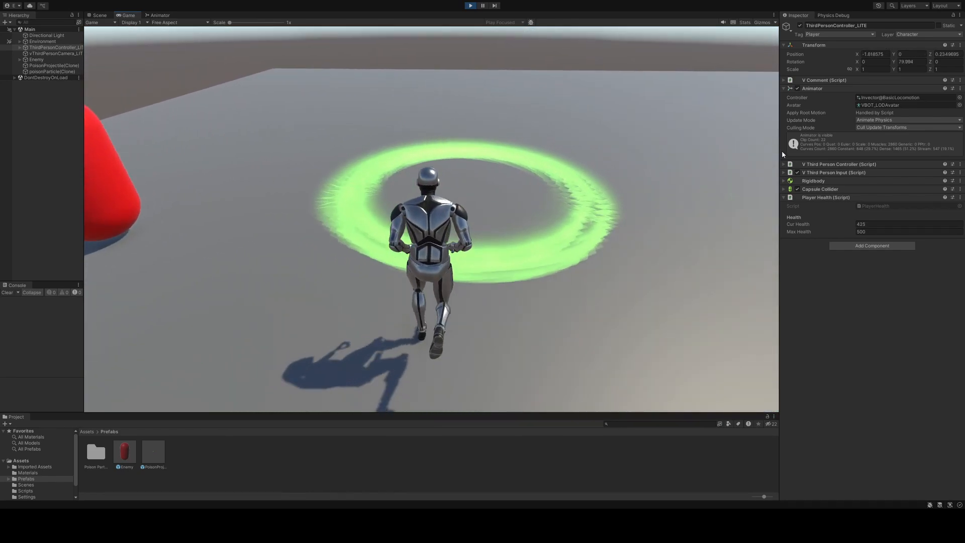
key("d")
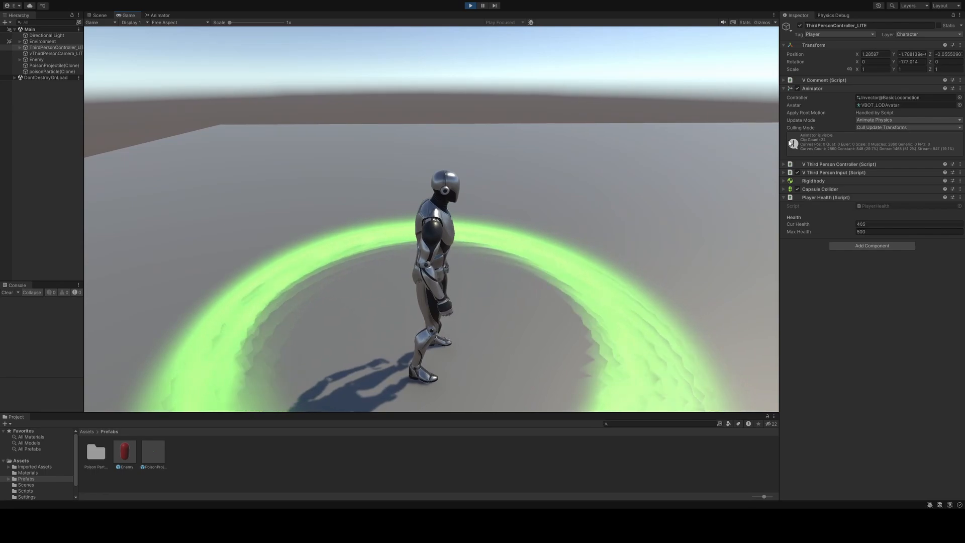
key("w")
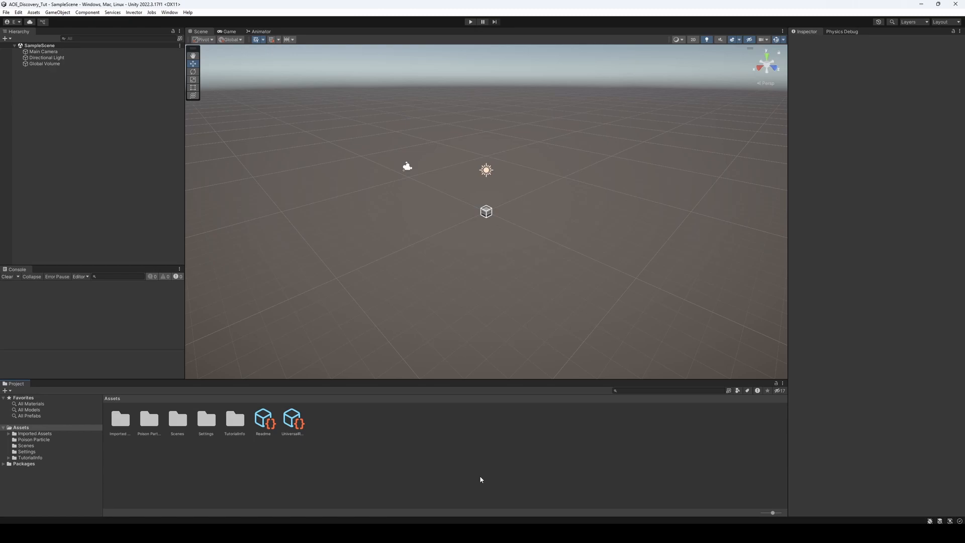
Delete the Main Camera and add the vThirdPersonCamera_LITE and ThirdPersonController_LITE prefabs from the imported Invector assets to the scene
right_click(62, 52)
left_click(94, 109)
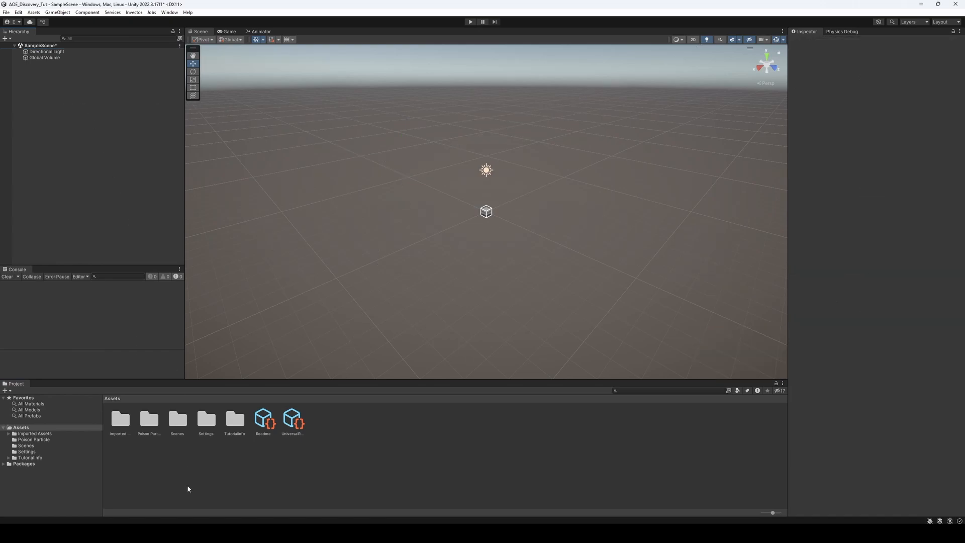
left_click(50, 434)
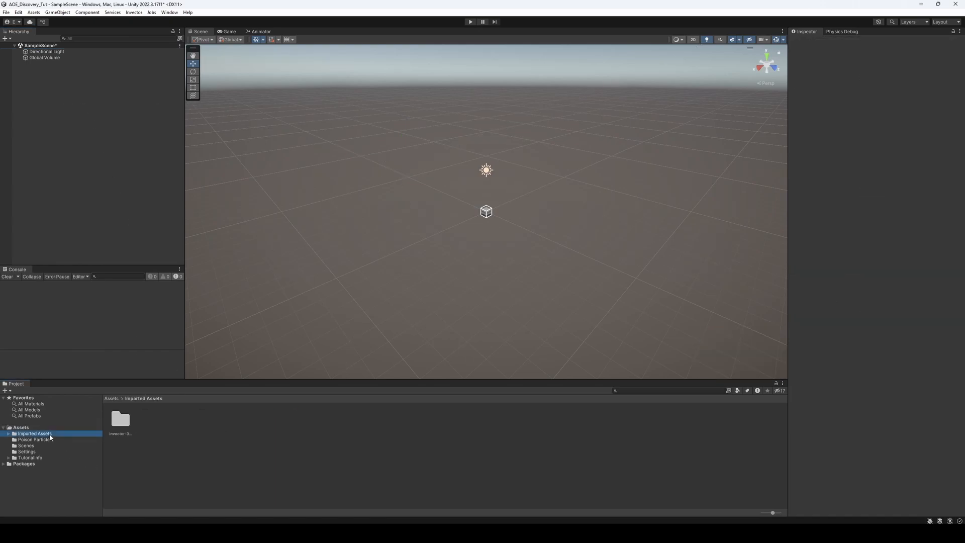
double_click(120, 425)
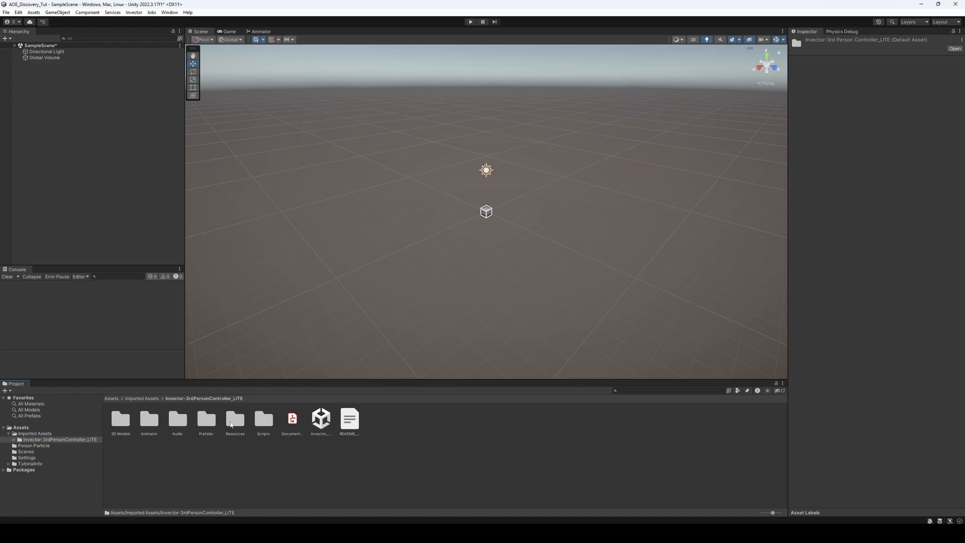
double_click(200, 424)
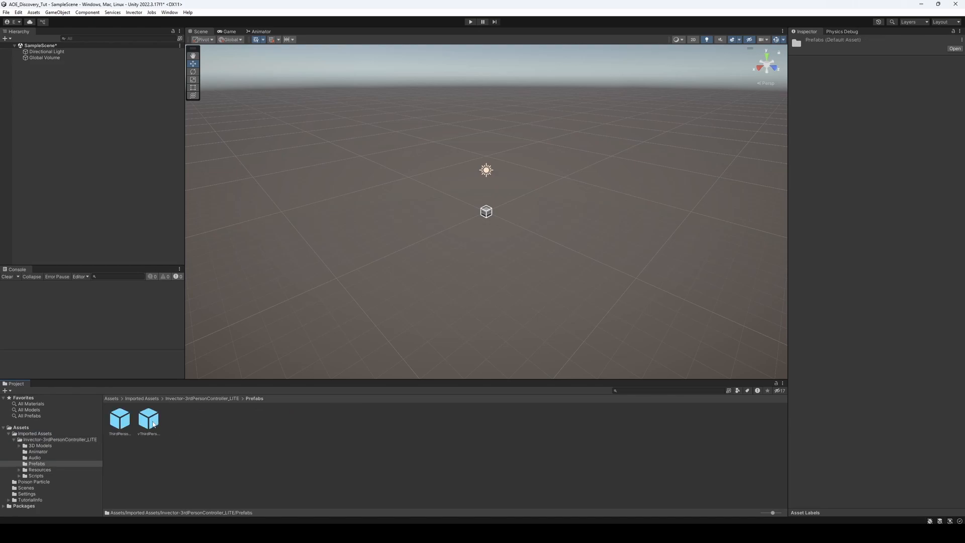
left_click_drag(84, 136, 90, 155)
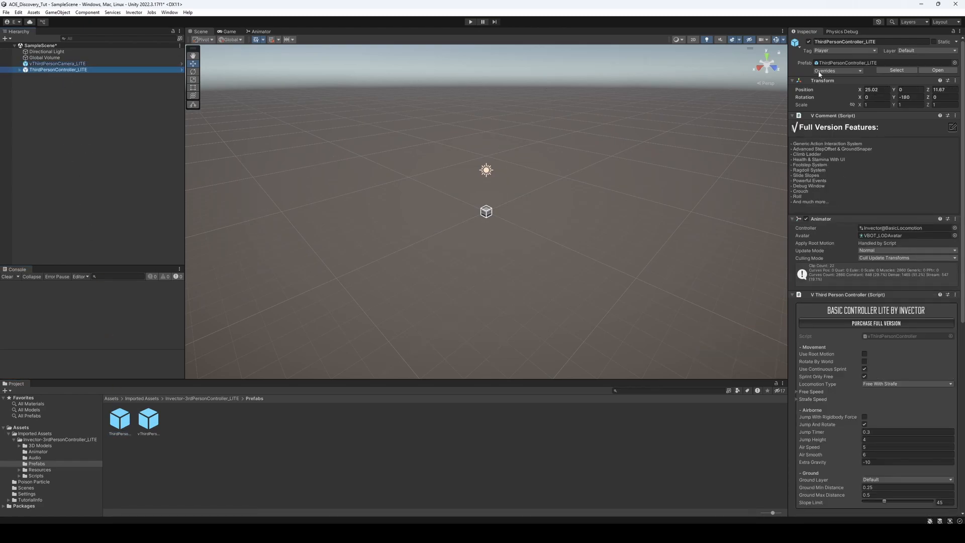
Reset the transforms of ThirdPersonController_LITE and vThirdPersonCamera_LITE to the origin
left_click(954, 80)
left_click(899, 87)
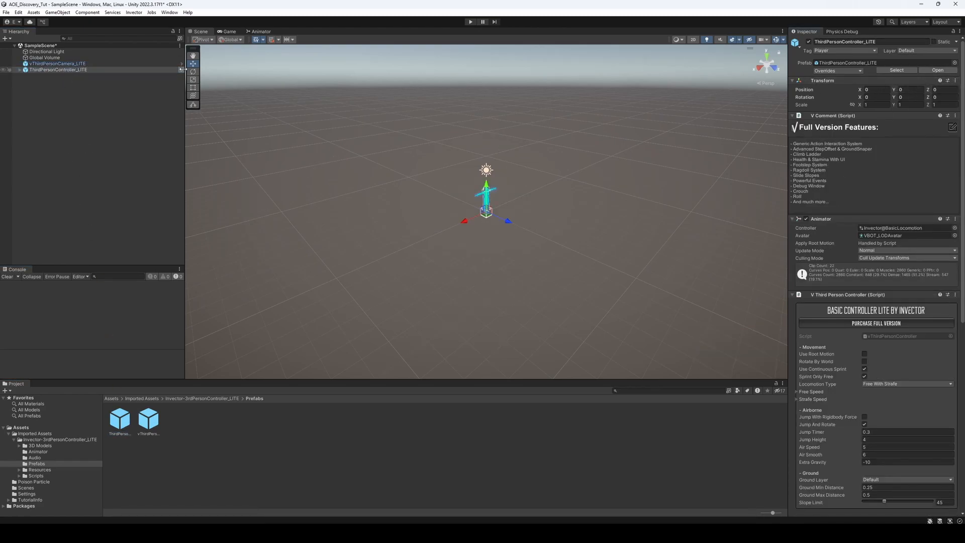
left_click(58, 64)
left_click(954, 80)
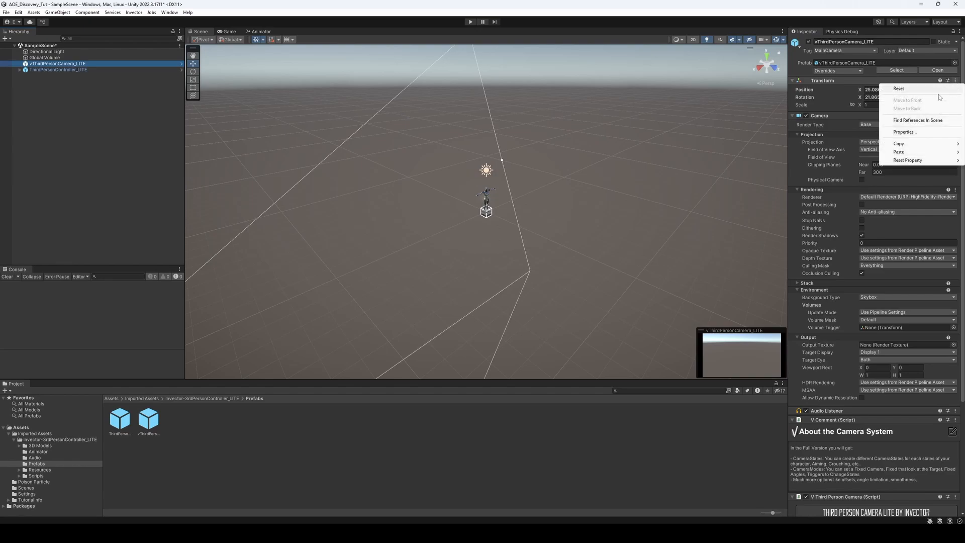
left_click(928, 92)
left_click(135, 97)
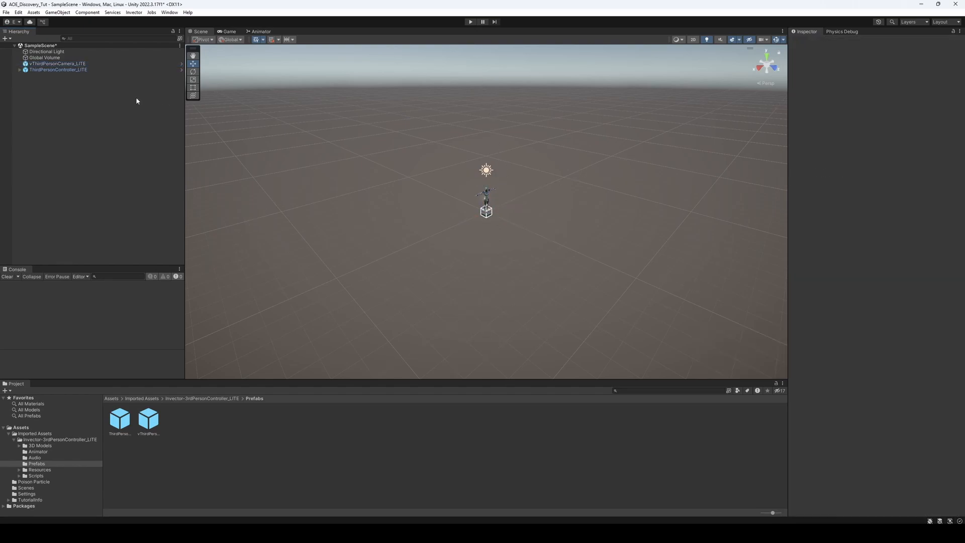
Create a 3D plane in the scene and rename it Ground
right_click(55, 116)
mouse_move(97, 236)
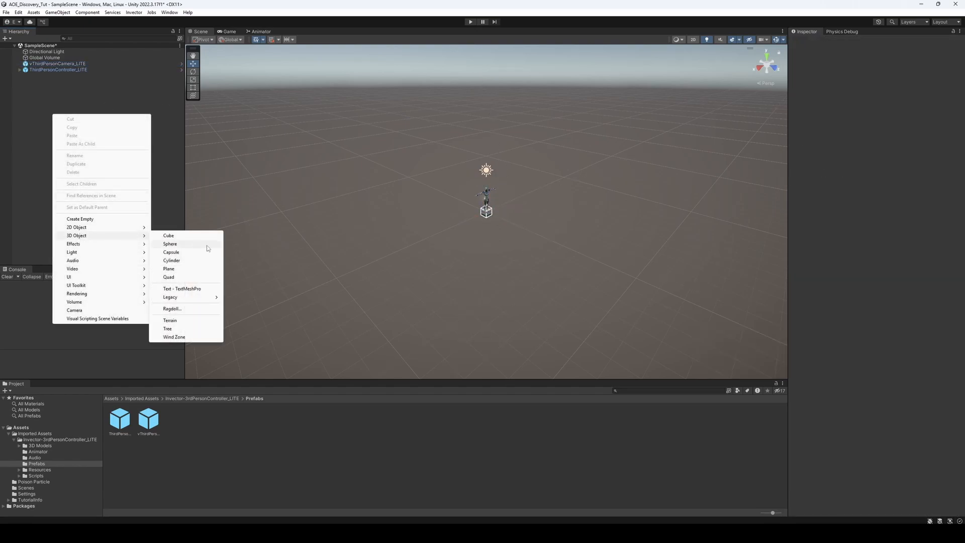
left_click(189, 268)
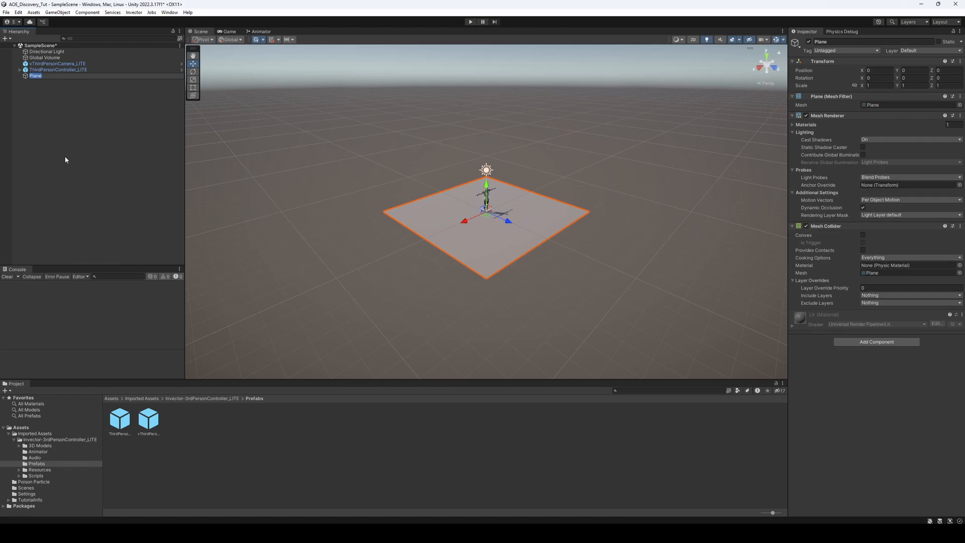
left_click(46, 113)
left_click(35, 75)
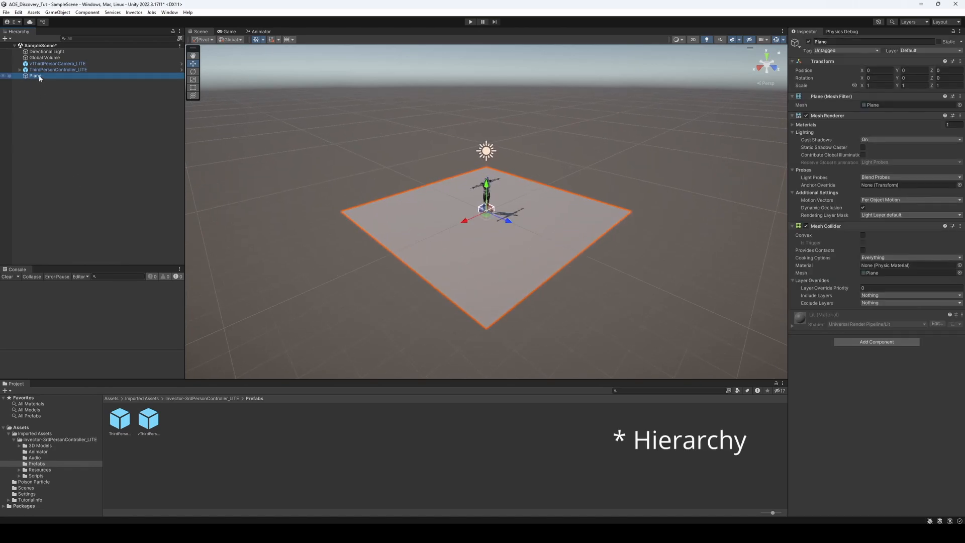
right_click(39, 76)
left_click(64, 118)
type("G")
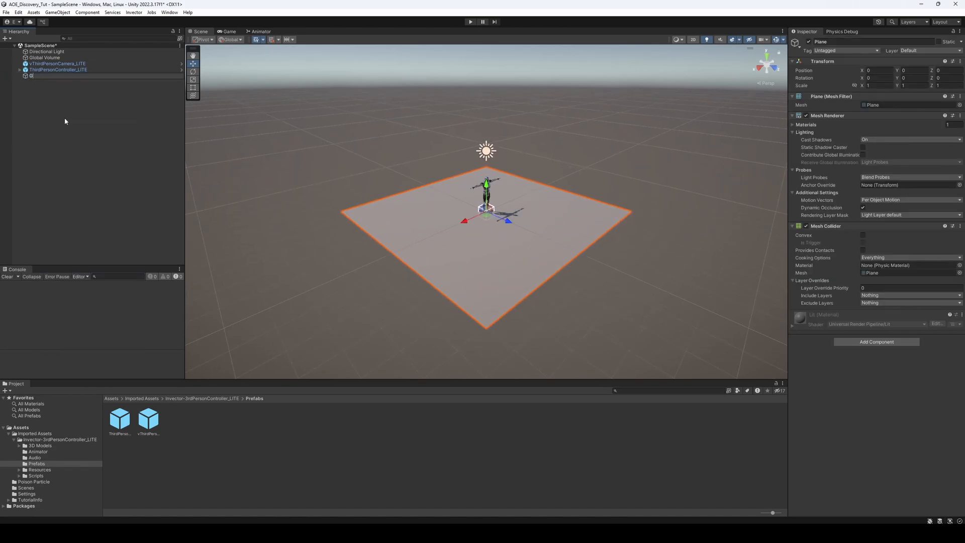
type("round")
left_click(63, 117)
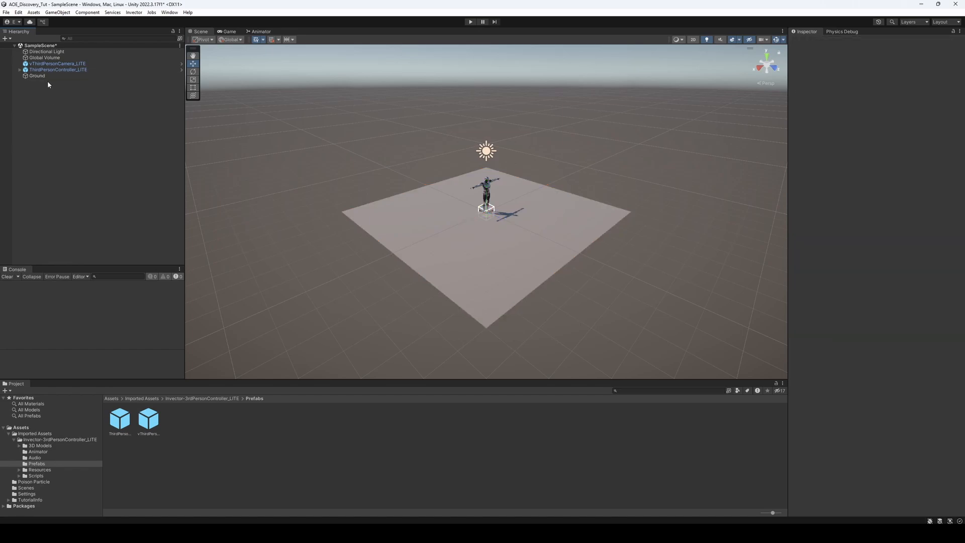
Set the Ground plane's scale to 3 on X, Y and Z
left_click(46, 76)
left_click(877, 86)
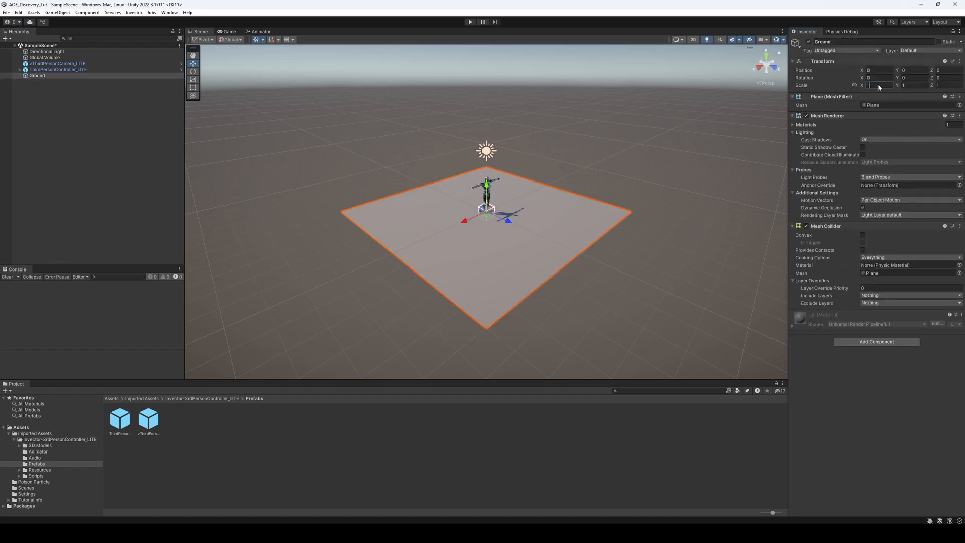
type("3")
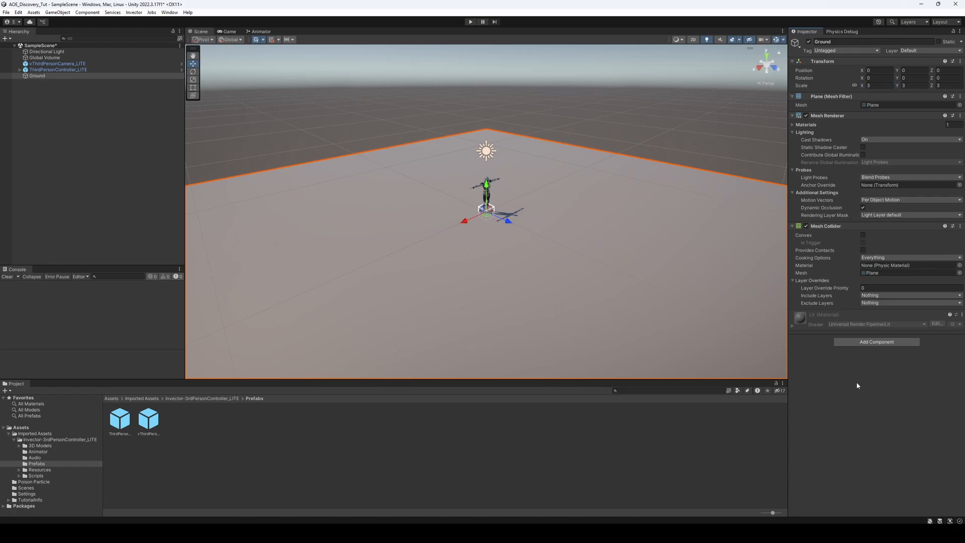
Switch the tag of ThirdPersonController_LITE to Untagged and back to Player
left_click(98, 70)
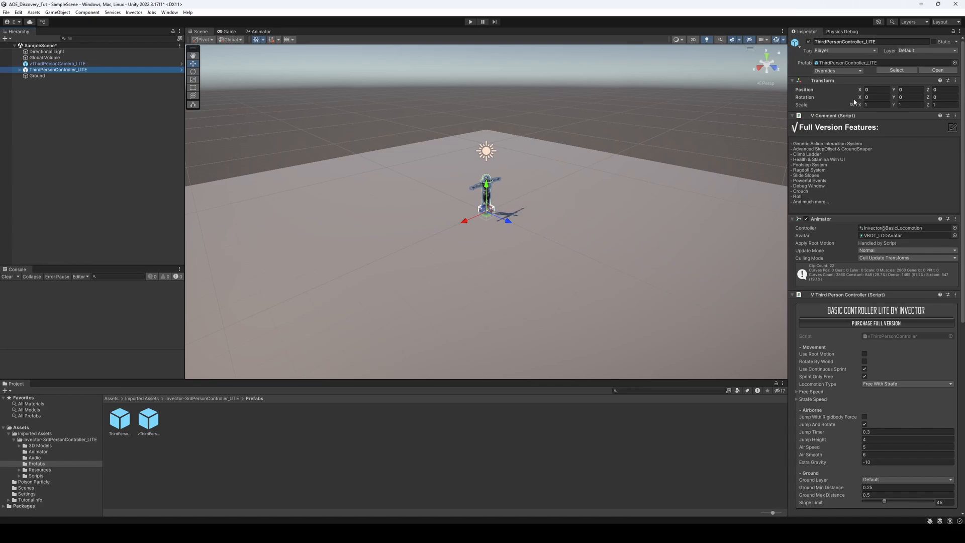
left_click(870, 51)
left_click(845, 56)
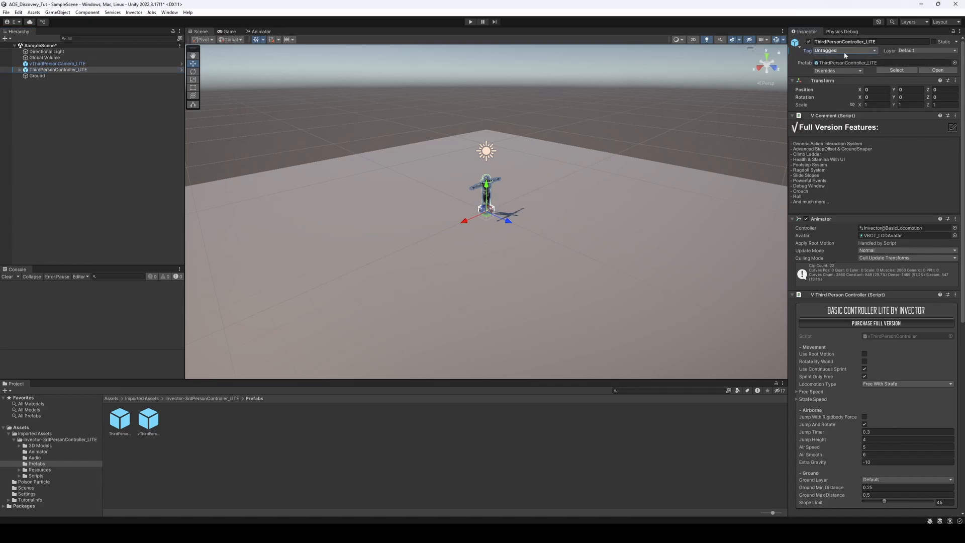
left_click(846, 57)
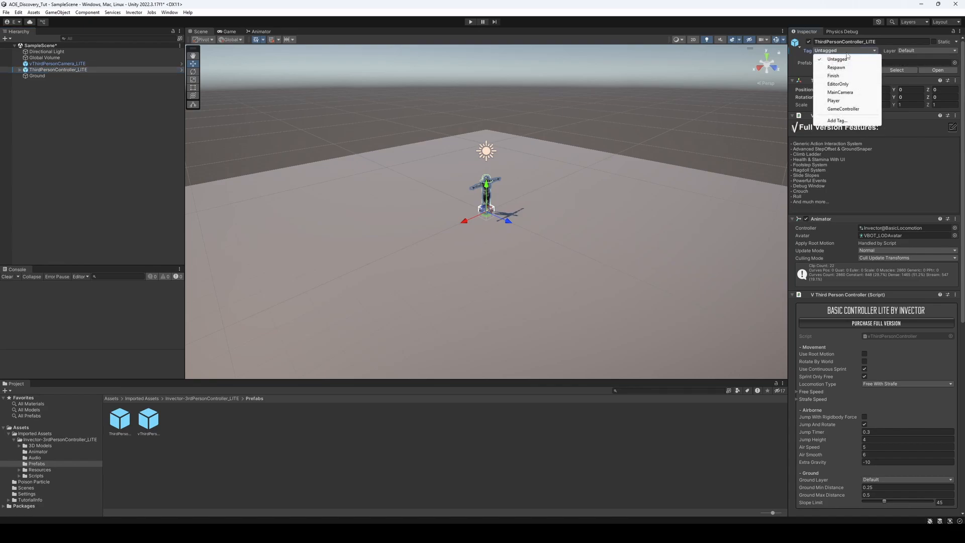
left_click(842, 102)
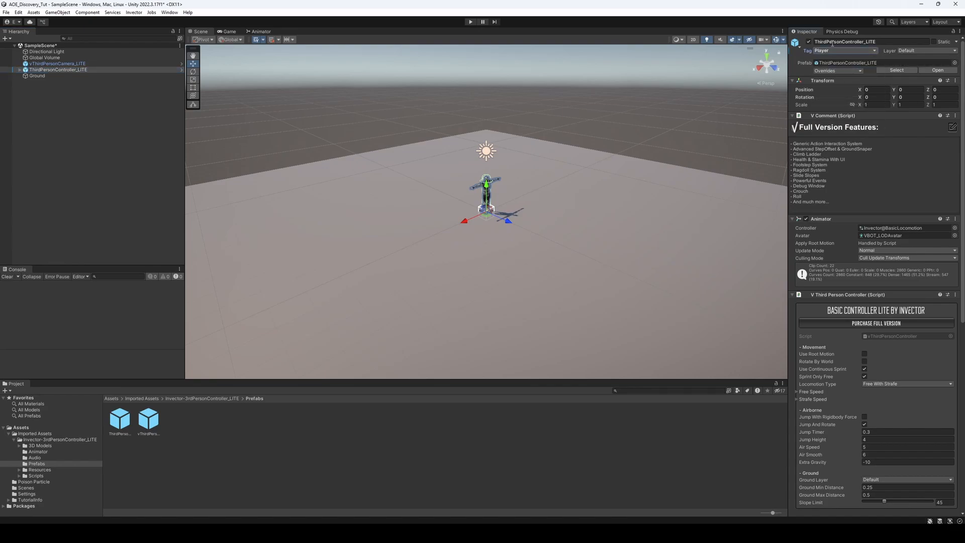
Collapse the Animator, V Third Person Controller, V Third Person Input, Rigidbody and Capsule Collider components of ThirdPersonController_LITE
left_click(792, 219)
left_click(793, 227)
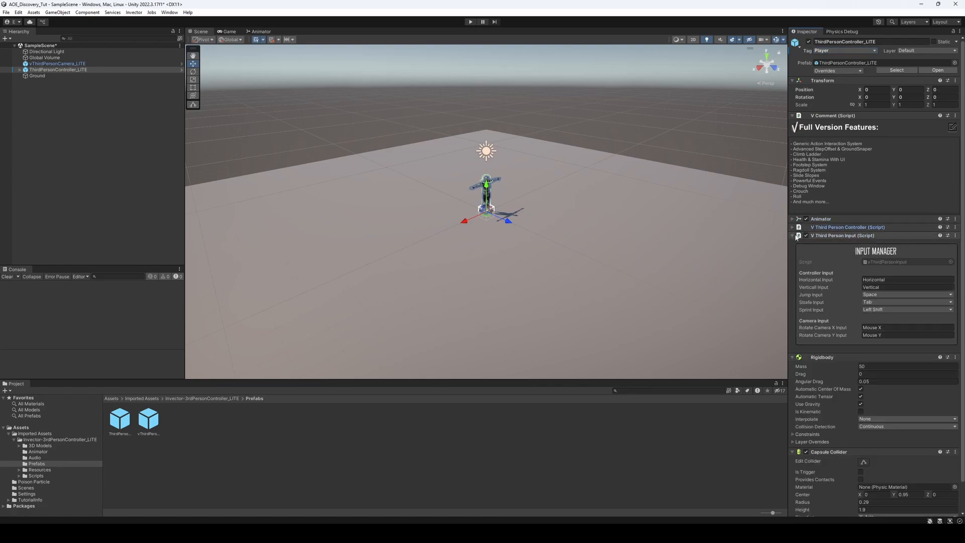
left_click(793, 235)
left_click(793, 244)
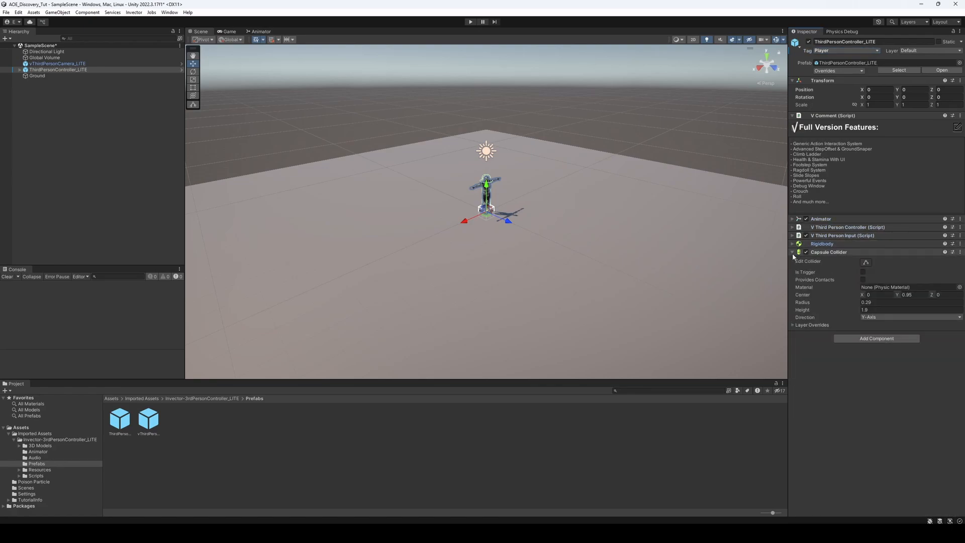
left_click(792, 252)
Collapse the Camera, V Comment and V Third Person Camera components of vThirdPersonCamera_LITE and deselect it
left_click(67, 63)
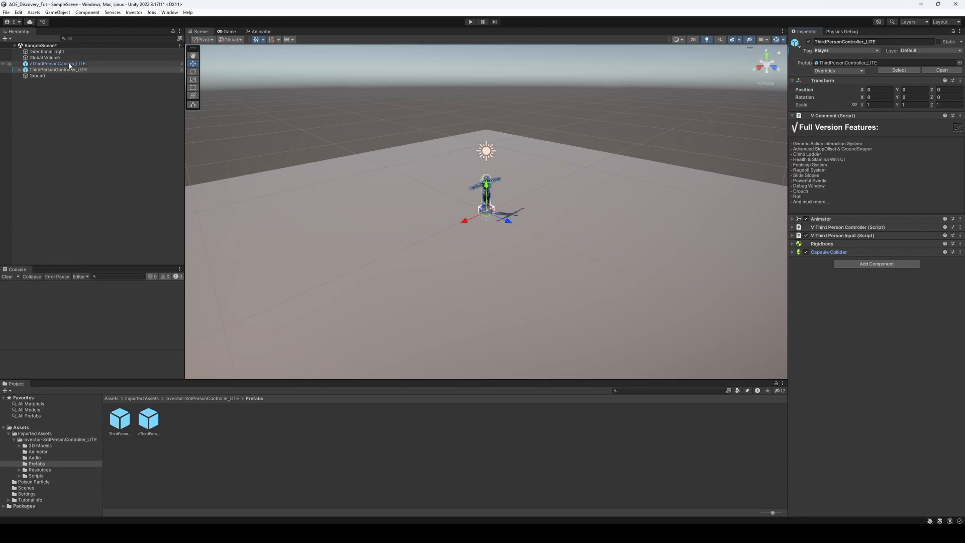
left_click(792, 115)
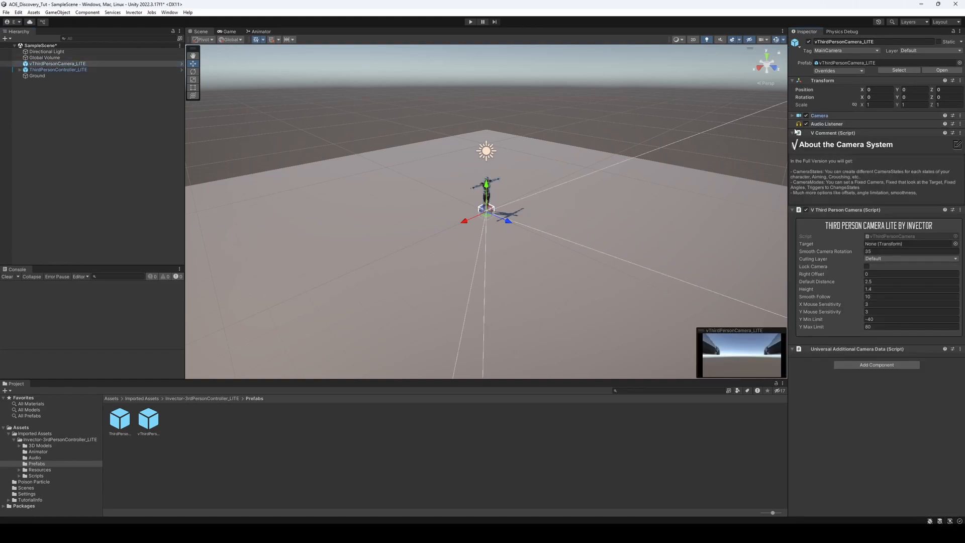
left_click(792, 133)
left_click(792, 141)
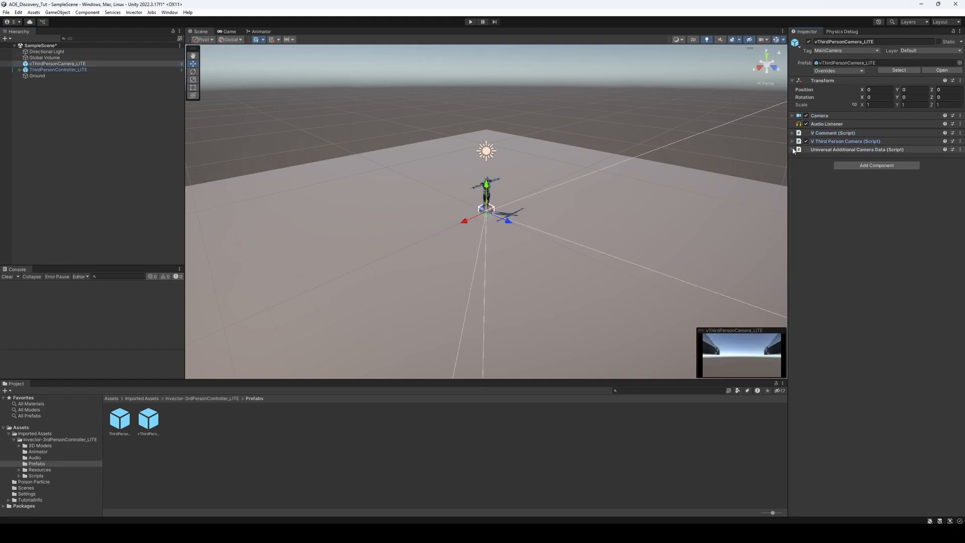
left_click(55, 140)
Run the scene, walk the character forward to test the third-person movement, and stop play mode
left_click(470, 22)
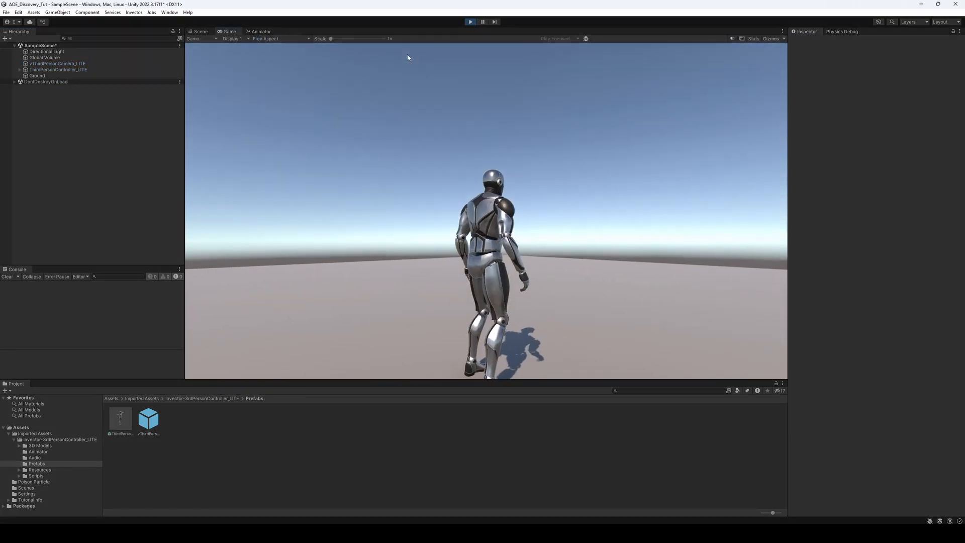
key("w")
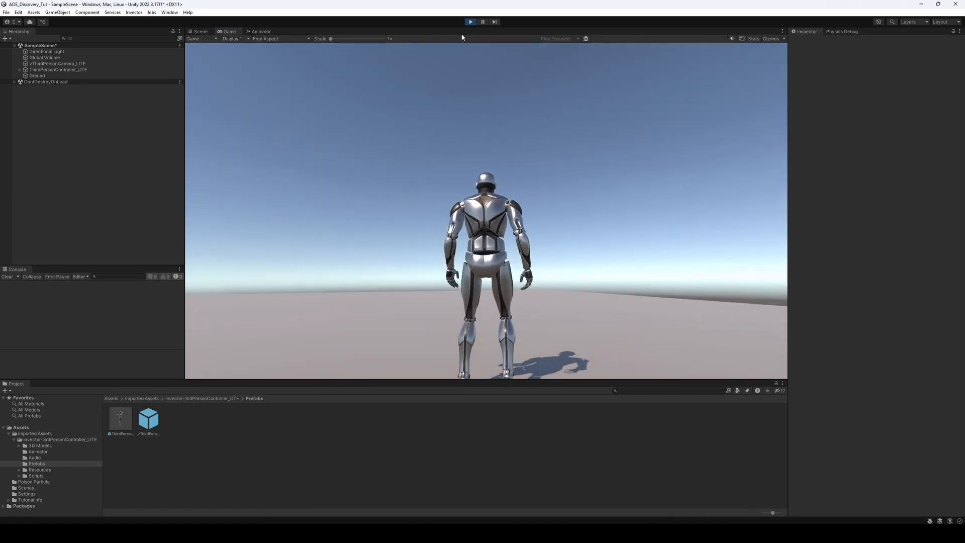
key("ctrl+p")
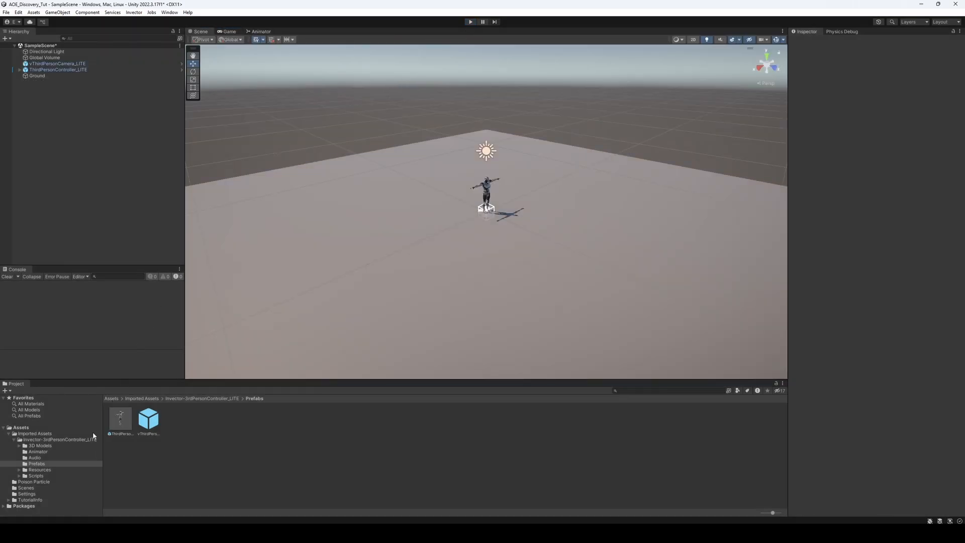
Open the poisonParticle prefab from the Poison Particle folder and frame its particle effect for inspection
left_click(9, 434)
left_click(36, 440)
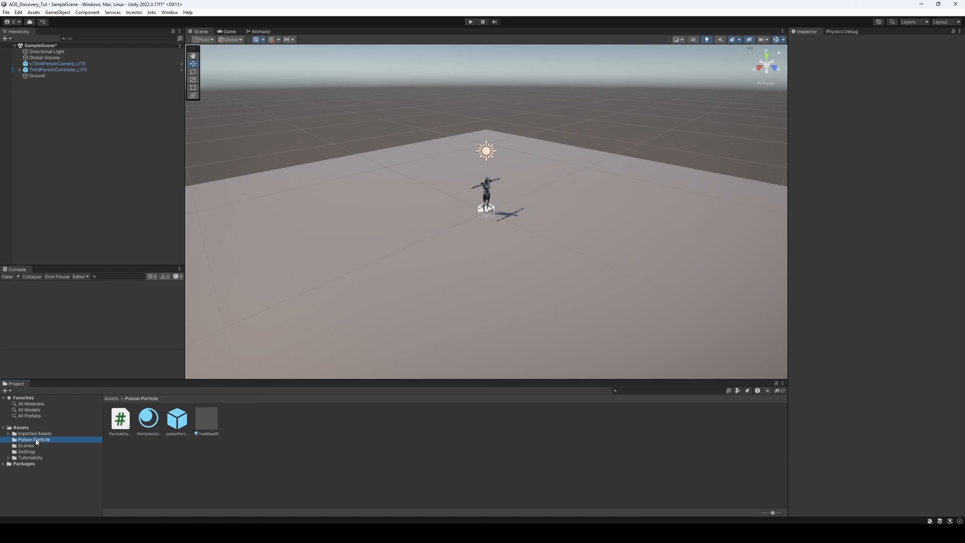
double_click(182, 427)
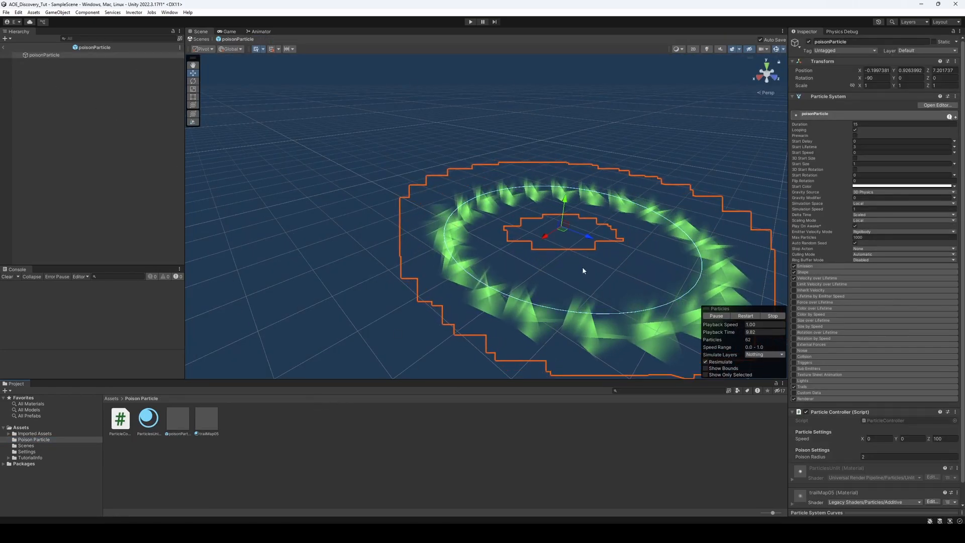
key("f")
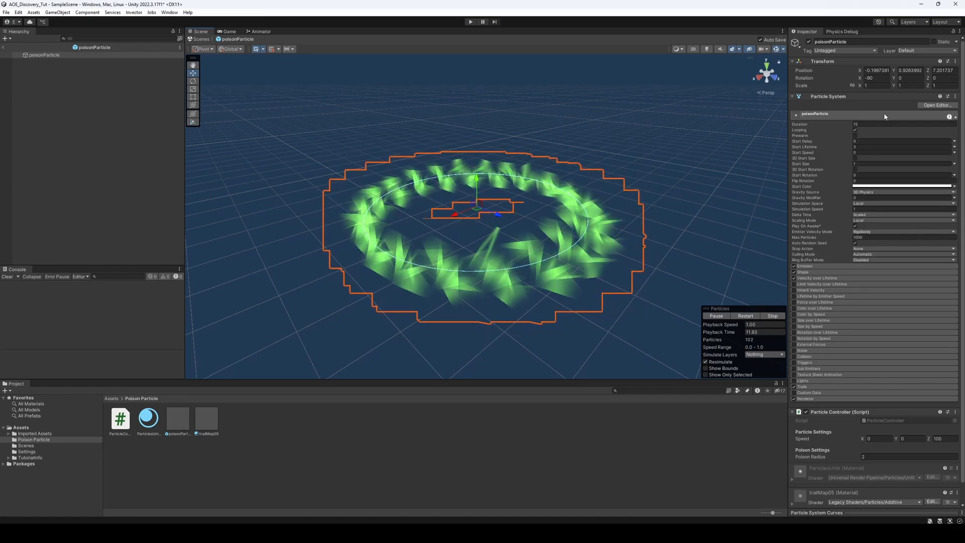
Expand the Emission, Shape, Velocity over Lifetime, Trails and Renderer modules of poisonParticle and examine their settings
left_click(821, 265)
scroll(820, 274, "down", 1)
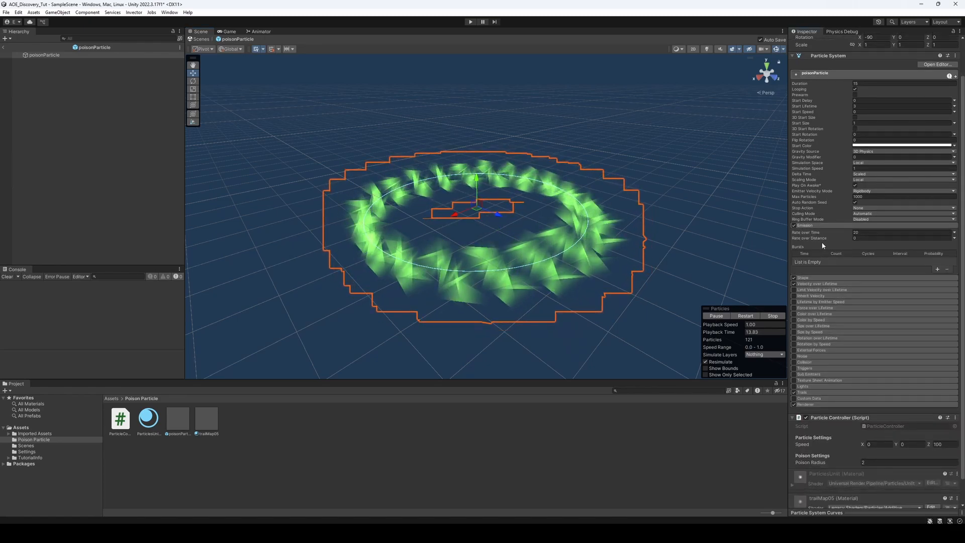
left_click(820, 278)
scroll(827, 262, "down", 2)
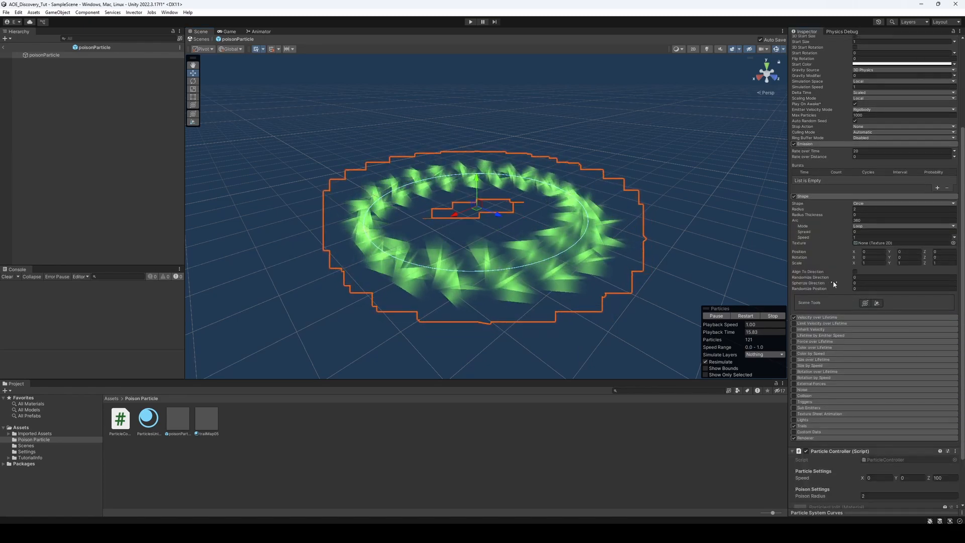
left_click(835, 319)
scroll(831, 351, "down", 1)
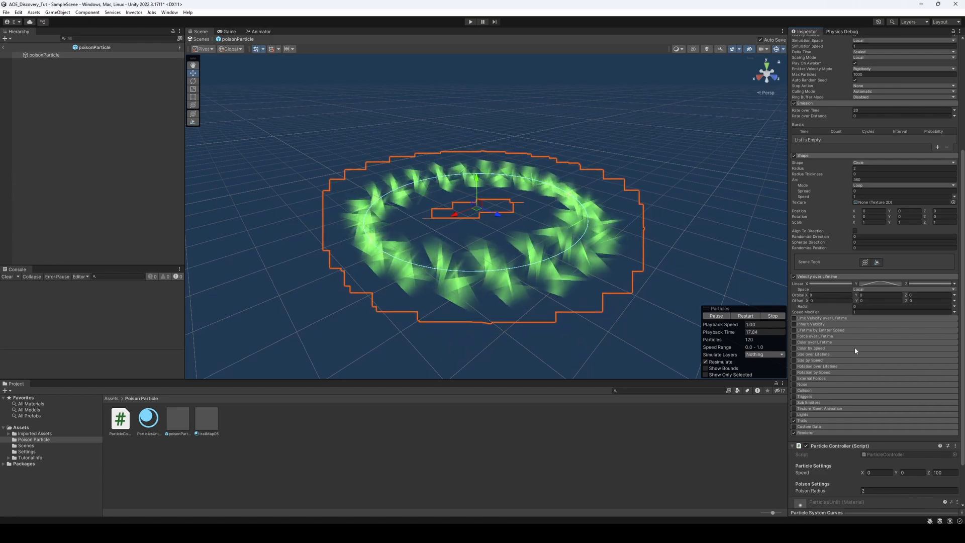
scroll(821, 383, "down", 1)
left_click(820, 381)
scroll(819, 352, "down", 3)
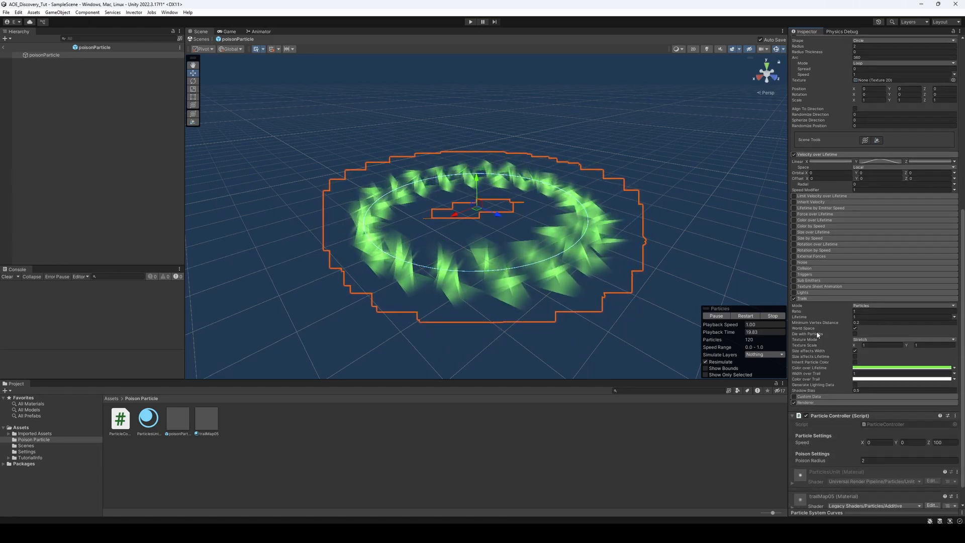
left_click(819, 377)
scroll(820, 372, "down", 3)
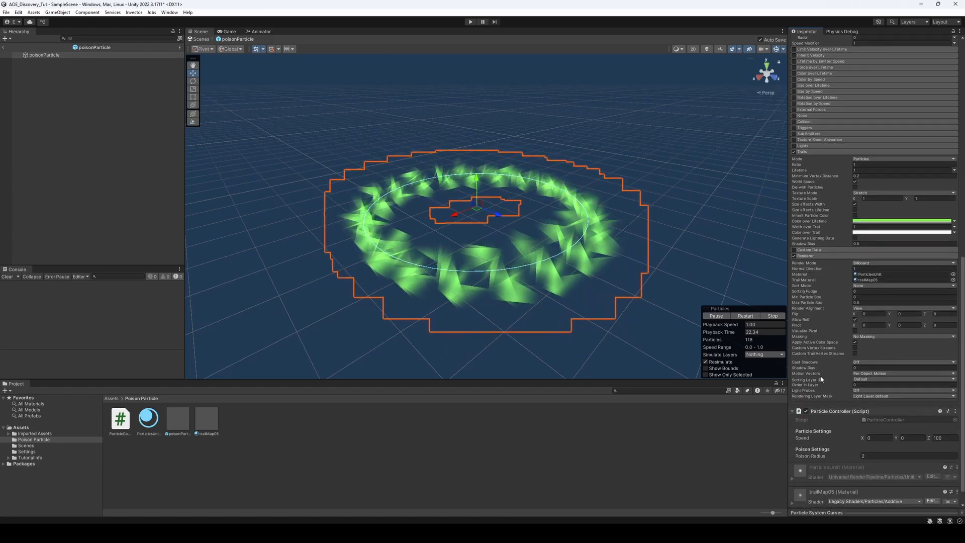
Collapse the Renderer, Trails, Velocity over Lifetime, Shape and Emission modules of the poisonParticle particle system
left_click(816, 256)
left_click(854, 274)
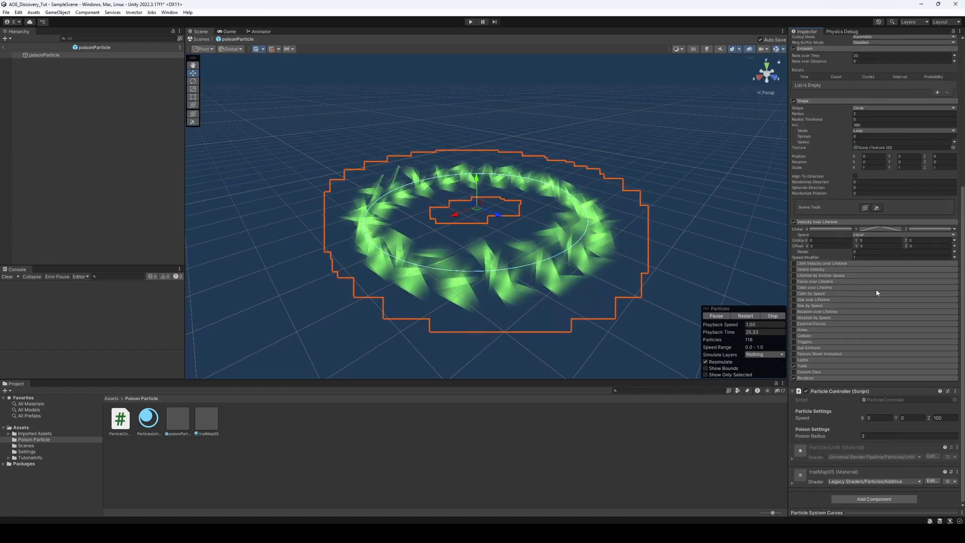
left_click(818, 223)
scroll(819, 252, "up", 3)
left_click(813, 146)
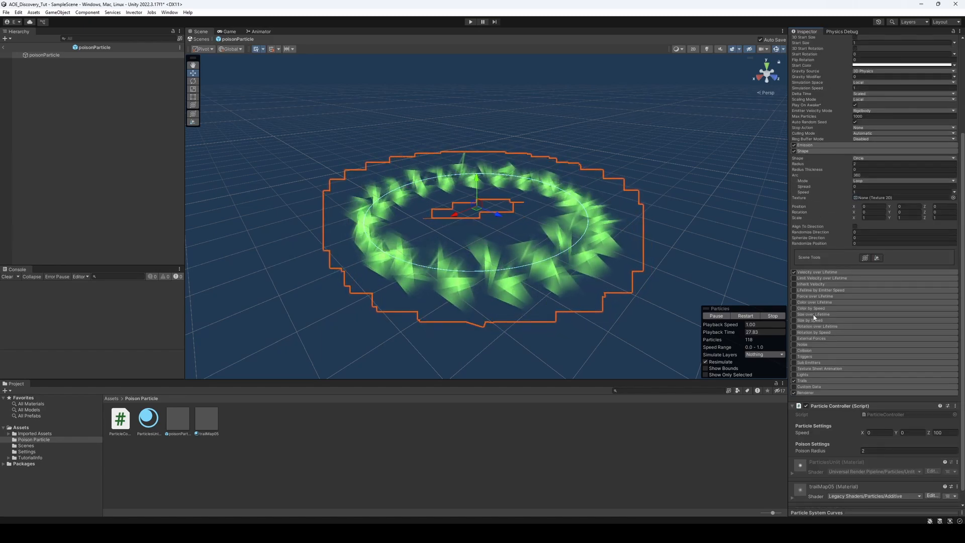
scroll(814, 302, "up", 4)
left_click(814, 232)
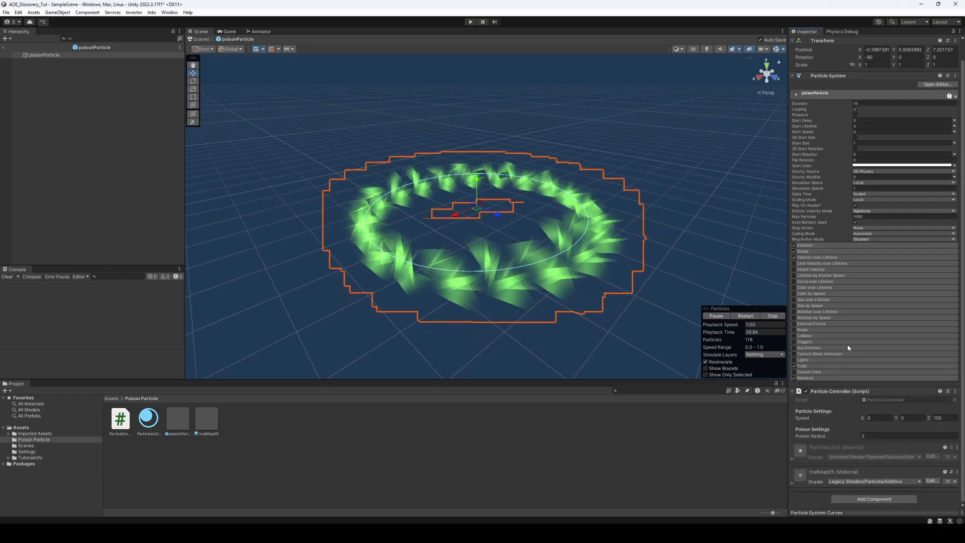
scroll(848, 347, "up", 1)
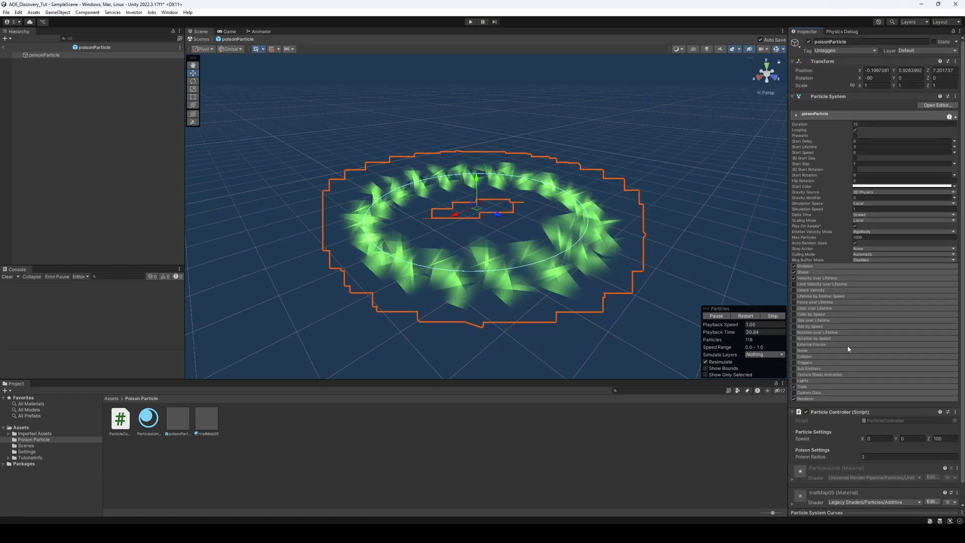
Go to the root Assets folder and leave the poisonParticle prefab to return to SampleScene
left_click(26, 425)
left_click(96, 114)
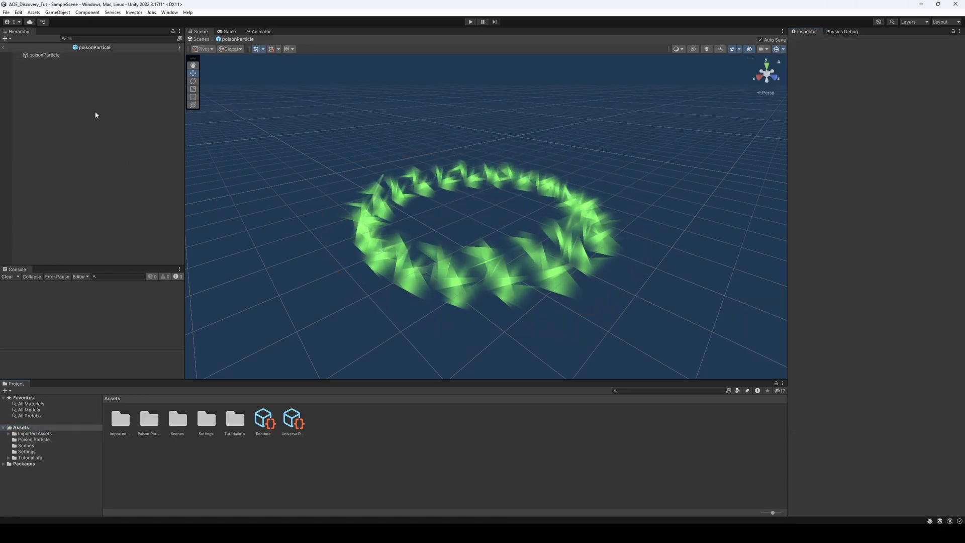
left_click(5, 47)
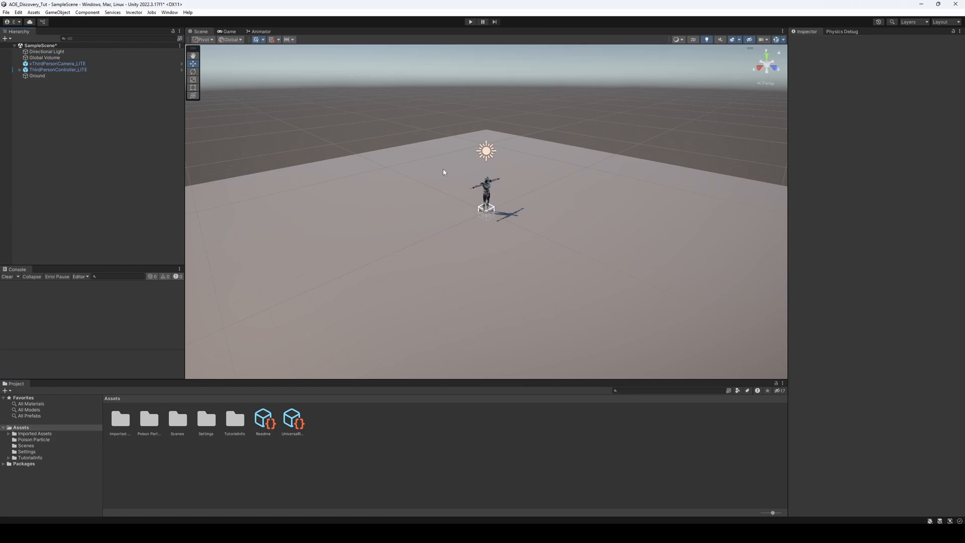
Create a folder named Prefabs in the root Assets folder
right_click(196, 449)
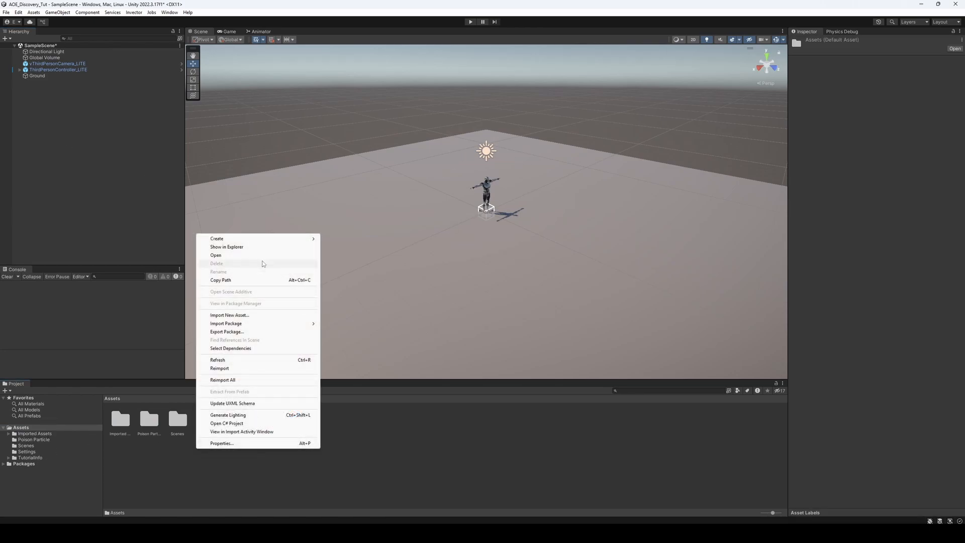
mouse_move(244, 240)
left_click(347, 147)
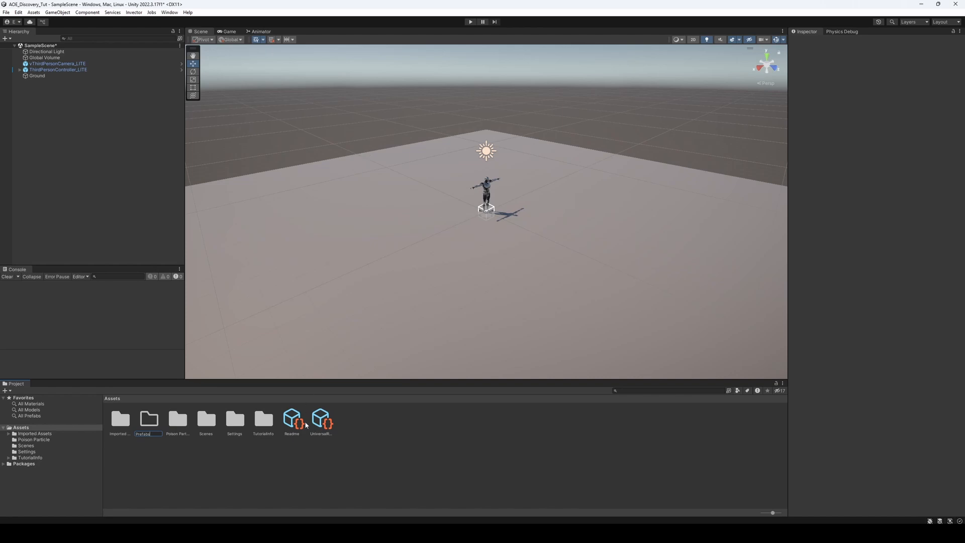
key("Return")
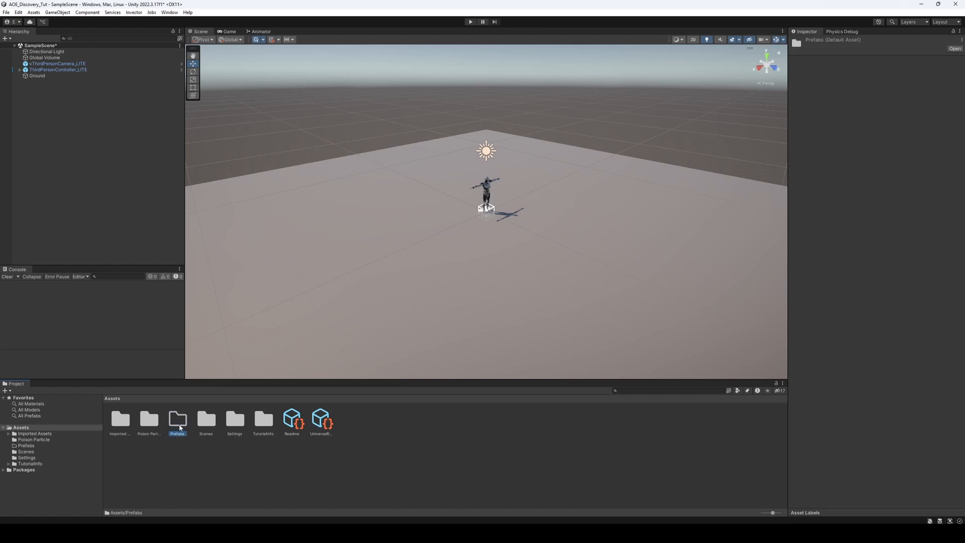
Add a 3D capsule to the scene and name it Enemy
right_click(53, 116)
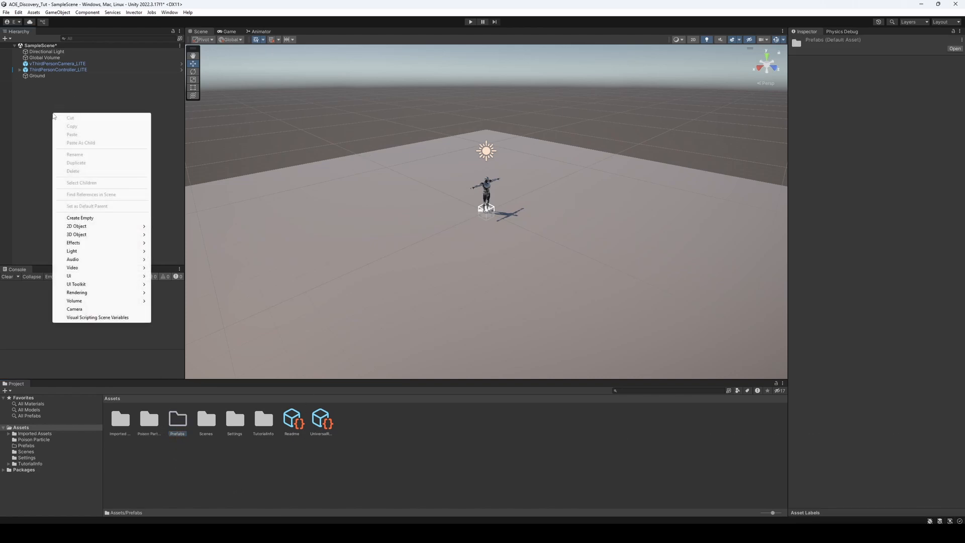
mouse_move(111, 234)
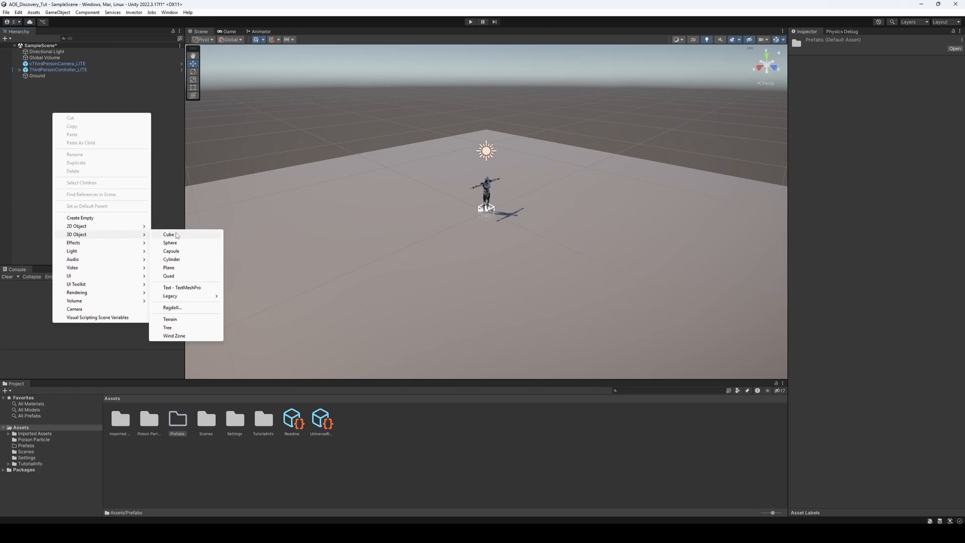
left_click(171, 251)
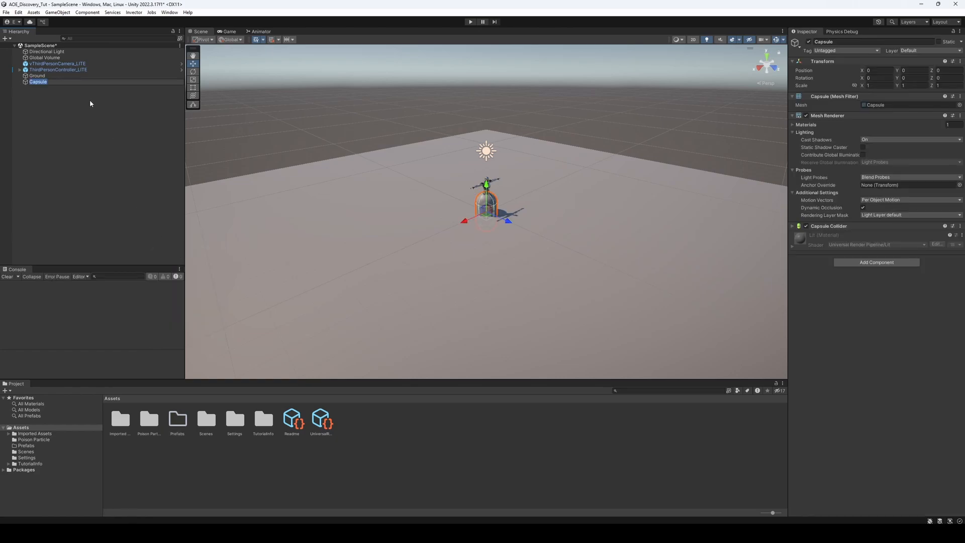
type("Enemy")
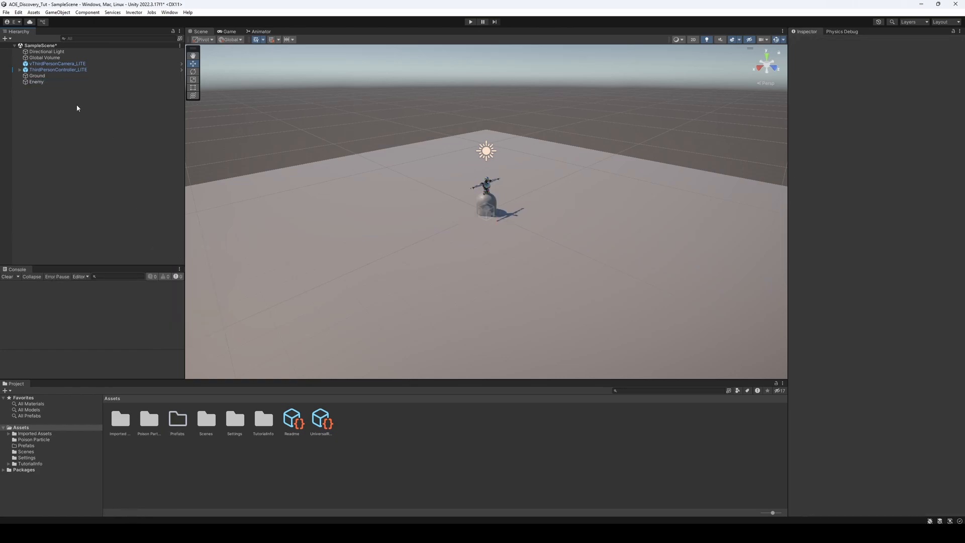
Set the Enemy capsule's position to Y 1 and Z 6, placing it away from the character, and deselect it
left_click(46, 82)
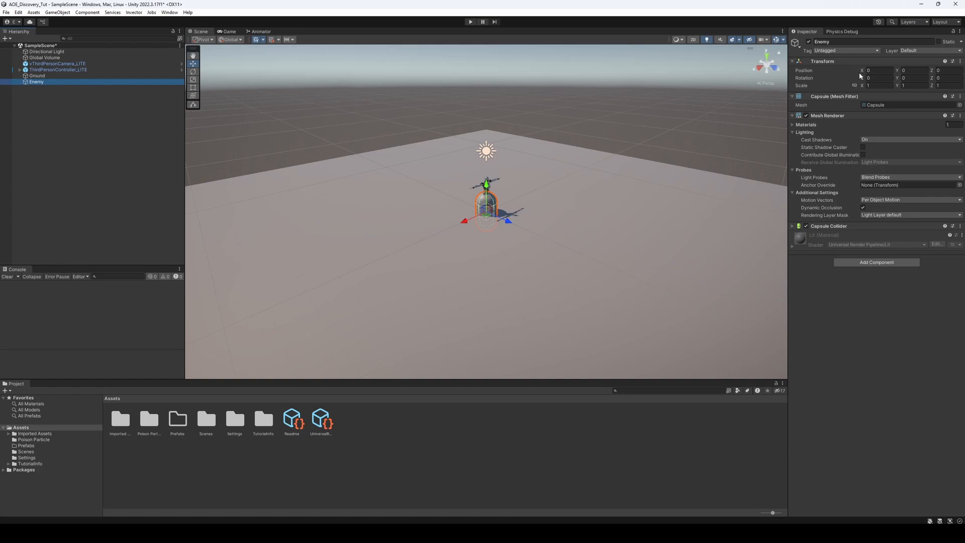
left_click(912, 70)
type("1")
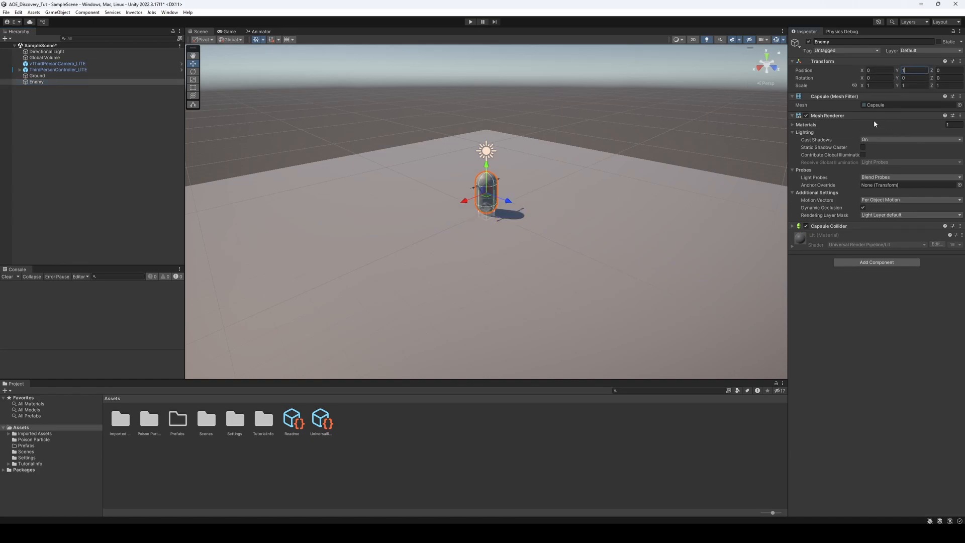
left_click_drag(508, 200, 634, 249)
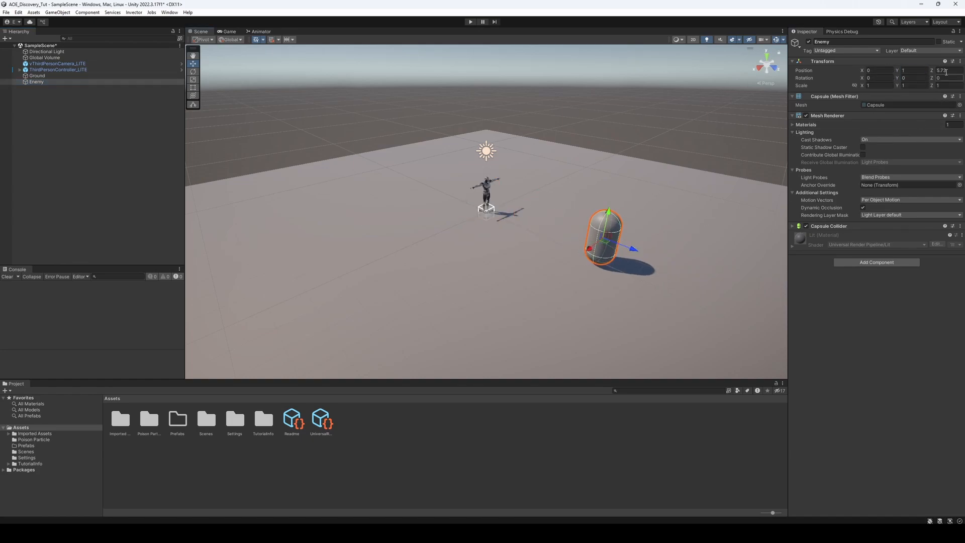
left_click(947, 71)
type("6")
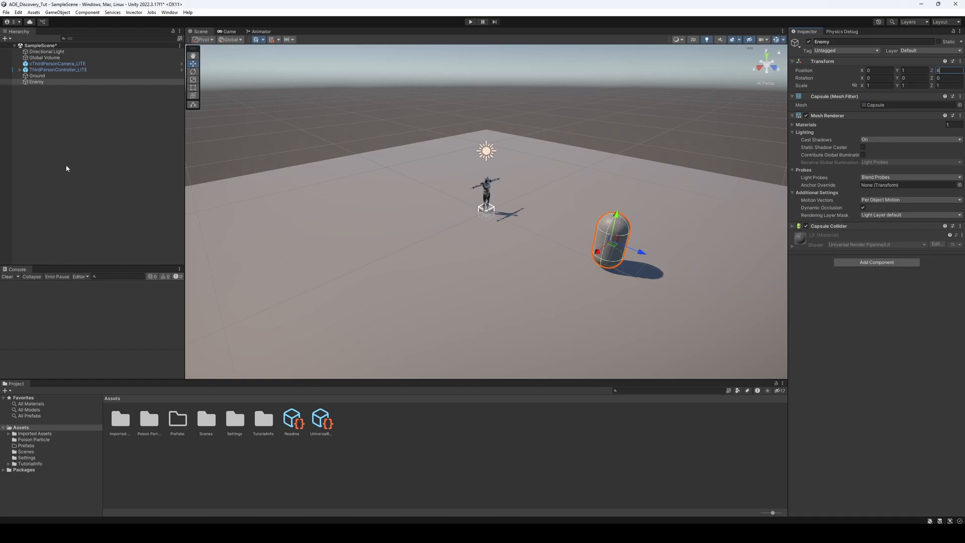
left_click(67, 168)
View the character and the Enemy capsule side by side from a lower angle
right_click_drag(364, 284, 448, 275)
middle_click_drag(449, 275, 589, 199)
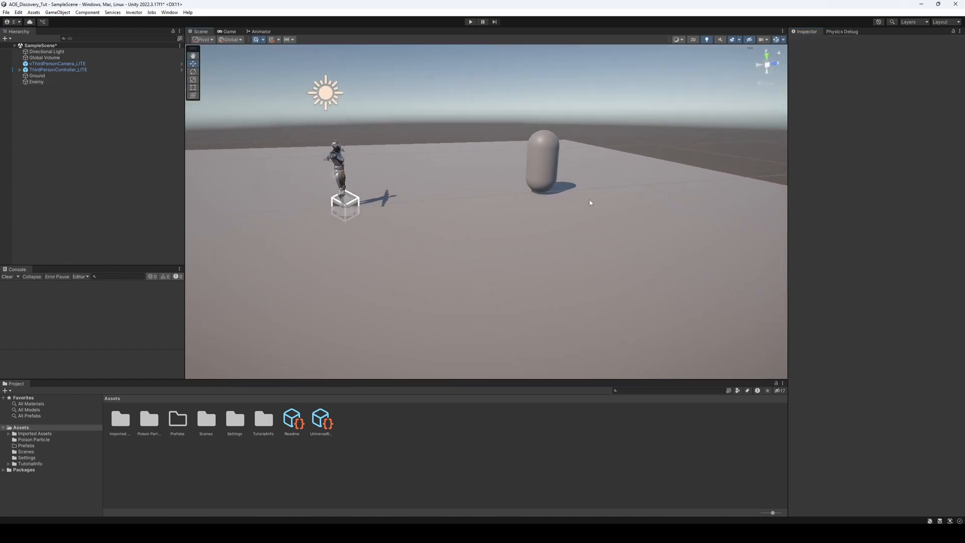
right_click_drag(590, 205, 582, 198)
middle_click_drag(582, 198, 570, 207)
right_click_drag(570, 206, 562, 221)
middle_click_drag(562, 221, 528, 218)
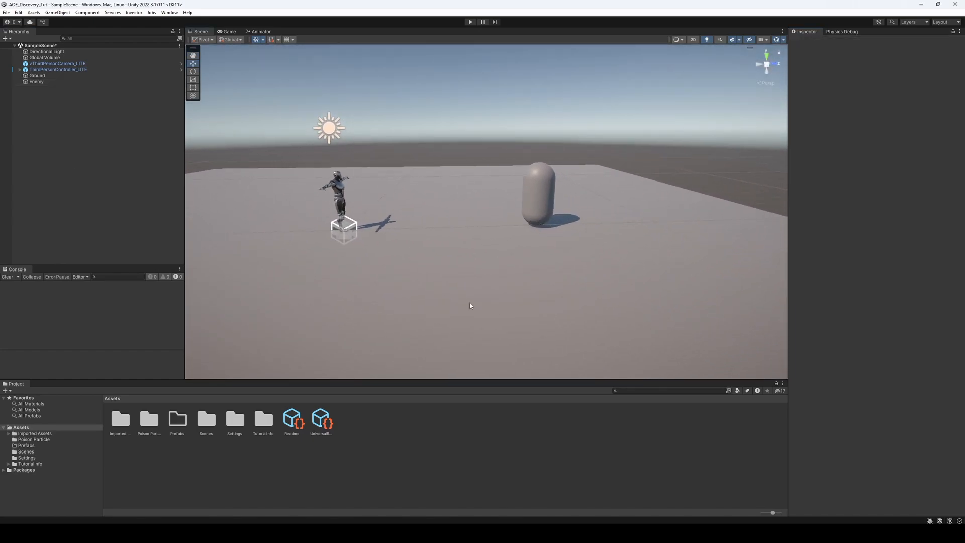
Create a folder named Materials in the root Assets folder and open it
right_click(367, 450)
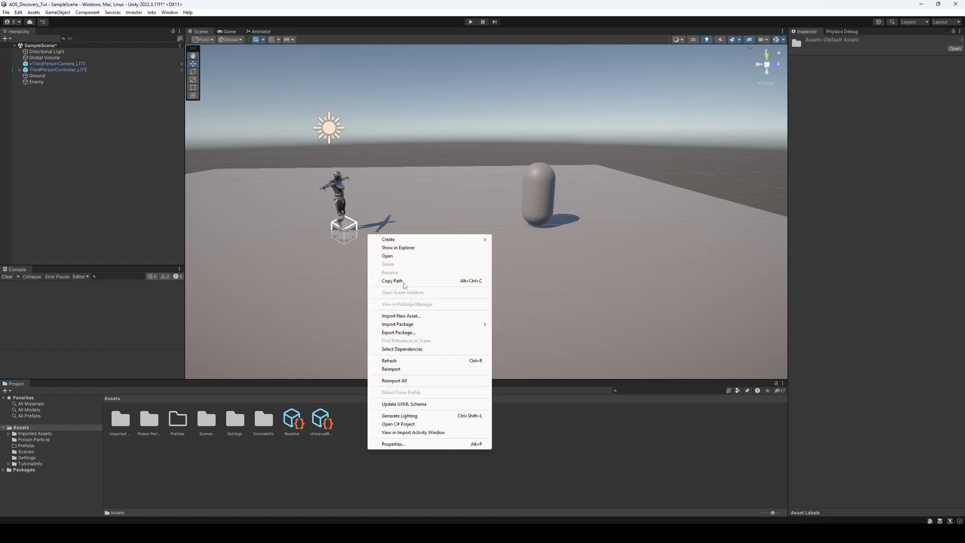
mouse_move(404, 240)
left_click(546, 147)
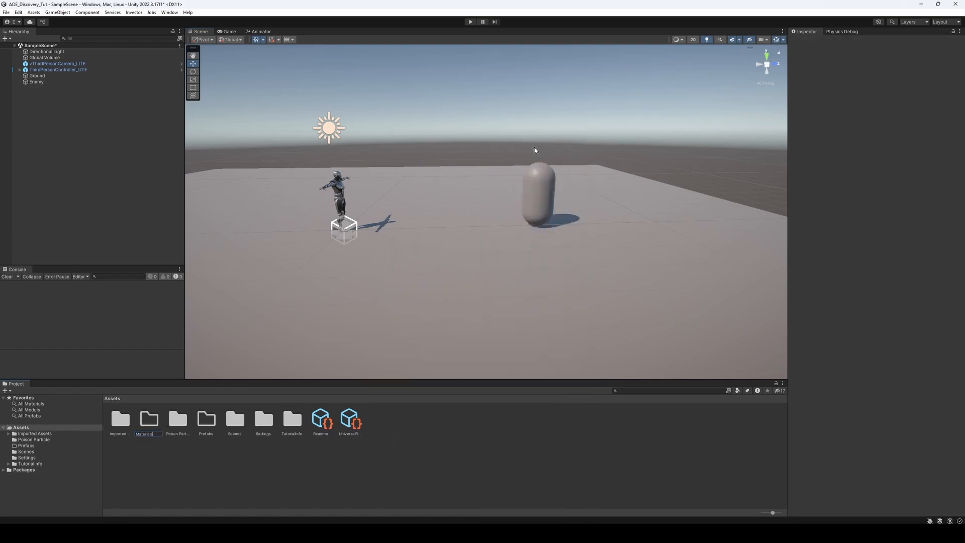
double_click(148, 424)
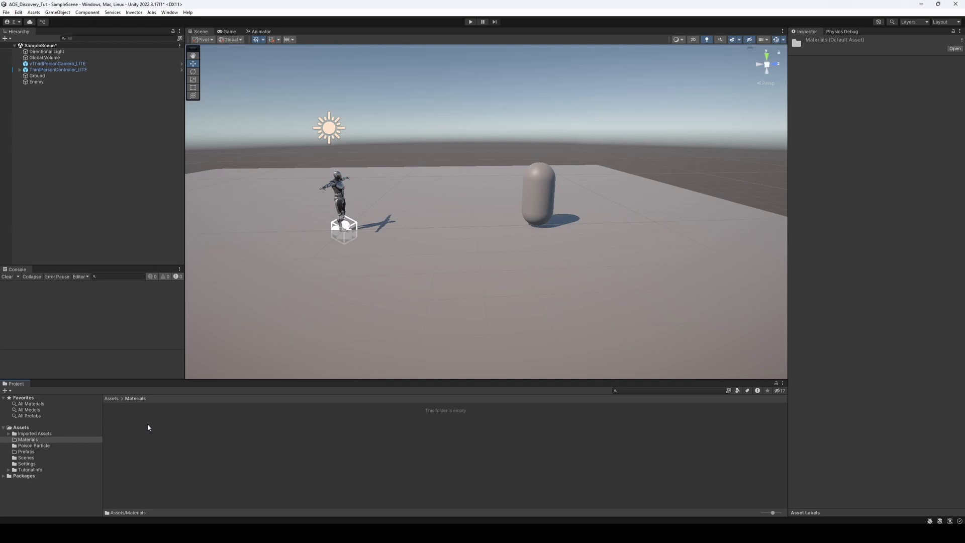
Create a new material named Enemy in the Materials folder
right_click(221, 423)
mouse_move(285, 215)
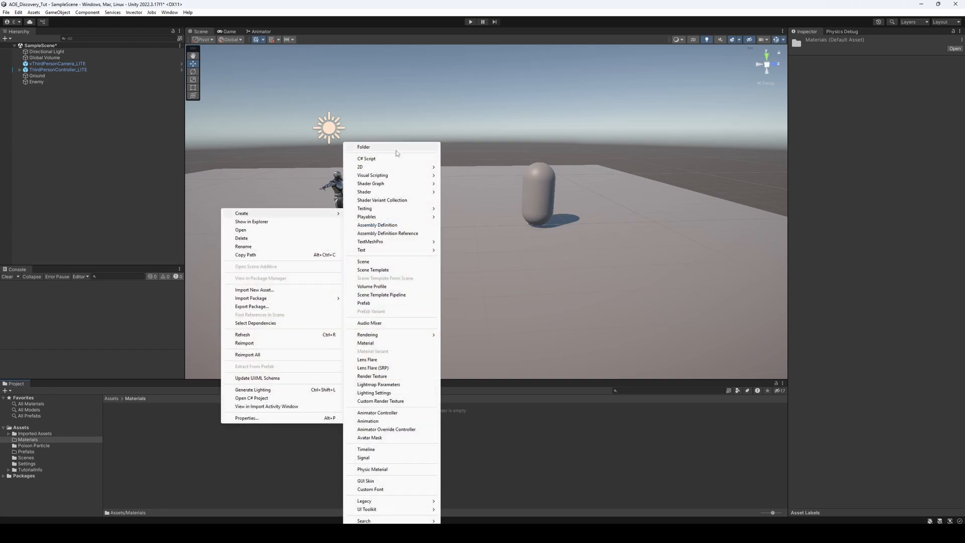
left_click(365, 343)
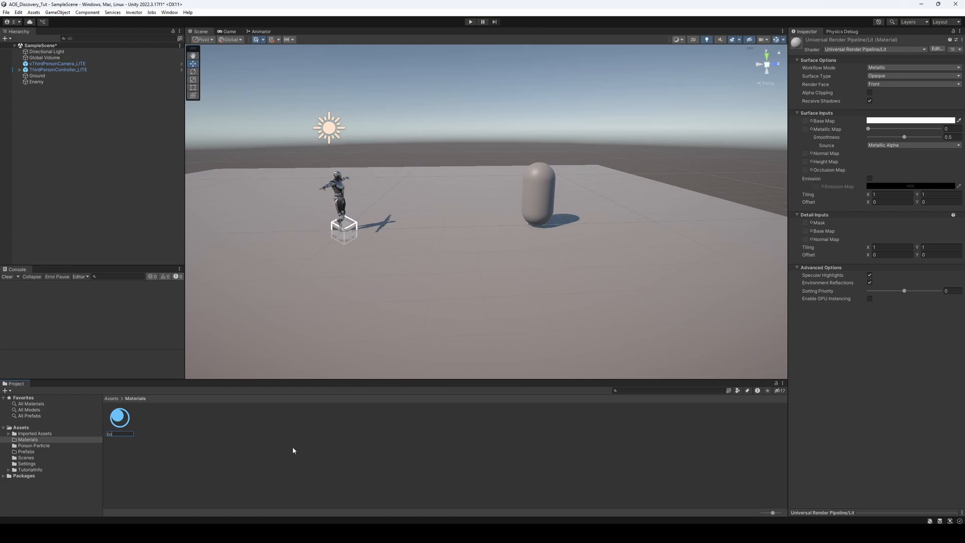
key("Return")
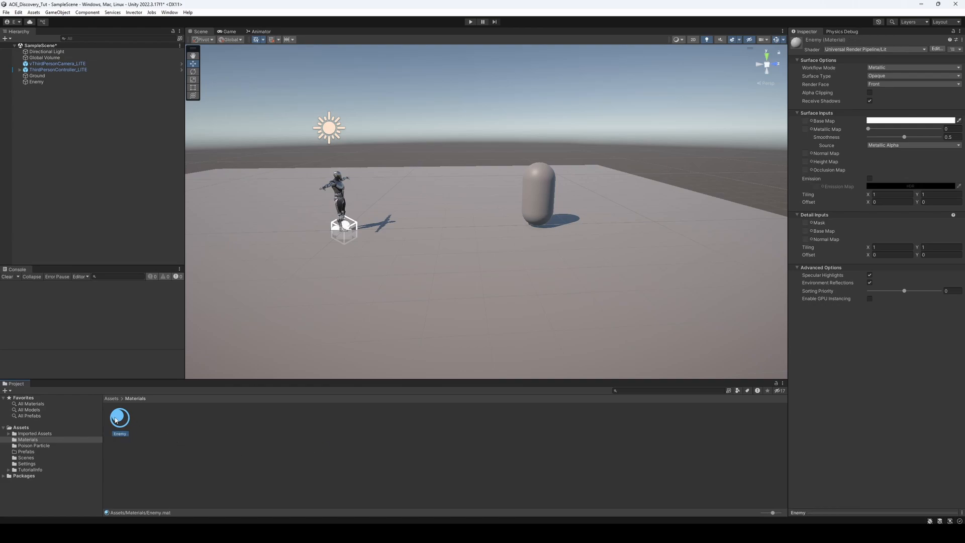
Set the Enemy material's base map colour to a slightly softened red and apply the material to the Enemy capsule
left_click(926, 121)
left_click(937, 163)
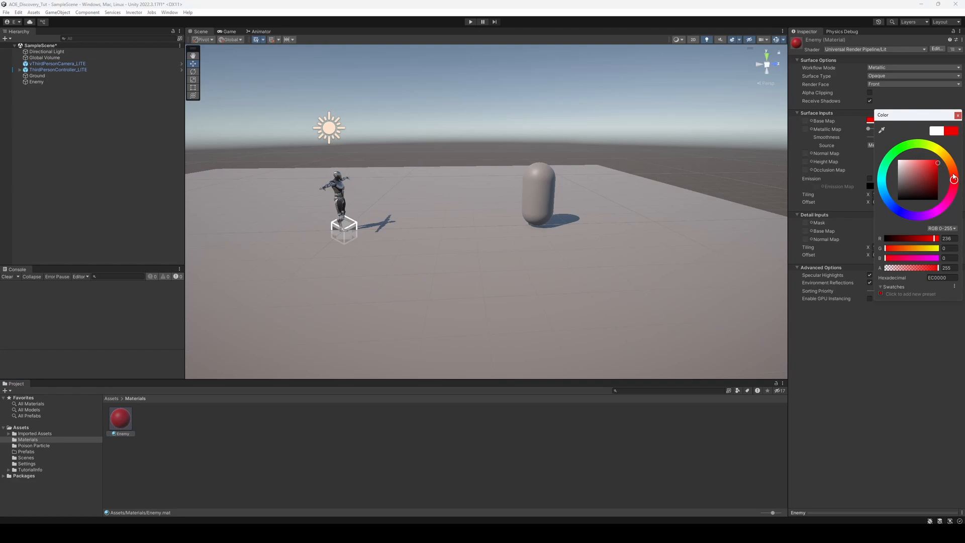
left_click_drag(938, 164, 929, 162)
left_click(583, 469)
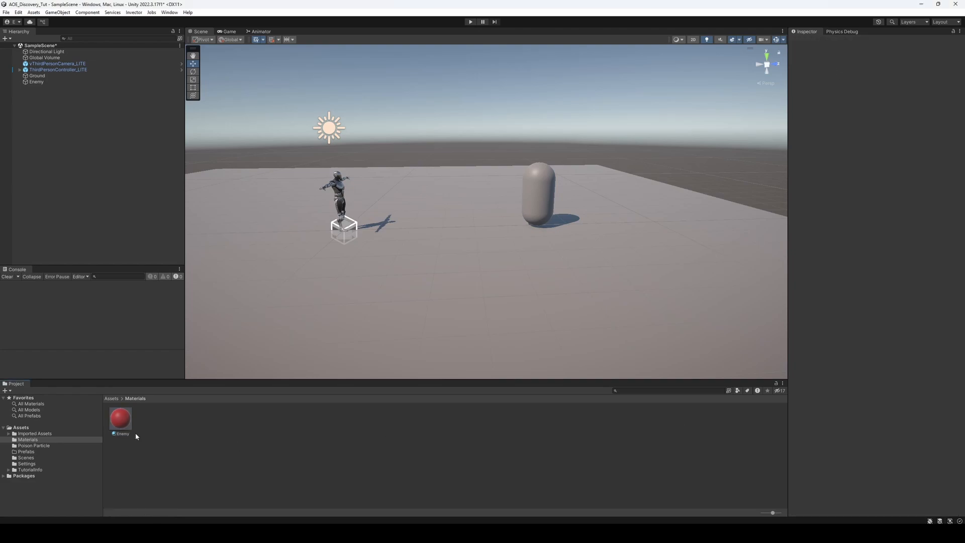
left_click_drag(120, 418, 545, 198)
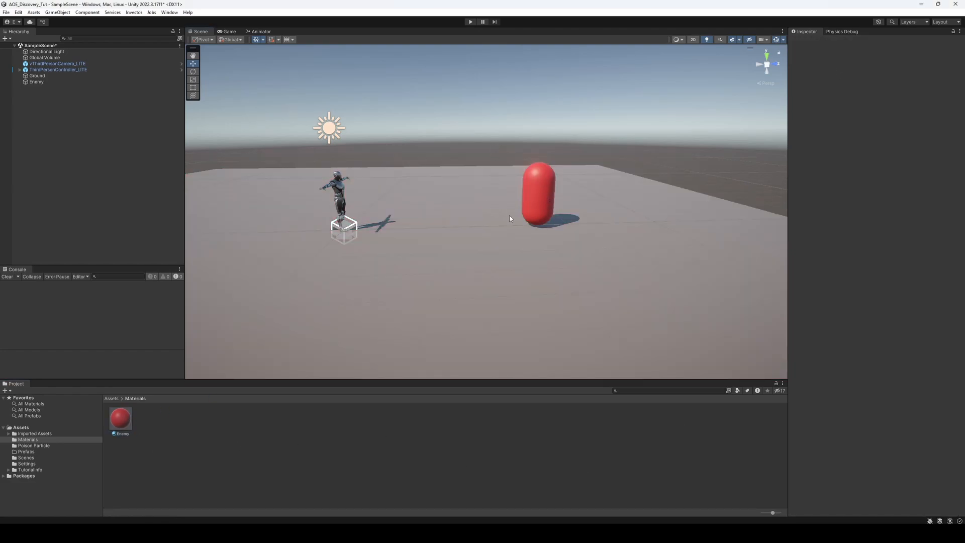
Save the scene's Enemy capsule as a prefab in the Prefabs folder
left_click(21, 428)
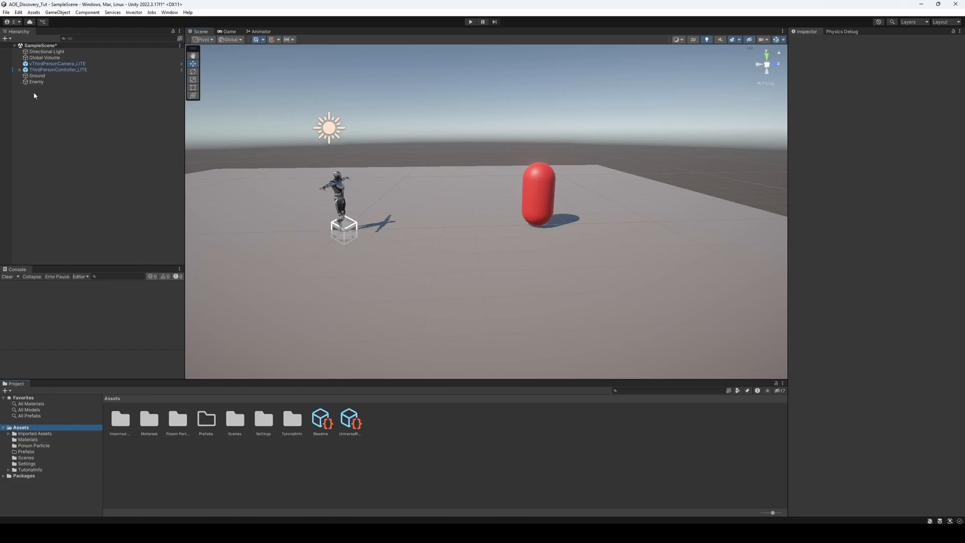
double_click(206, 419)
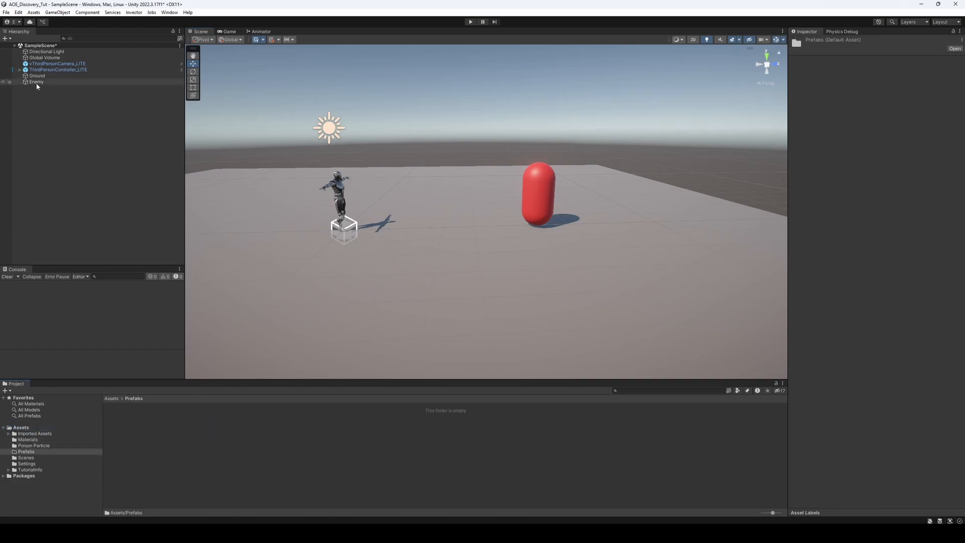
left_click_drag(301, 455, 216, 459)
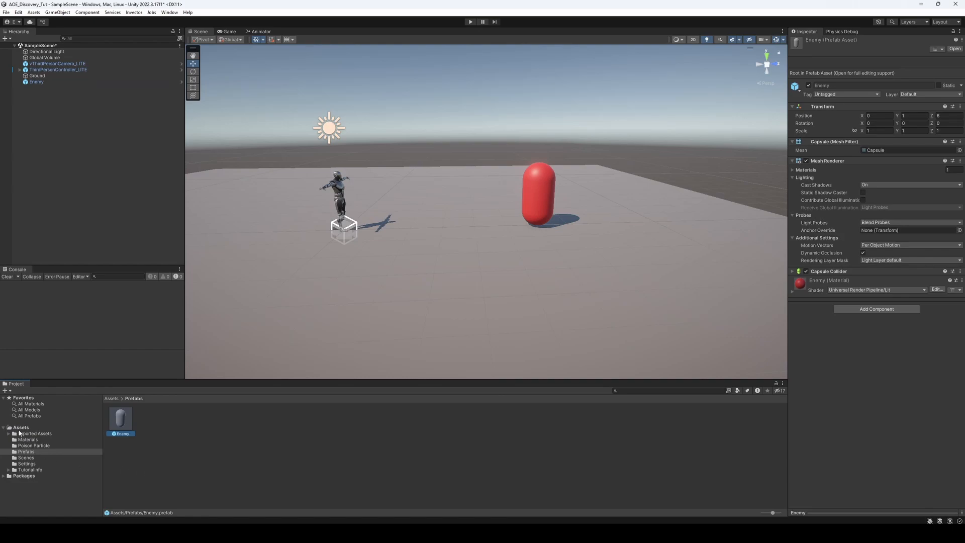
Create a folder named Scripts in the root Assets folder
left_click(20, 428)
left_click(162, 471)
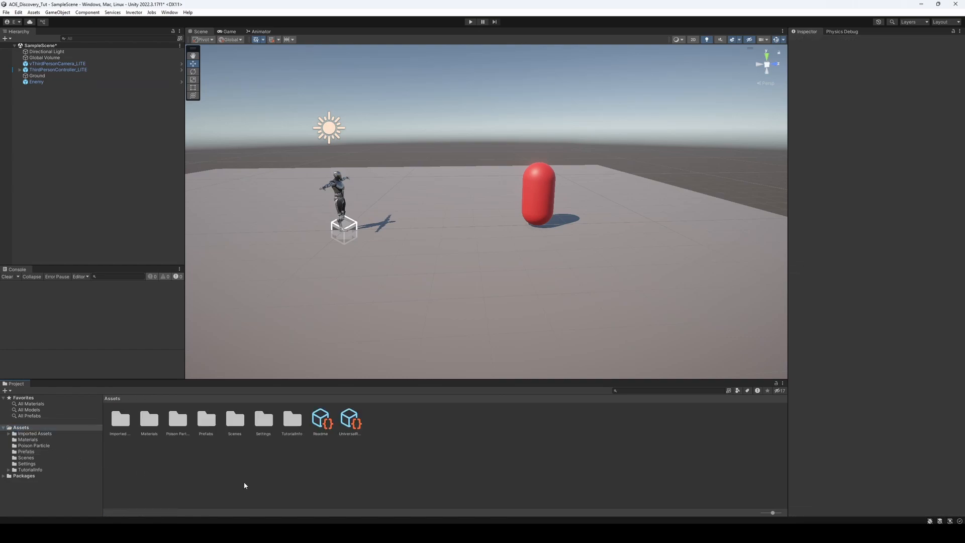
left_click(51, 83)
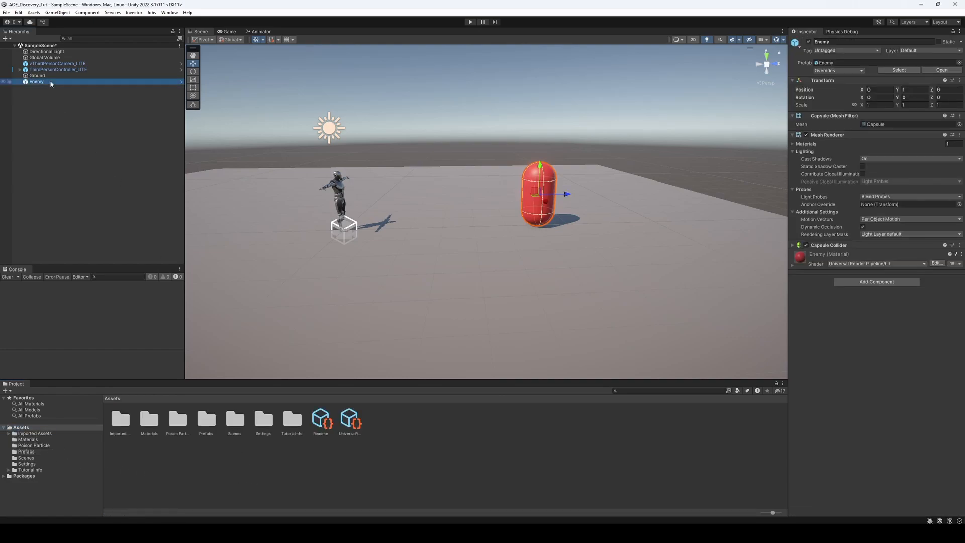
left_click(162, 468)
right_click(448, 447)
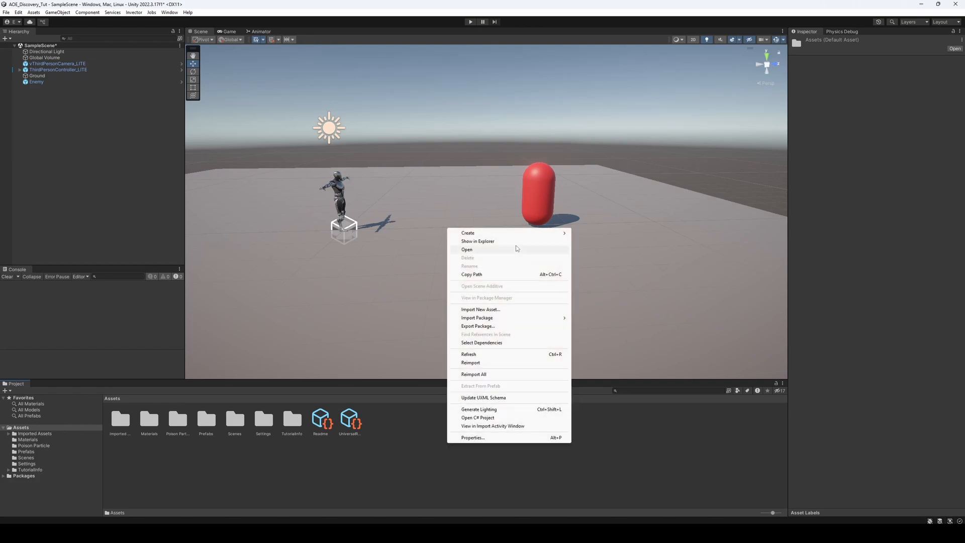
mouse_move(507, 236)
left_click(603, 147)
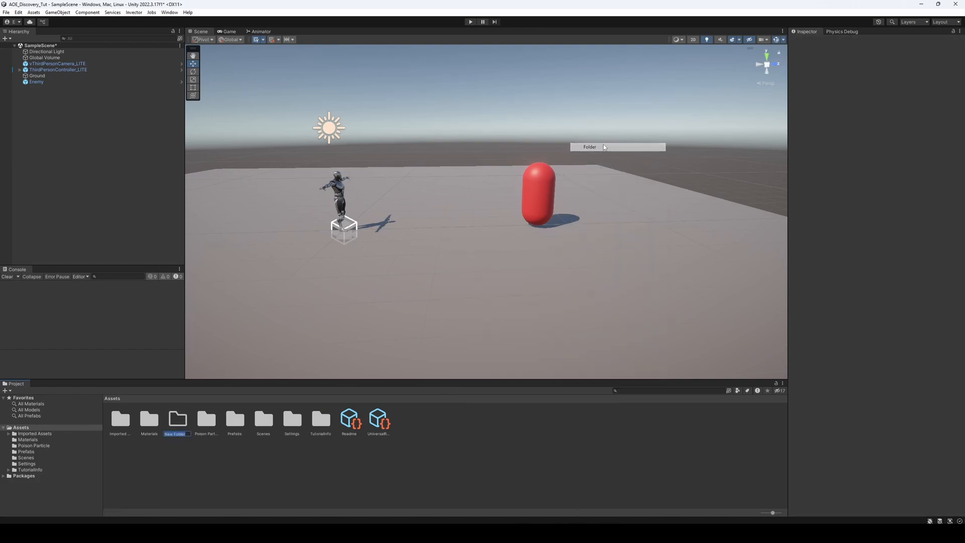
type("S")
type("cripts")
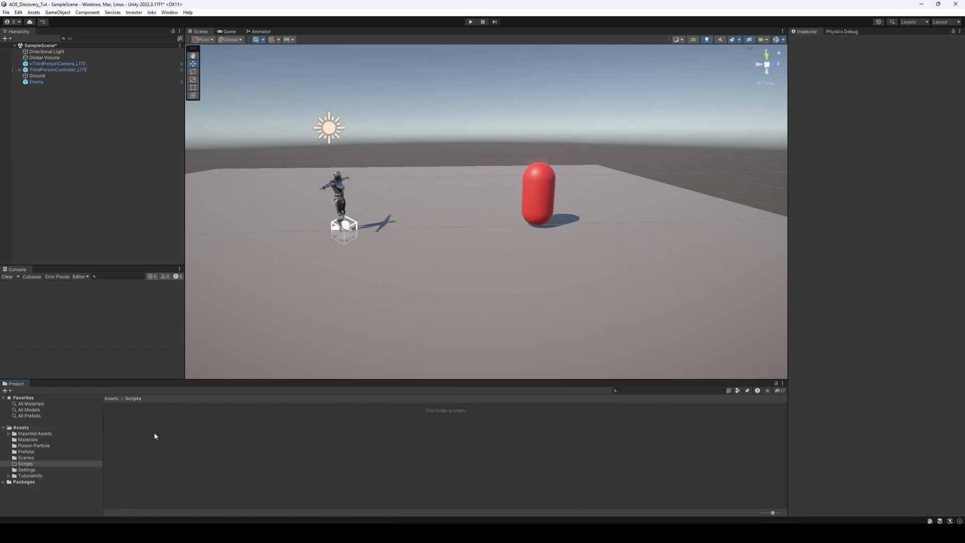
Create a C# script named AOEEnemy in the Scripts folder
right_click(155, 433)
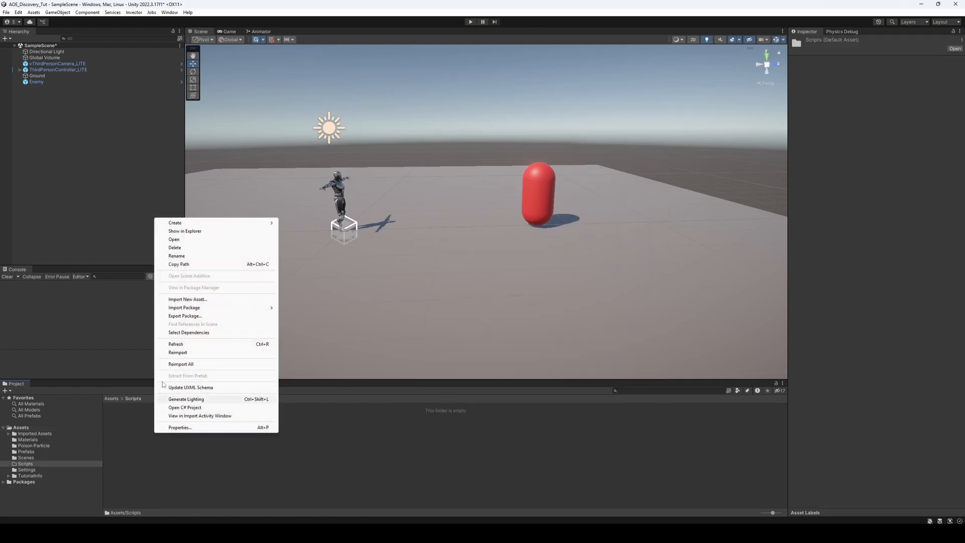
mouse_move(202, 225)
left_click(300, 158)
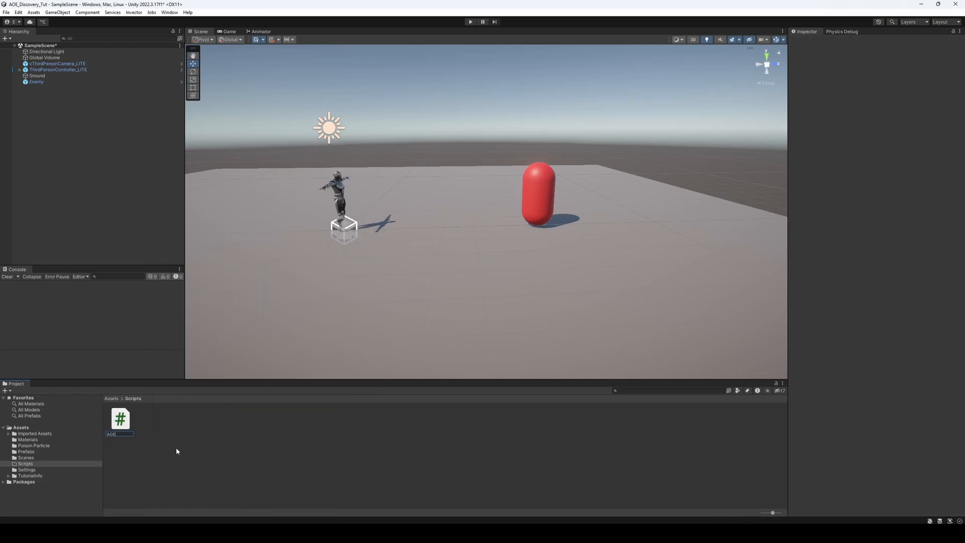
type("Enemy")
key("Return")
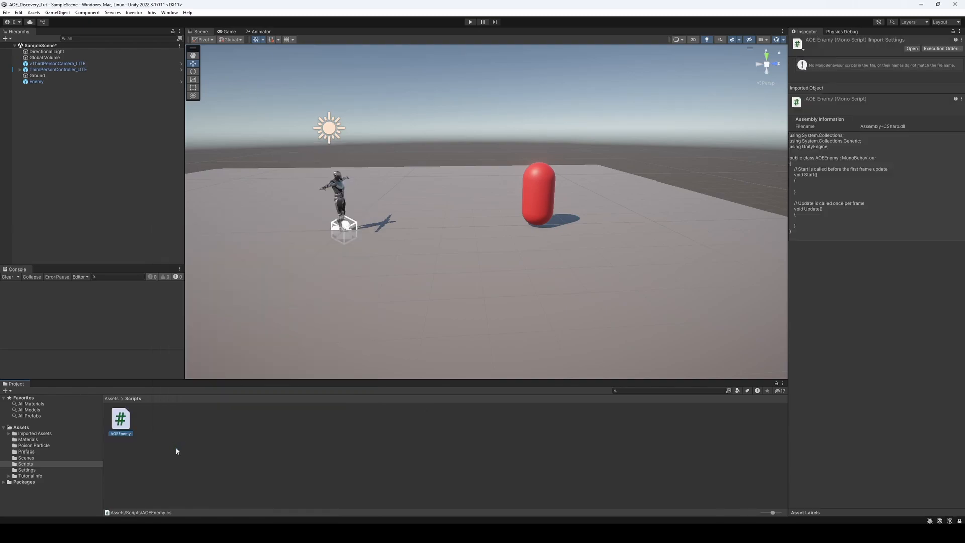
Create a second C# script named AOEProjectile in the Scripts folder
right_click(175, 431)
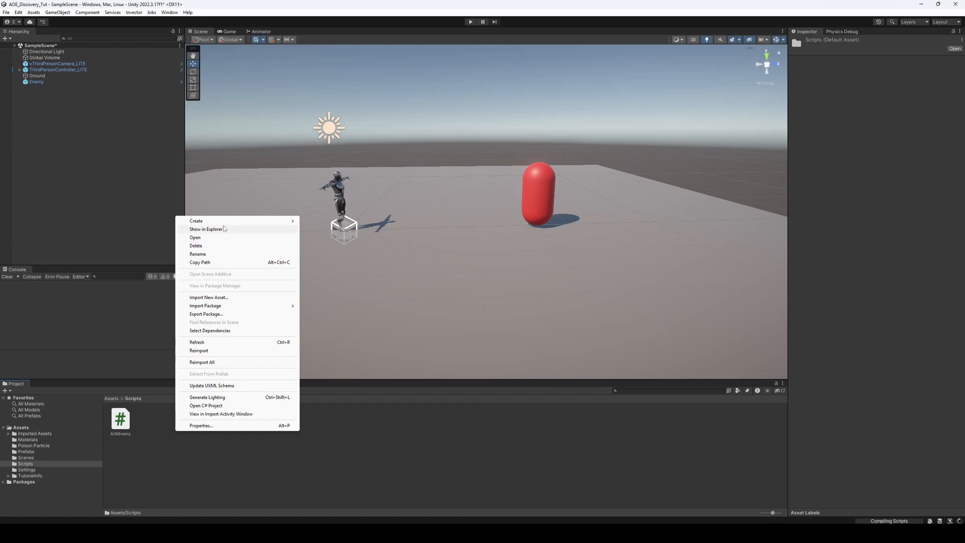
mouse_move(224, 222)
left_click(338, 159)
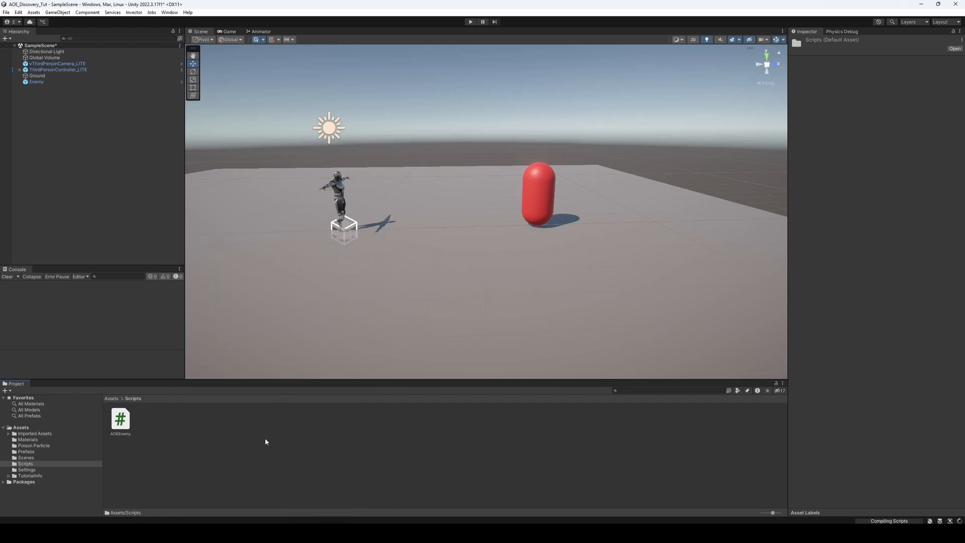
type("AOEProjectile")
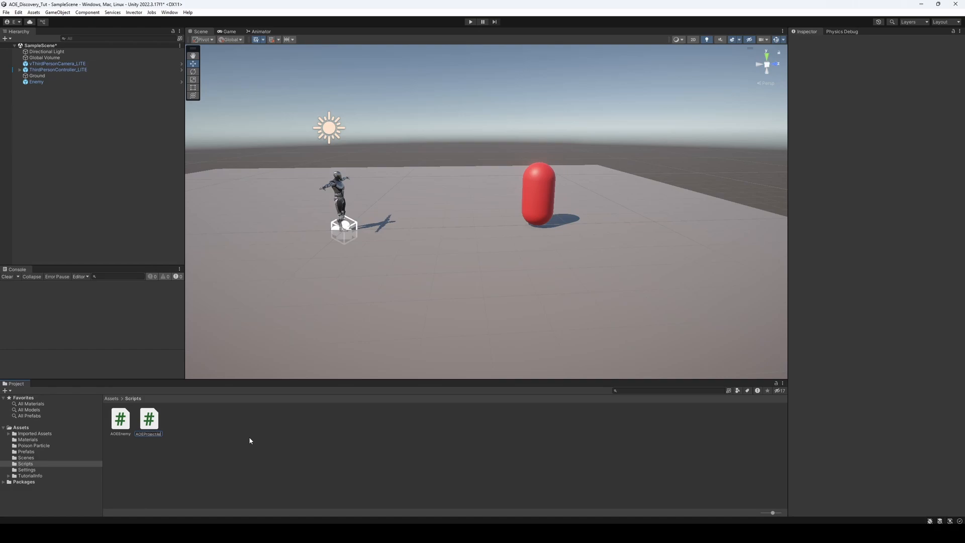
left_click(236, 440)
Create a third C# script named PlayerHealth in the Scripts folder
right_click(217, 433)
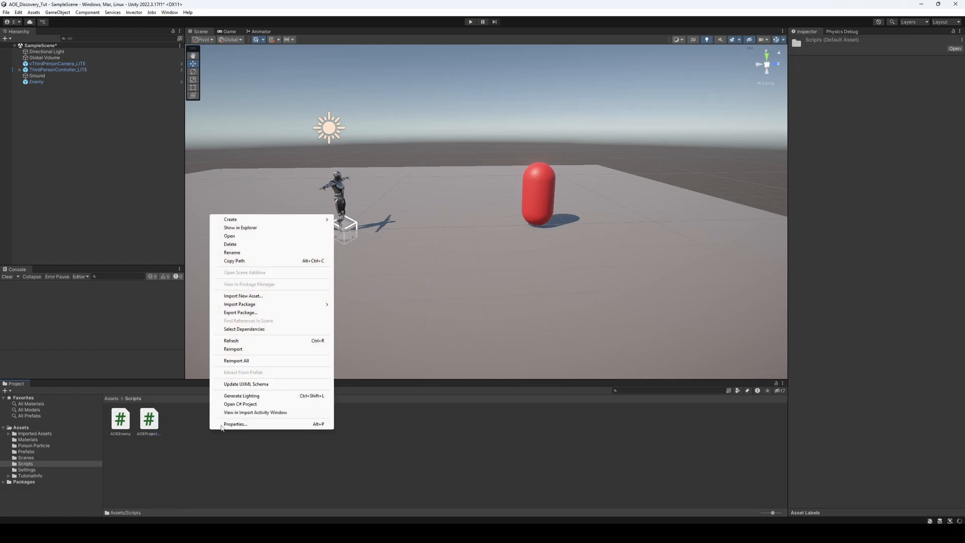
mouse_move(256, 219)
left_click(378, 159)
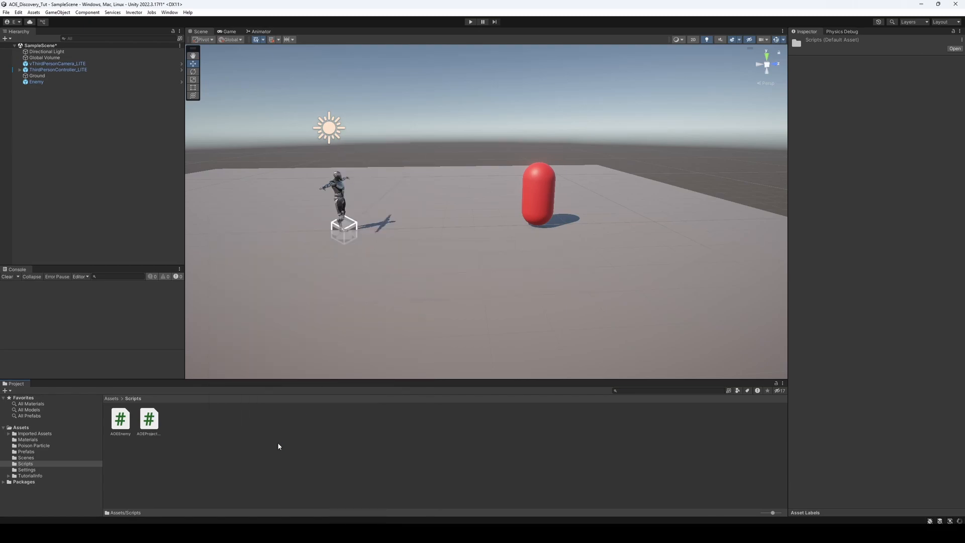
type("Paly")
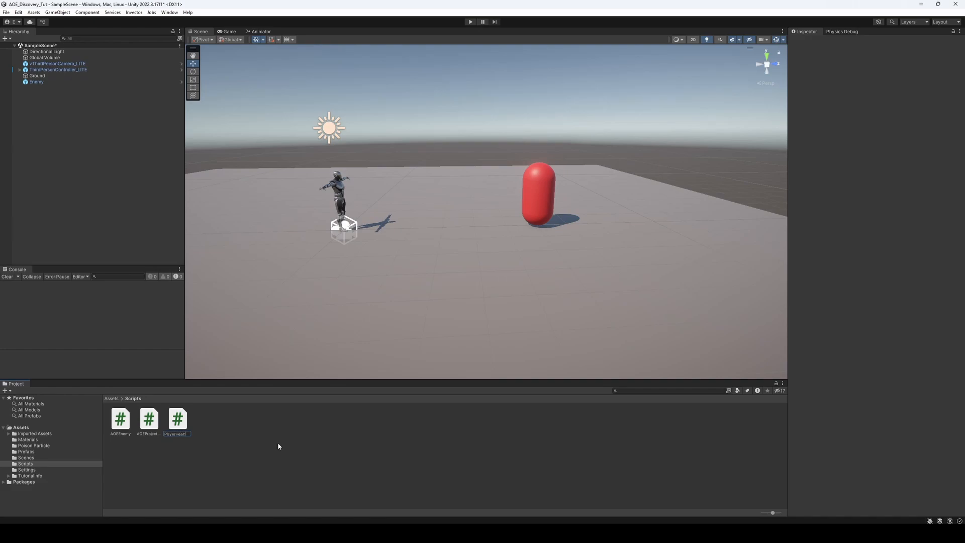
key("Return")
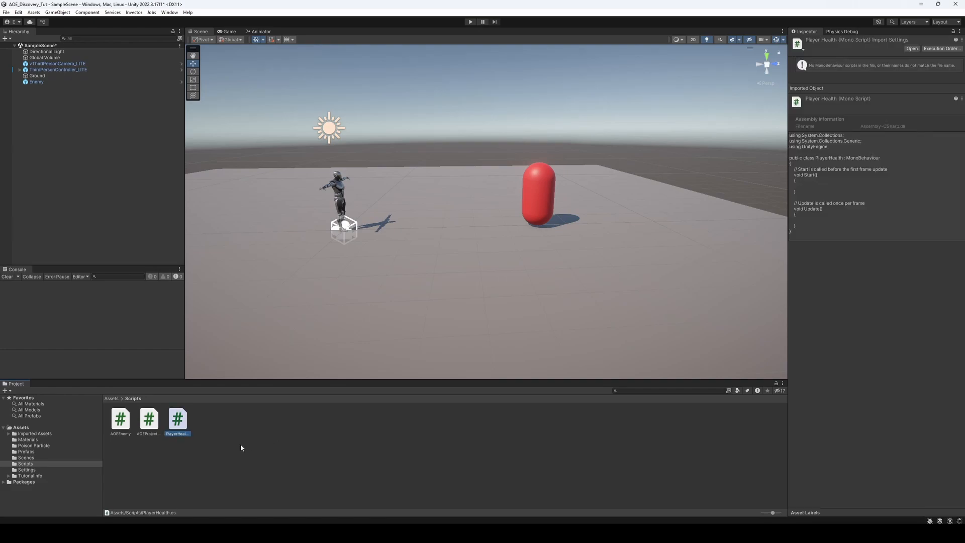
Replace the AOEEnemy script's default code with the copied targeting and projectile-firing code, review it and save the file
double_click(130, 428)
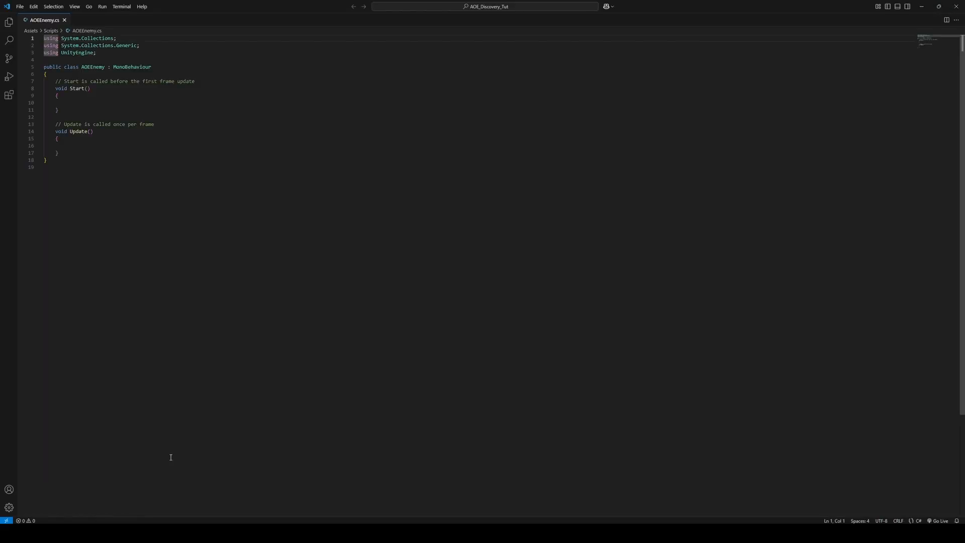
key("ctrl+a")
key("ctrl+v")
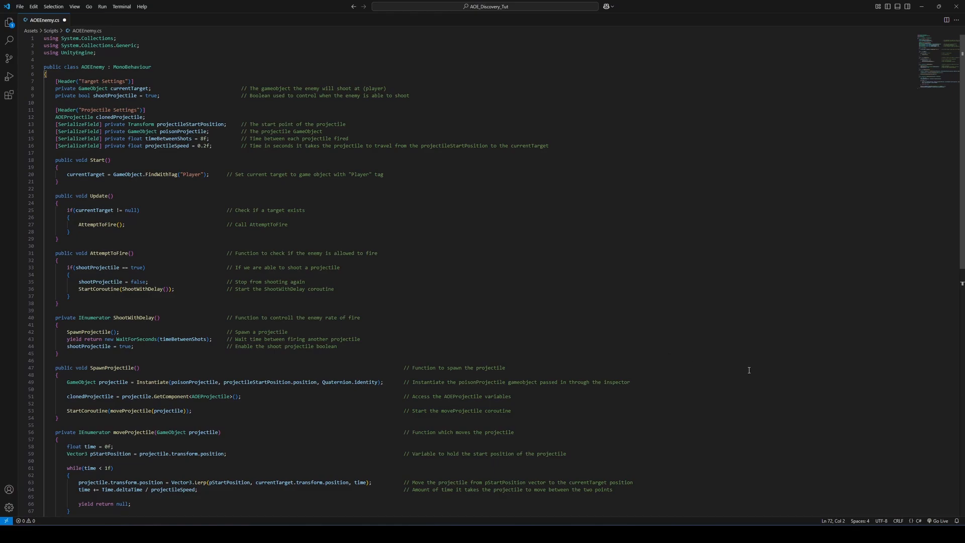
scroll(749, 370, "down", 3)
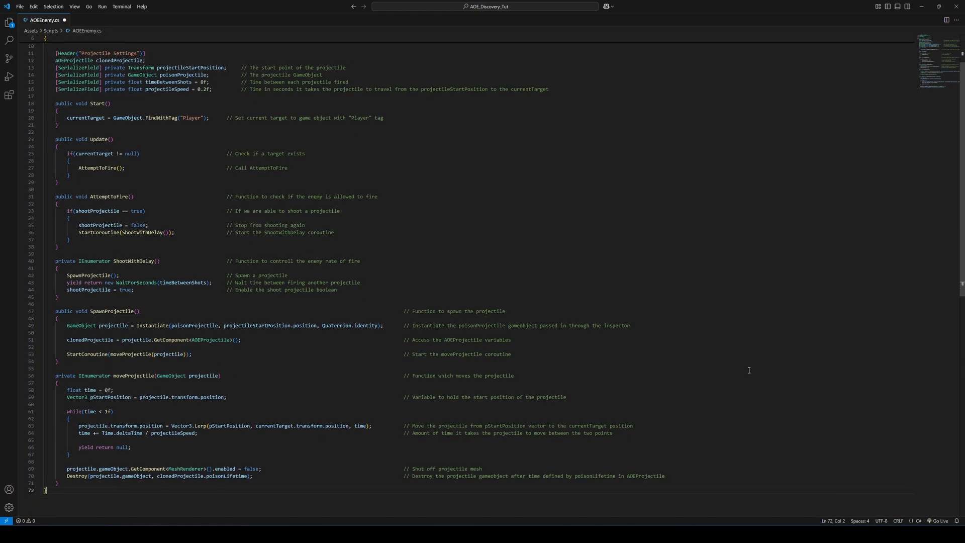
scroll(748, 370, "up", 1)
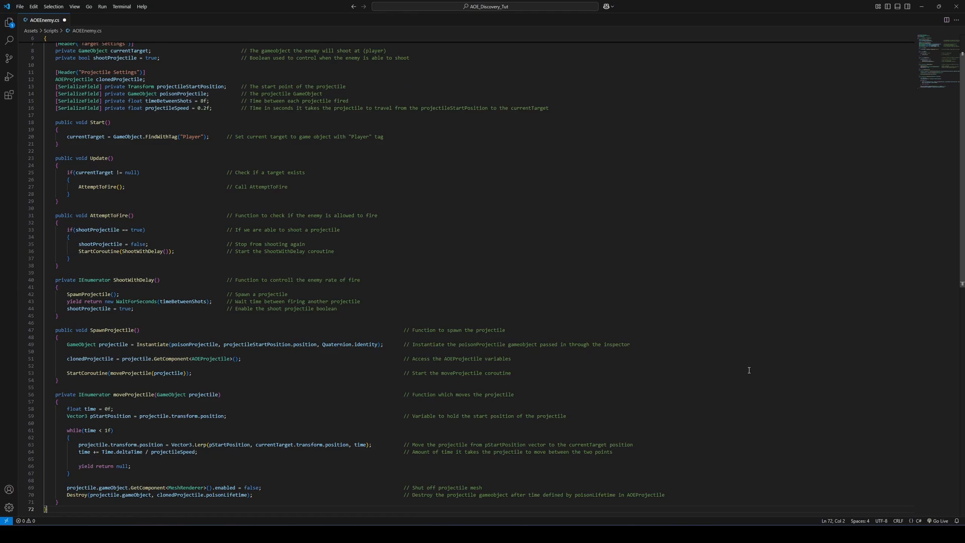
scroll(810, 377, "down", 1)
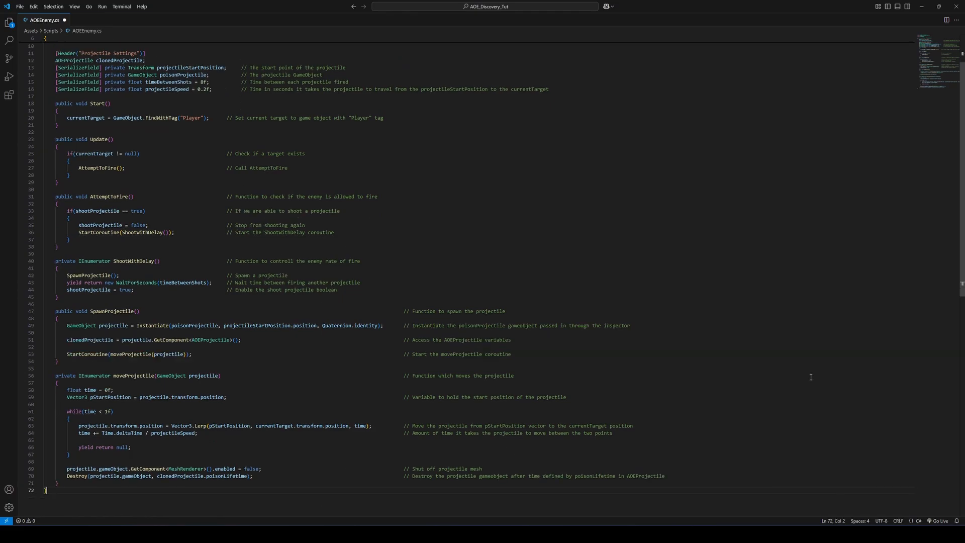
scroll(810, 377, "down", 1)
scroll(810, 377, "up", 4)
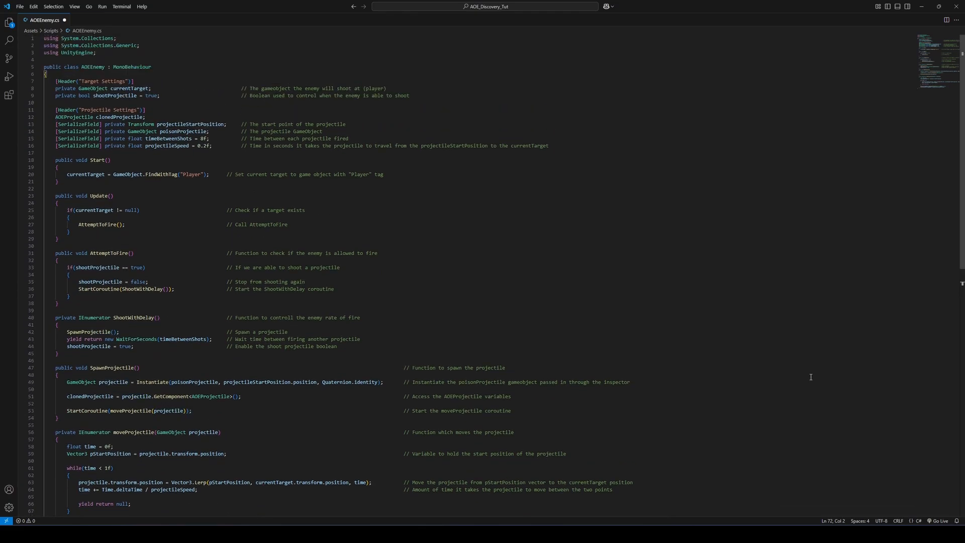
scroll(810, 377, "down", 3)
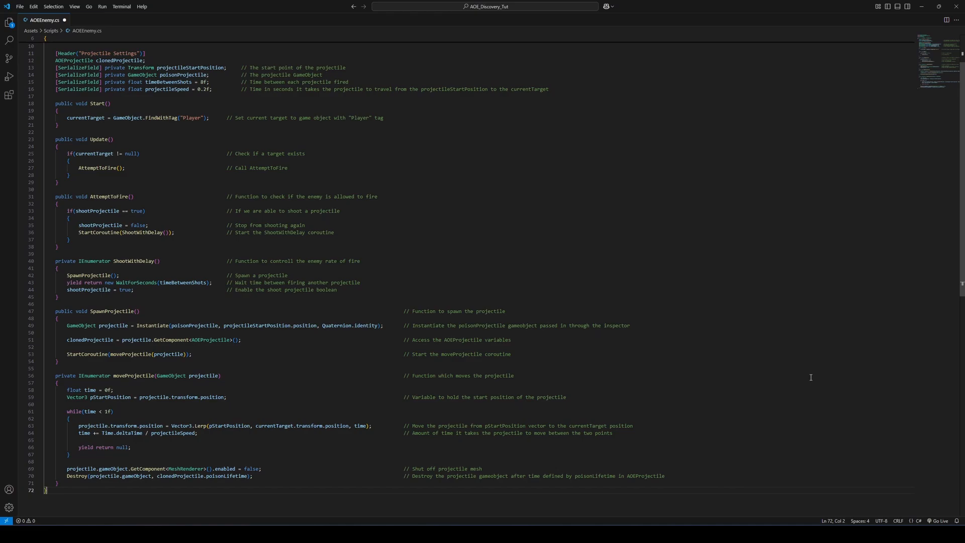
key("ctrl+s")
Open the AOEProjectile script from Unity and replace its default code with the copied poison area-of-effect code
key("alt+Tab")
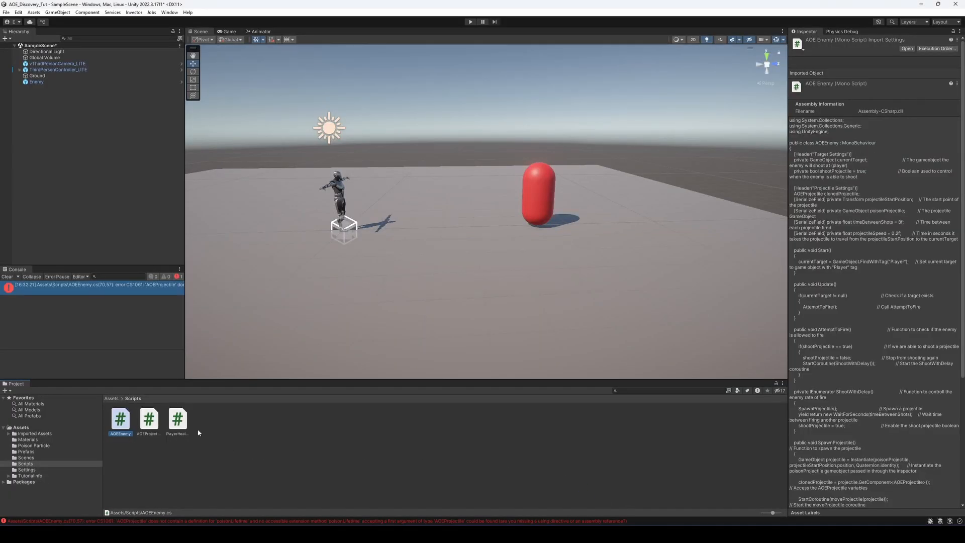
double_click(148, 420)
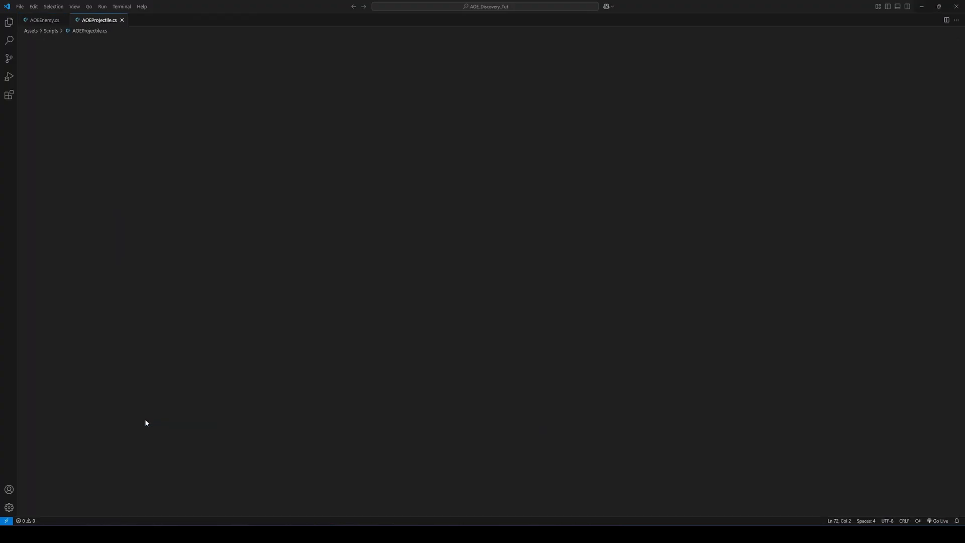
key("ctrl+a")
key("ctrl+v")
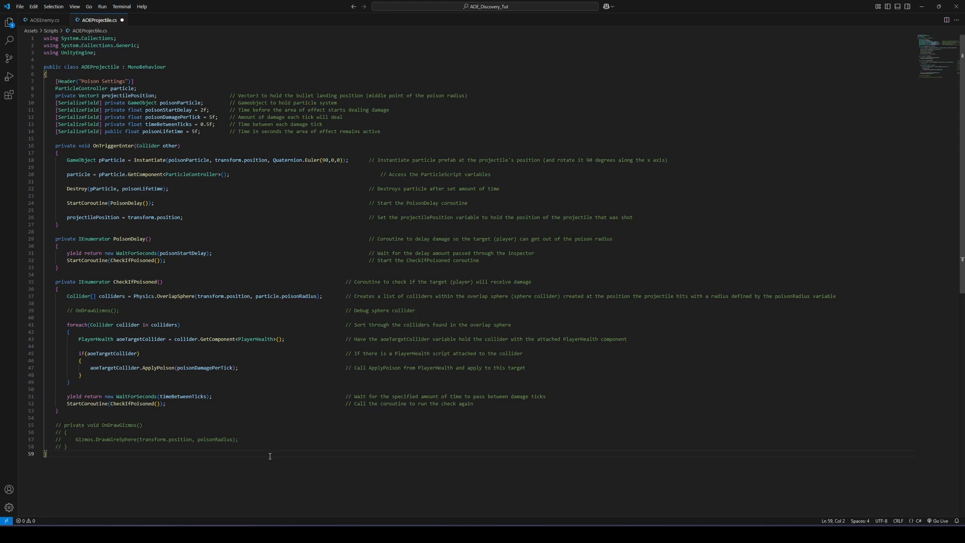
Replace the PlayerHealth script's default code with the copied health and poison damage code, and save it together with AOEProjectile
key("alt+Tab")
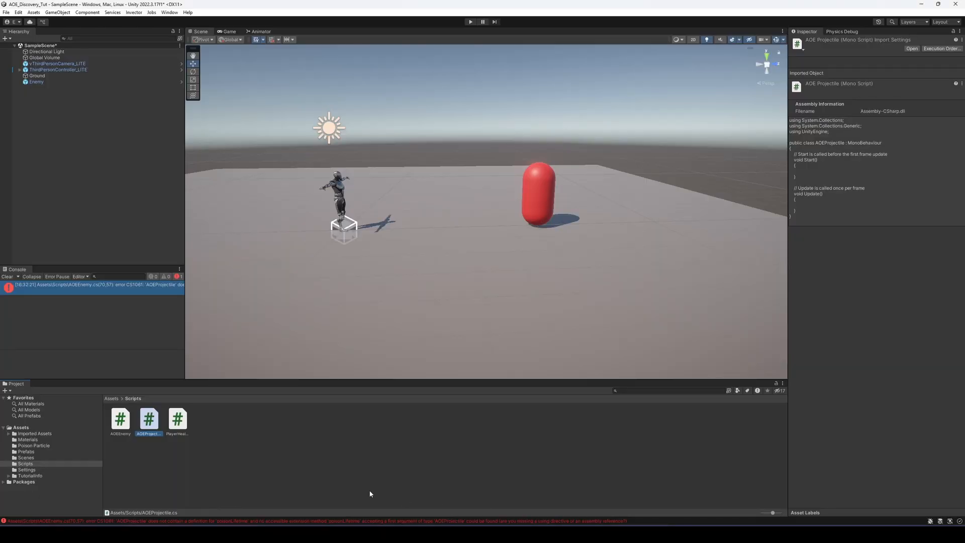
double_click(180, 419)
left_click_drag(229, 420, 44, 38)
key("ctrl+v")
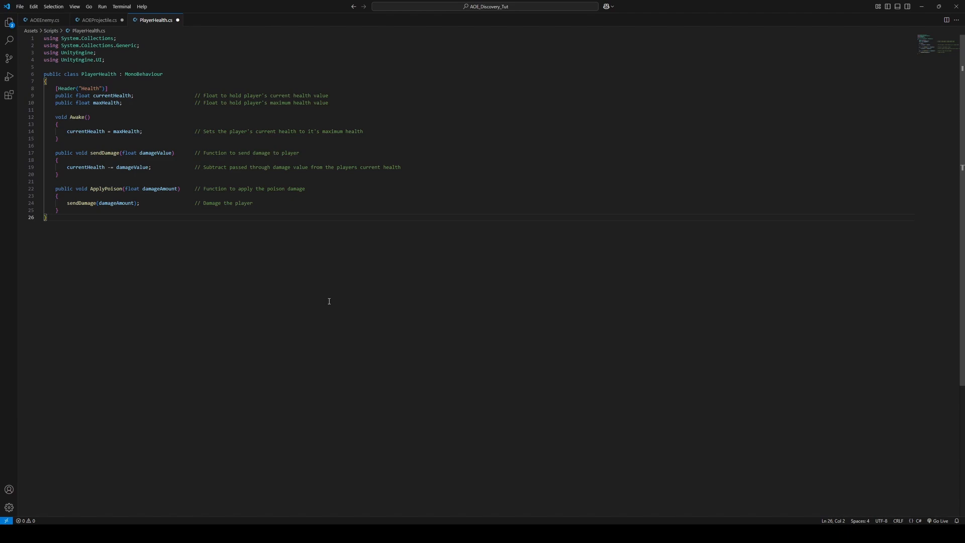
left_click(94, 20)
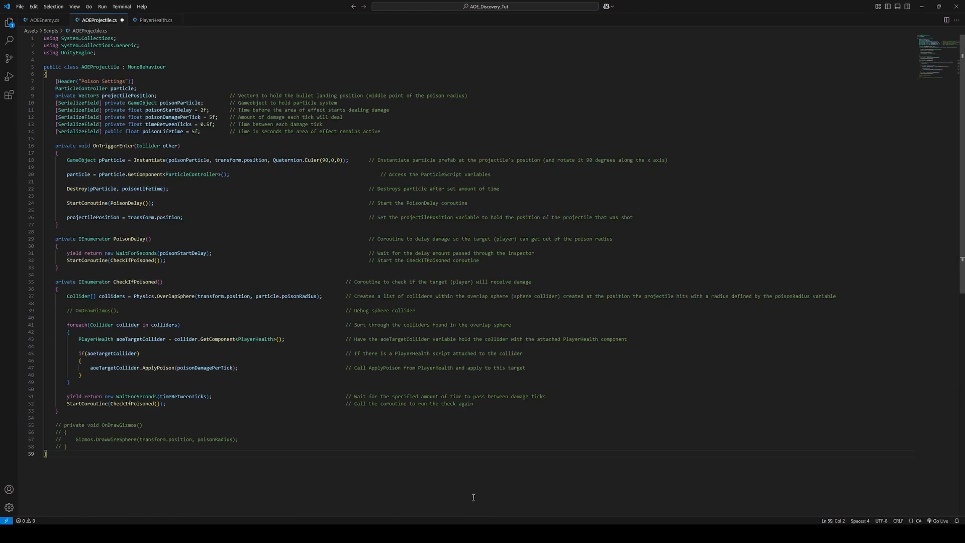
key("ctrl+s")
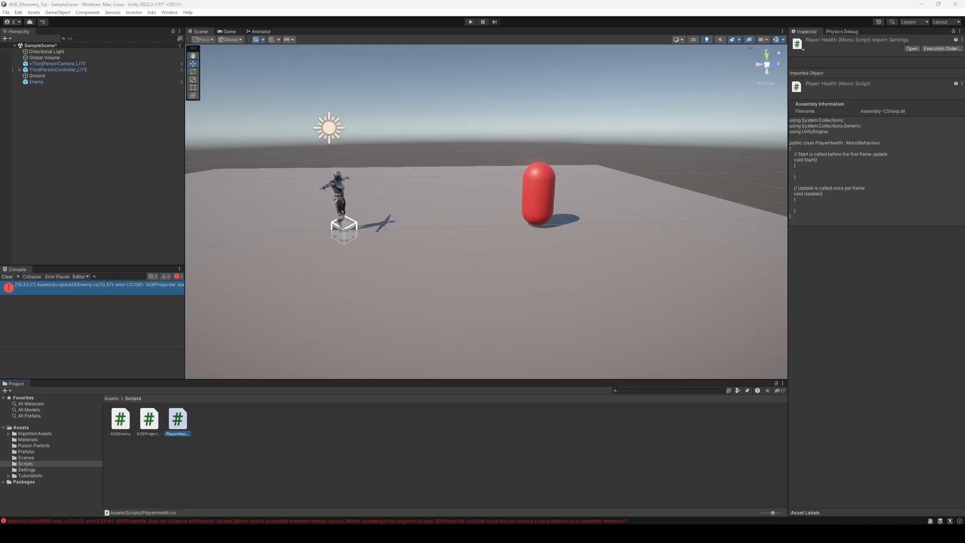
key("alt+Tab")
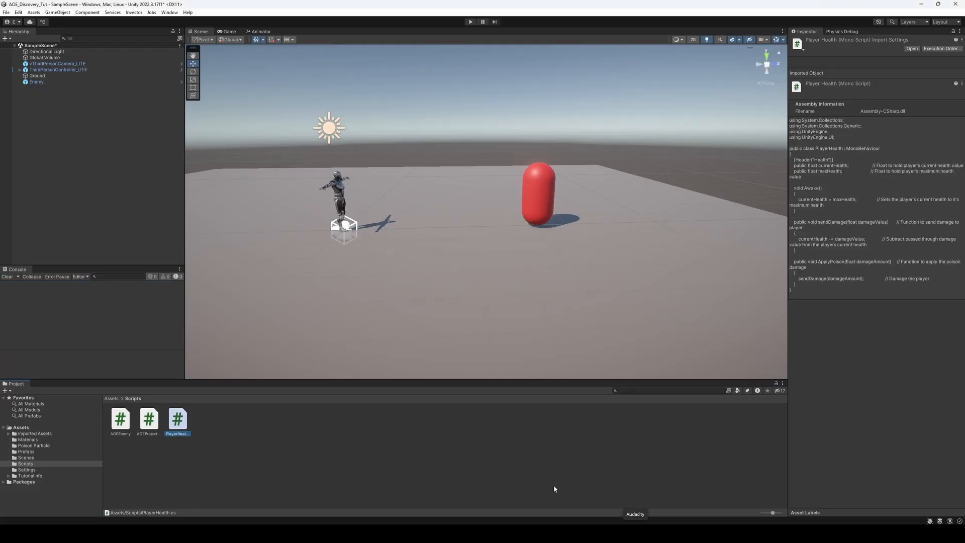
Move ThirdPersonController_LITE above vThirdPersonCamera_LITE in the scene hierarchy and attach the PlayerHealth script to the controller
left_click(58, 64)
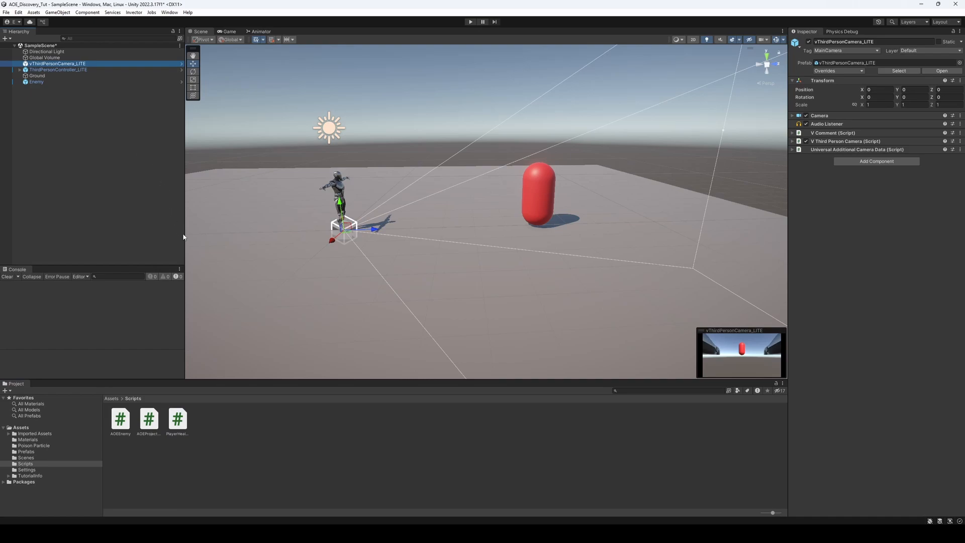
left_click_drag(95, 70, 93, 61)
mouse_move(172, 411)
left_mouse_down()
mouse_move(834, 392)
mouse_move(868, 338)
left_mouse_up()
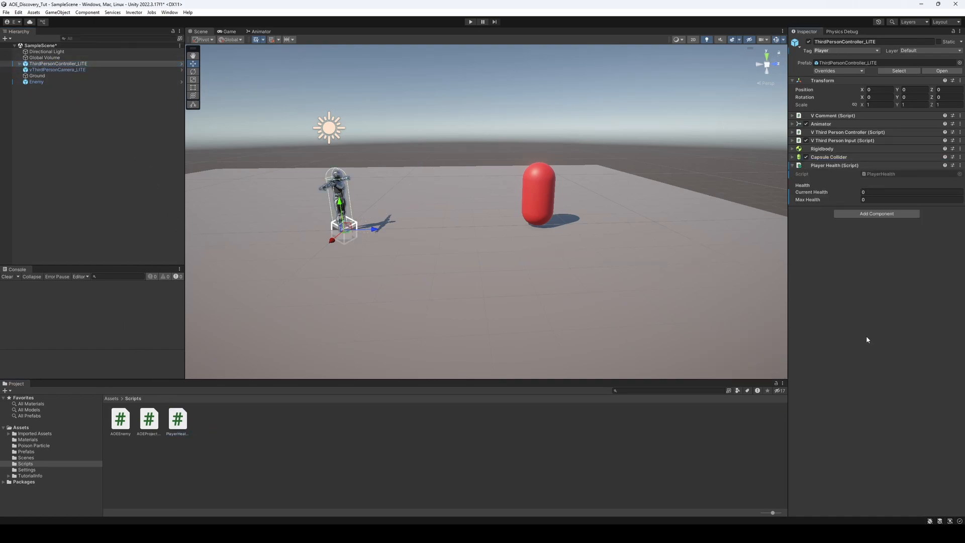
Set Max Health to 500 in the character's Player Health component
left_click(868, 199)
type("500")
key("Return")
Open the Enemy prefab from the Prefabs folder for editing
left_click(26, 452)
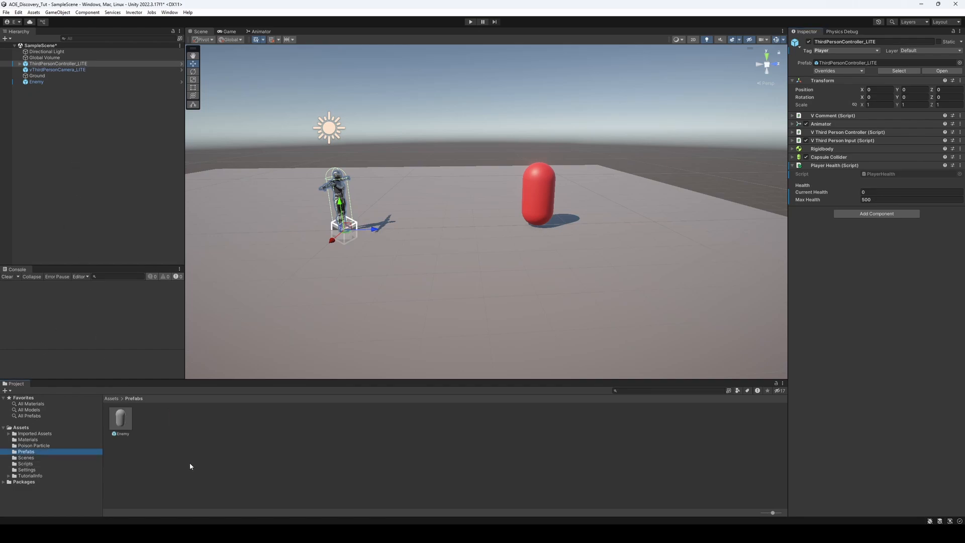
double_click(119, 425)
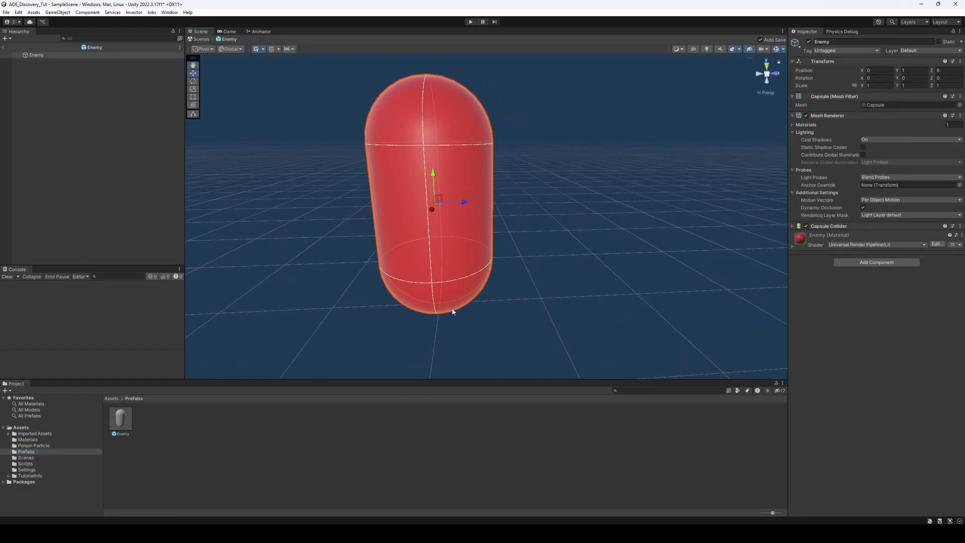
right_click(757, 94)
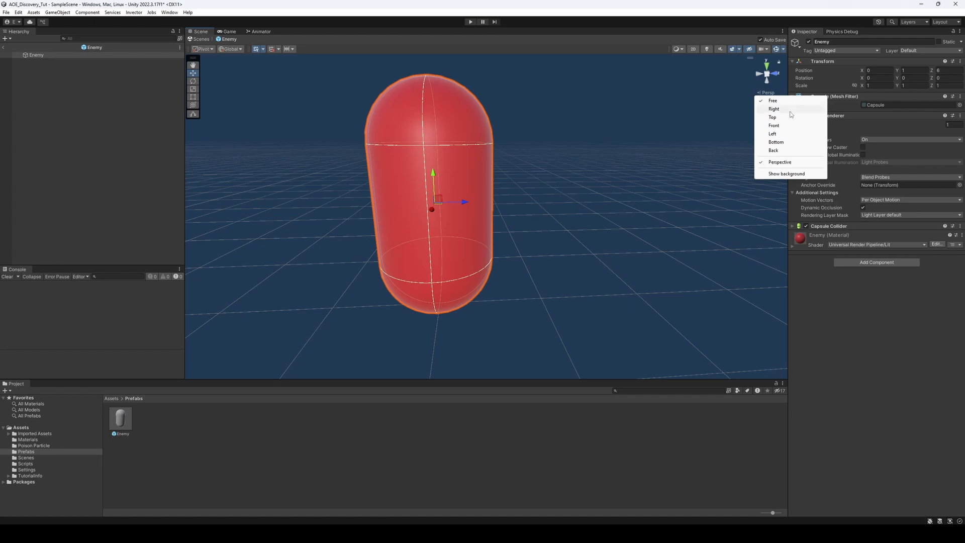
left_click(776, 126)
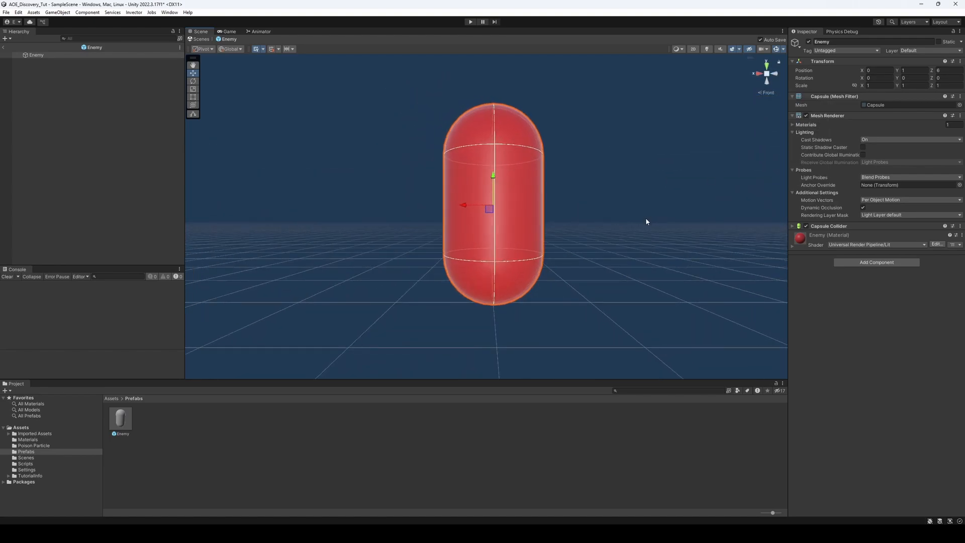
middle_click_drag(580, 209, 567, 222)
right_click_drag(566, 222, 532, 256)
middle_click_drag(532, 255, 259, 319)
right_click_drag(507, 260, 454, 252)
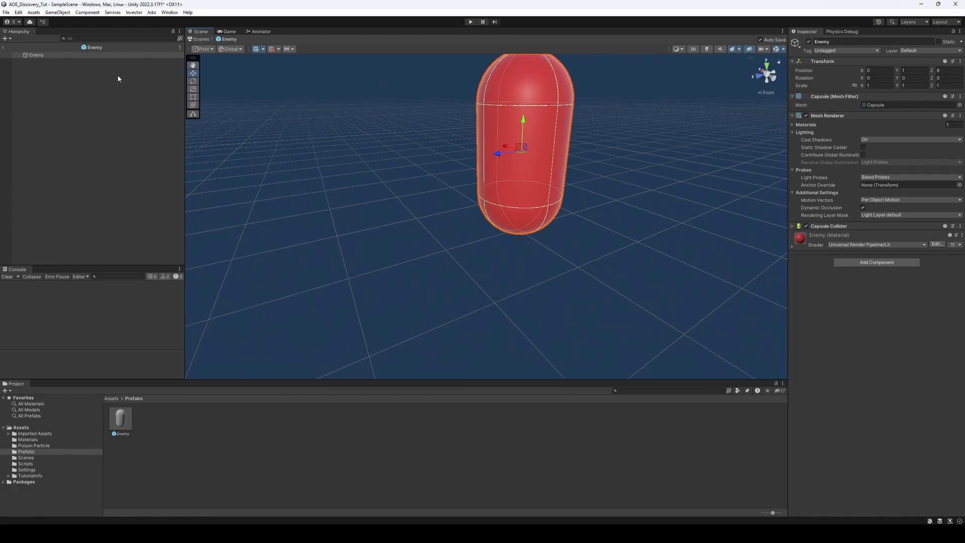
Add an empty child object named ShootPoint to the Enemy prefab
right_click(71, 56)
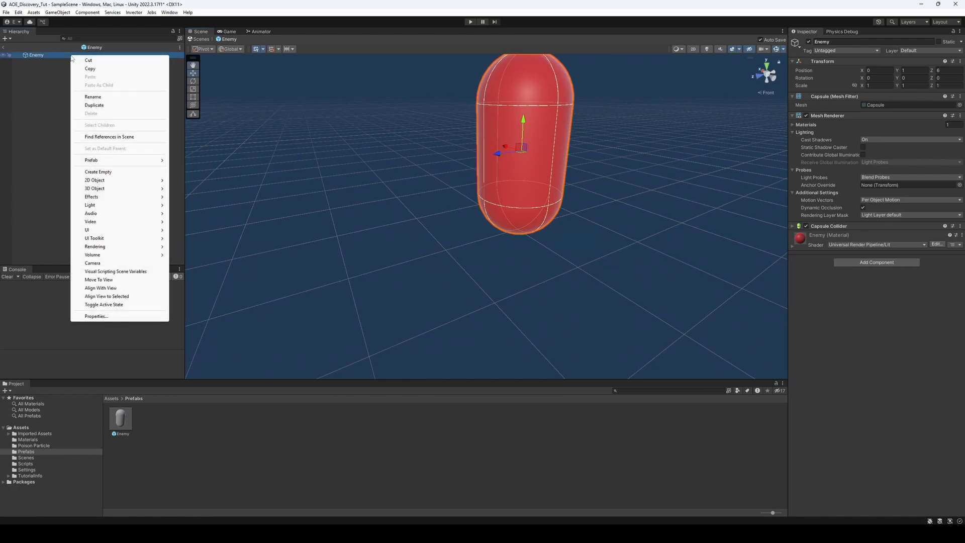
left_click(98, 172)
type("S")
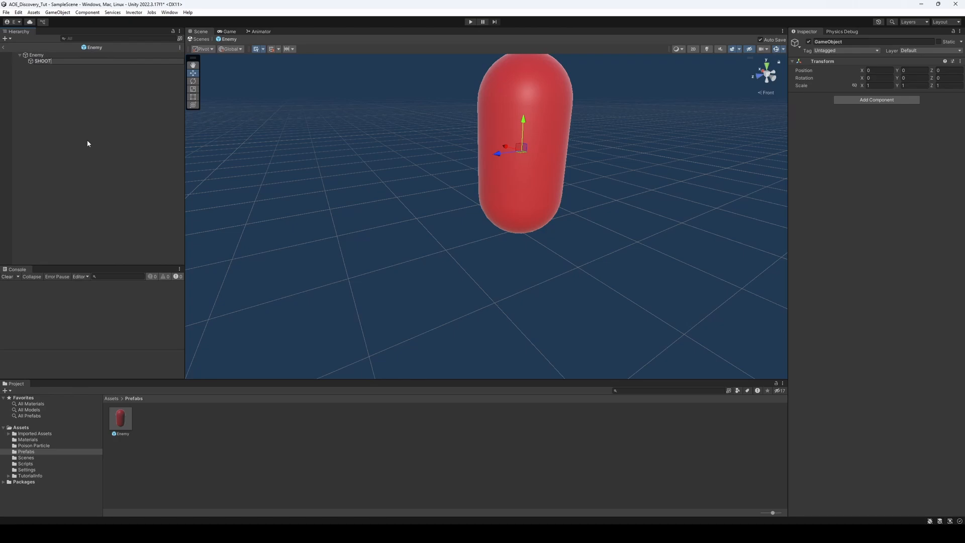
type("hootpoint")
left_click(89, 97)
left_click(58, 62)
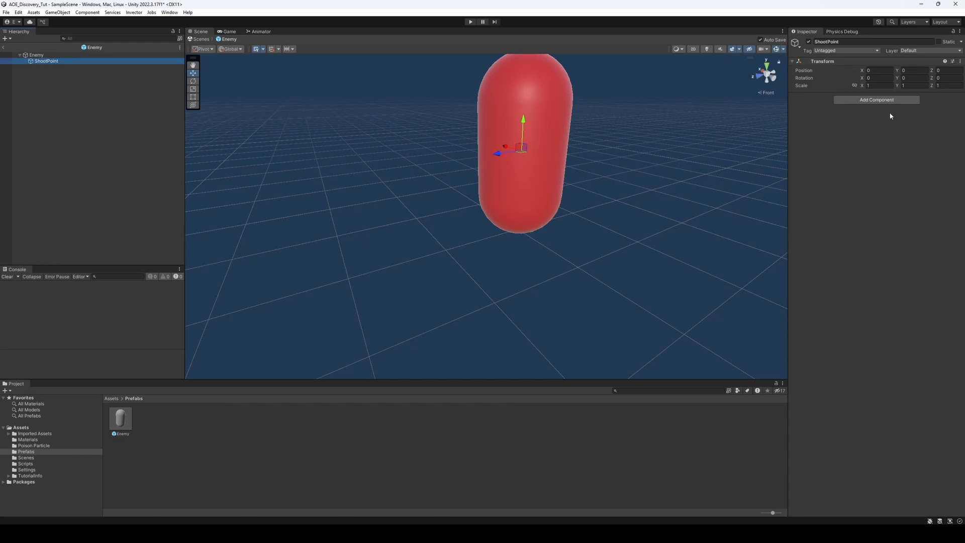
Position the ShootPoint in front of the capsule's upper half, at about Y 0.5 and Z 0.72
left_click_drag(494, 157, 434, 158)
left_click_drag(445, 120, 446, 88)
right_click(762, 92)
left_click(783, 125)
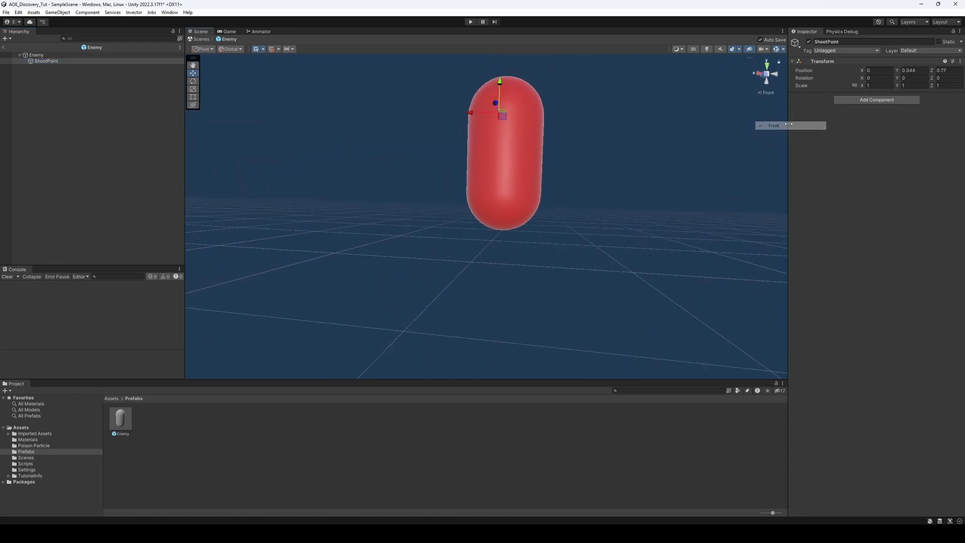
right_click_drag(653, 181, 558, 230)
middle_click_drag(557, 230, 453, 291)
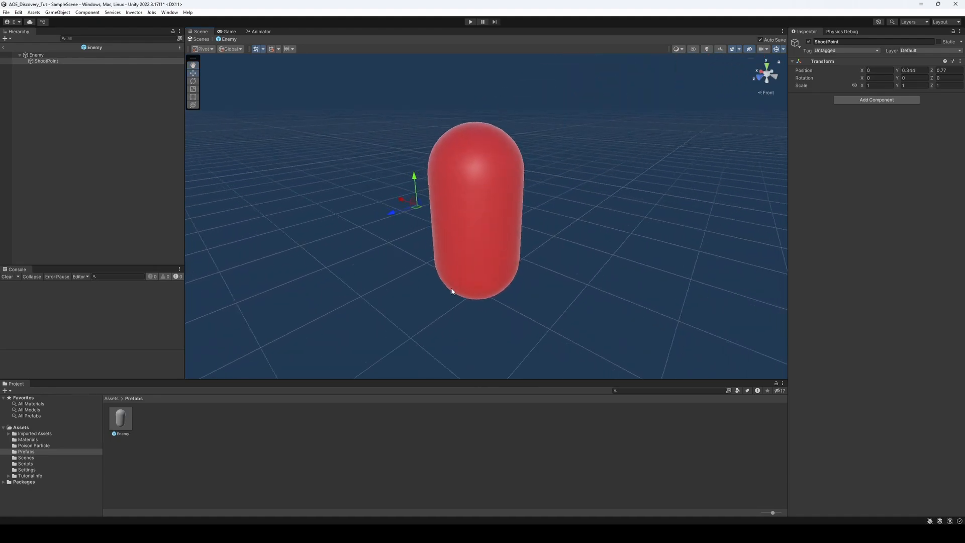
right_click_drag(538, 289, 450, 294)
middle_click_drag(450, 294, 447, 232)
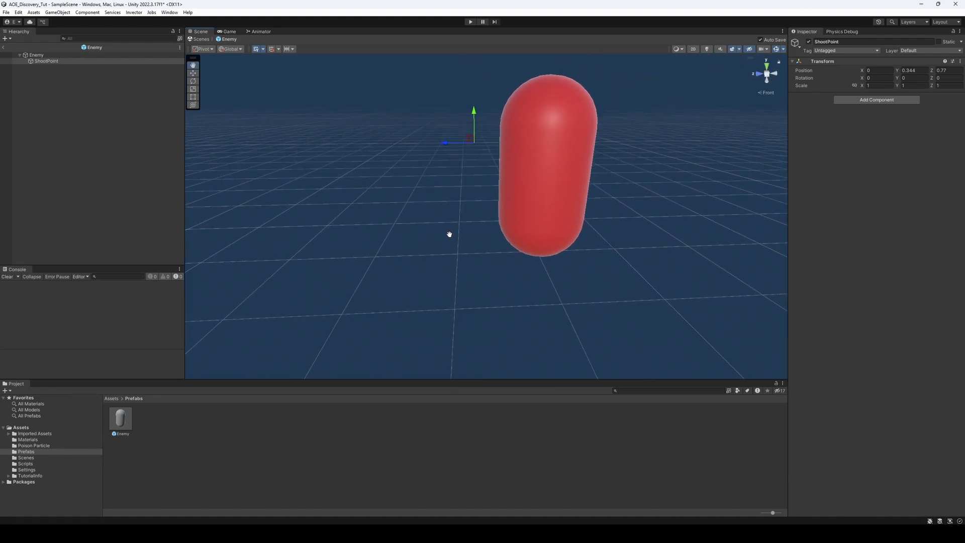
left_click_drag(473, 110, 473, 103)
left_click_drag(445, 132, 449, 131)
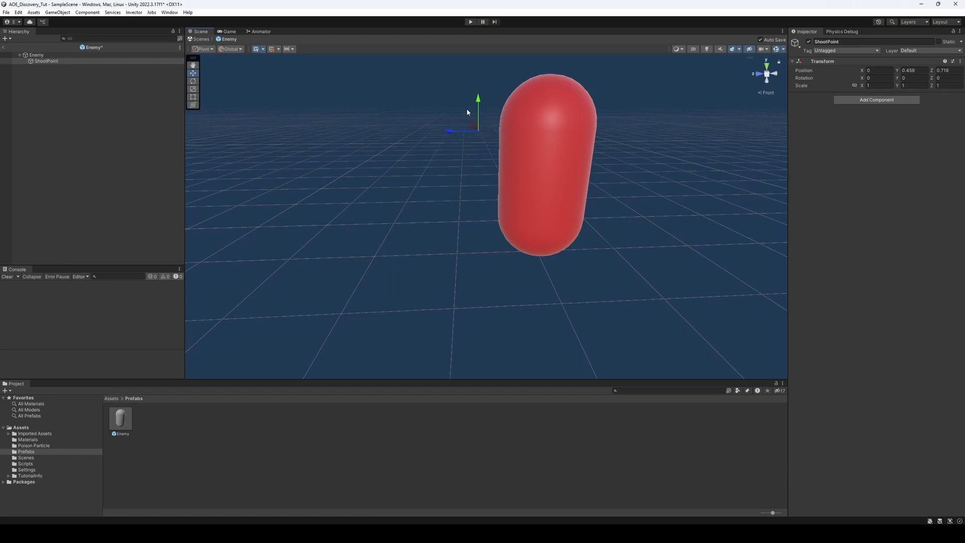
left_click_drag(478, 99, 478, 94)
left_click(136, 118)
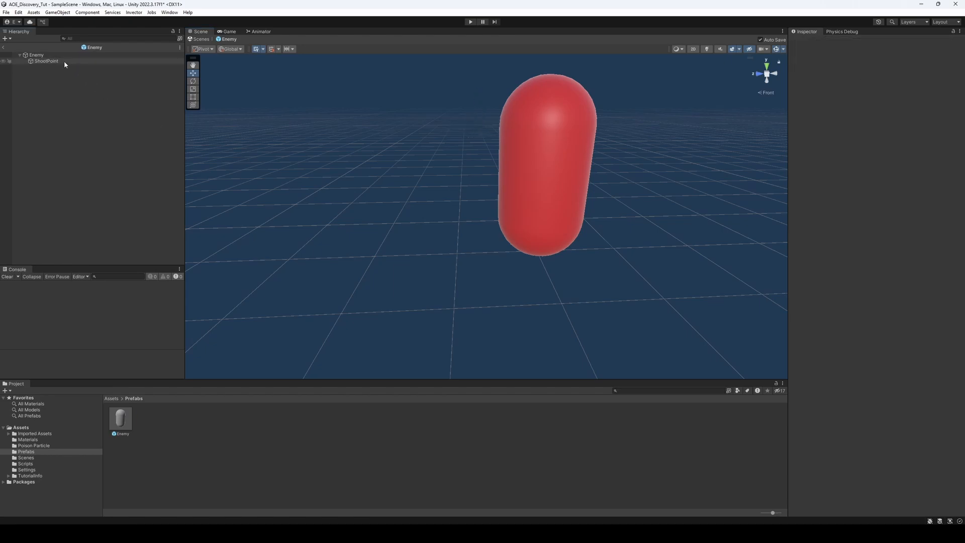
left_click(64, 62)
right_click(65, 61)
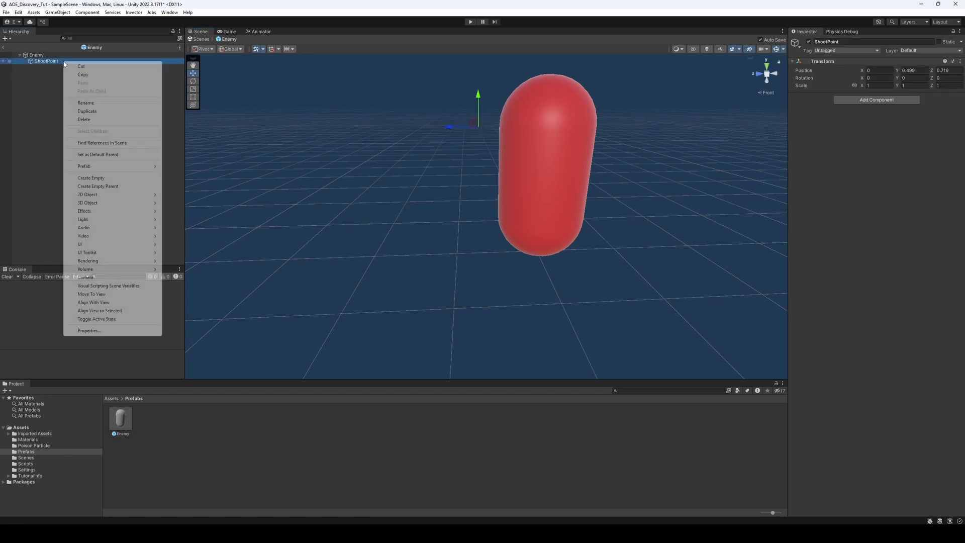
left_click(45, 106)
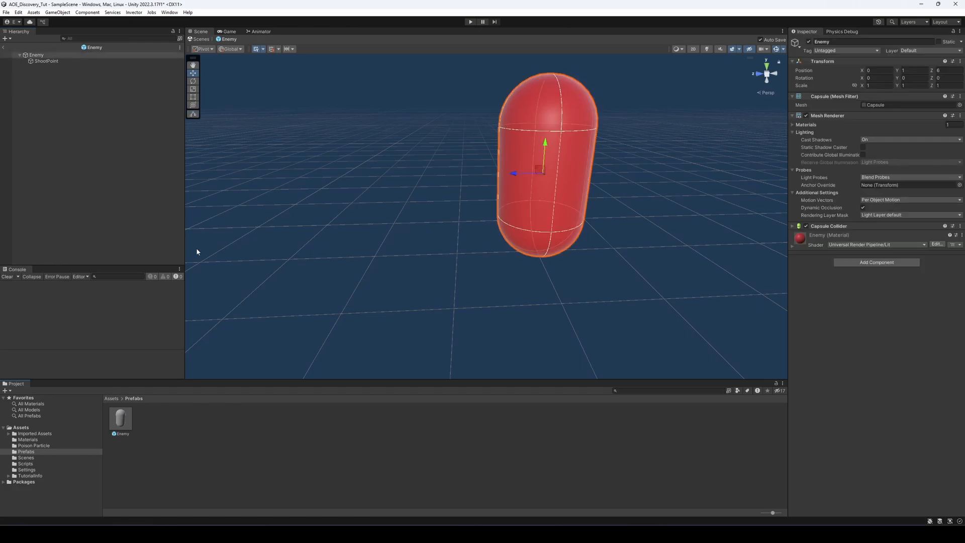
Add the AOE Enemy script to the Enemy prefab with ShootPoint as its Projectile Start Position, and return to the scene
left_click(897, 262)
type("aoe")
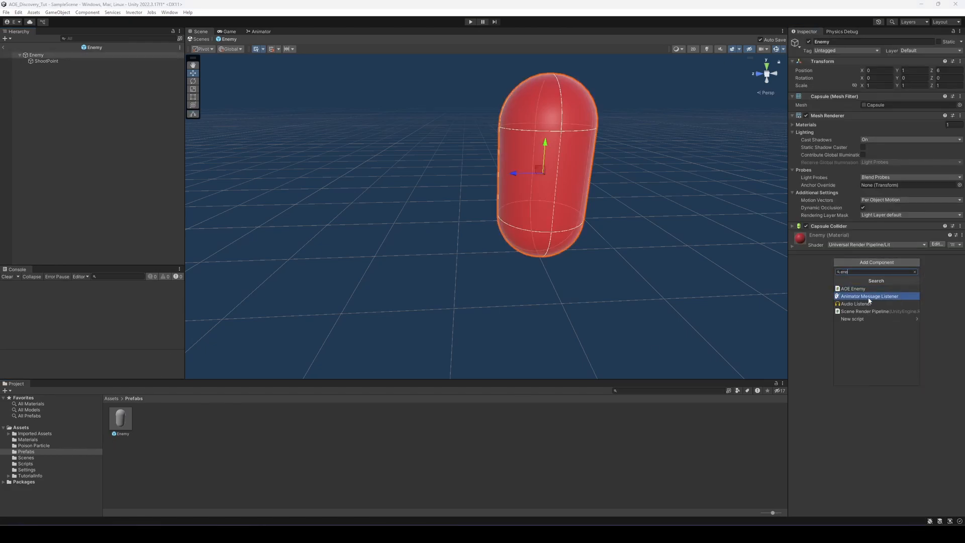
left_click(860, 291)
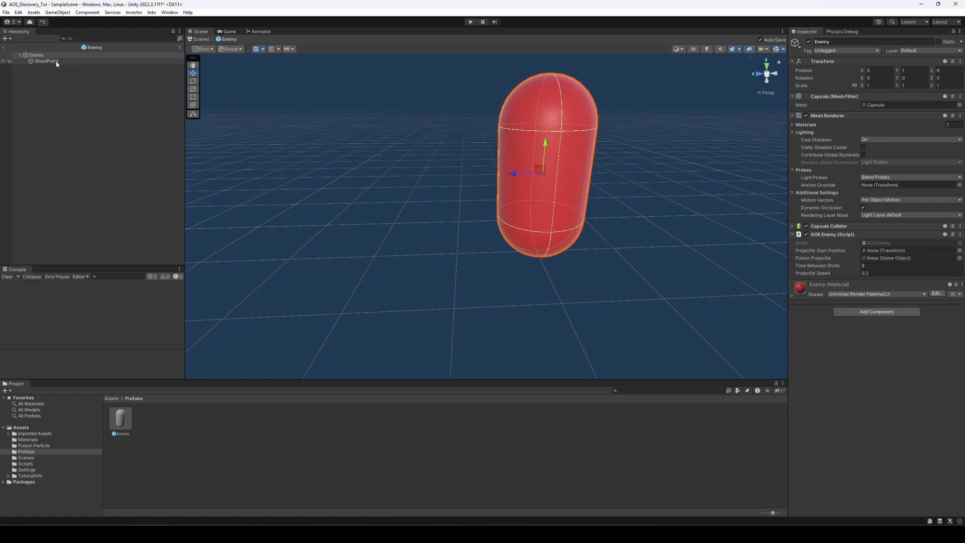
left_click_drag(52, 61, 893, 253)
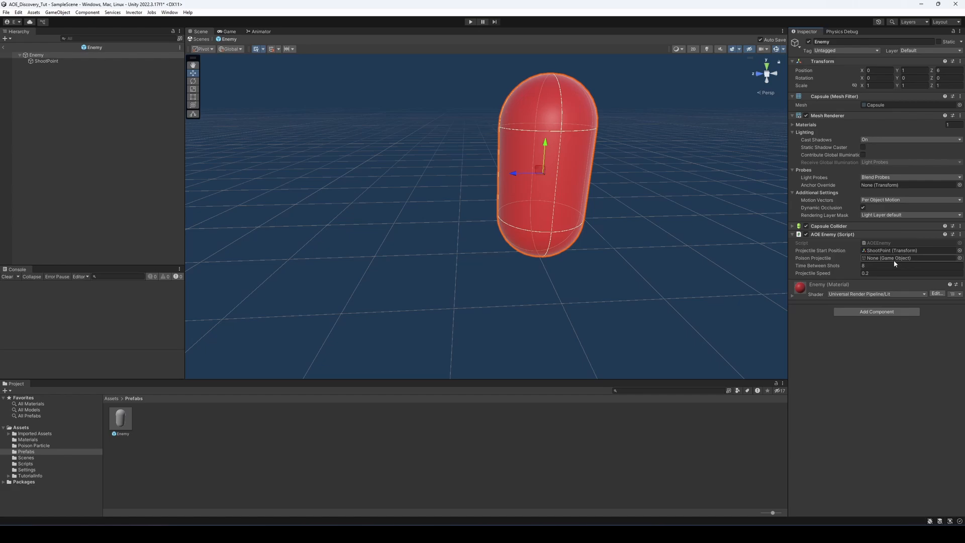
left_click(4, 47)
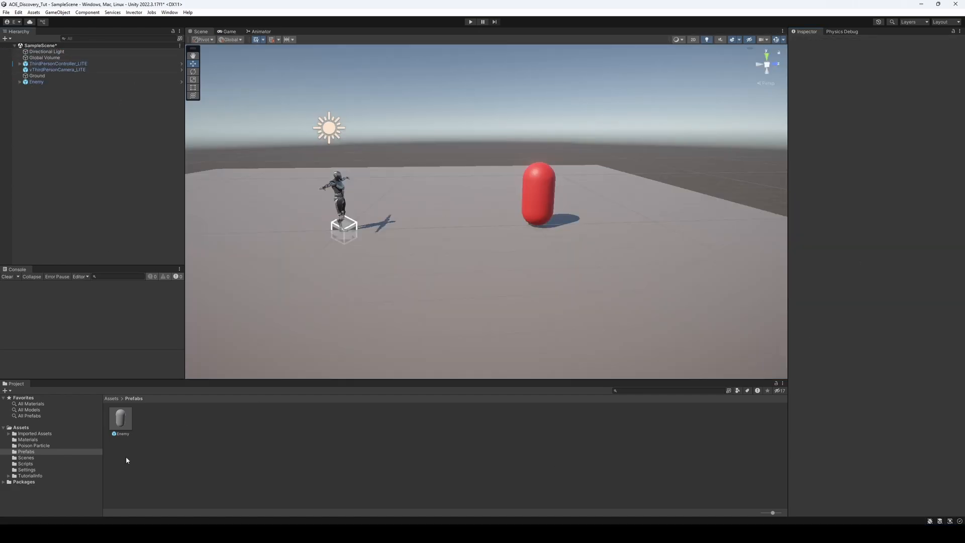
Create a 3D sphere named Poison Projectile in the scene hierarchy and reset its transform
right_click(203, 433)
mouse_move(227, 221)
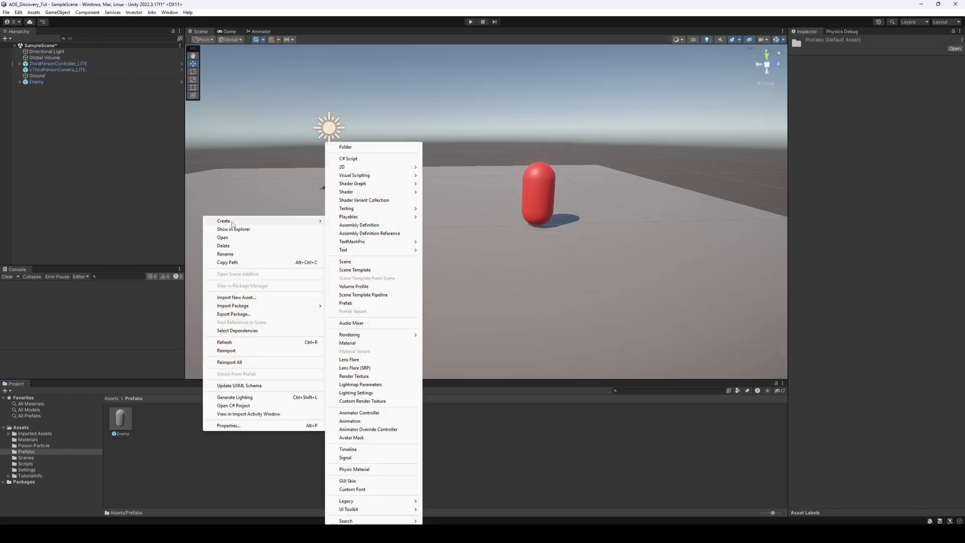
left_click(21, 102)
right_click(20, 101)
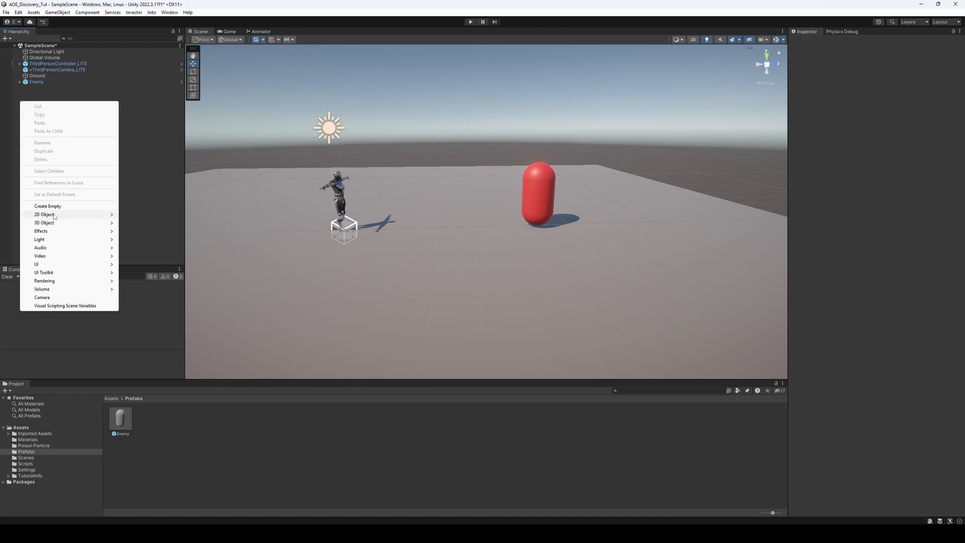
mouse_move(55, 226)
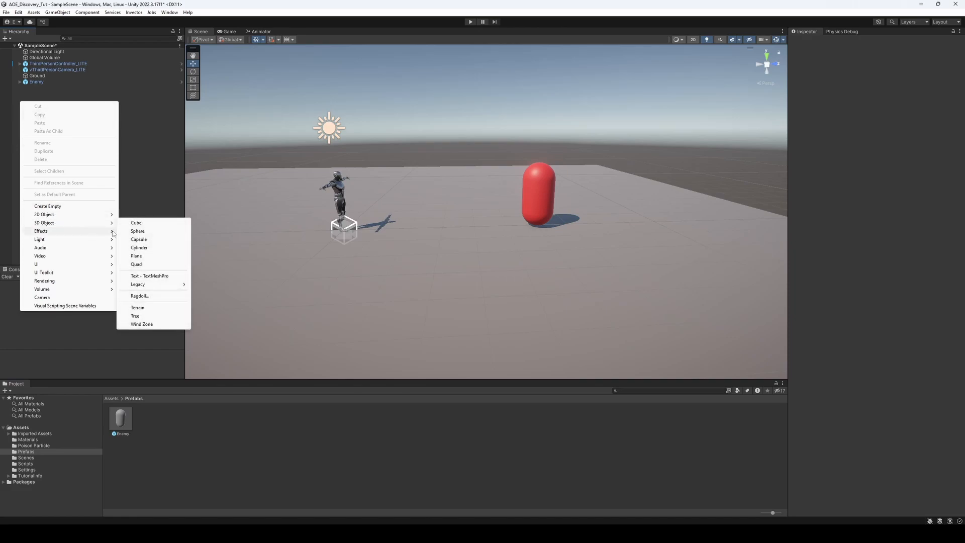
left_click(150, 232)
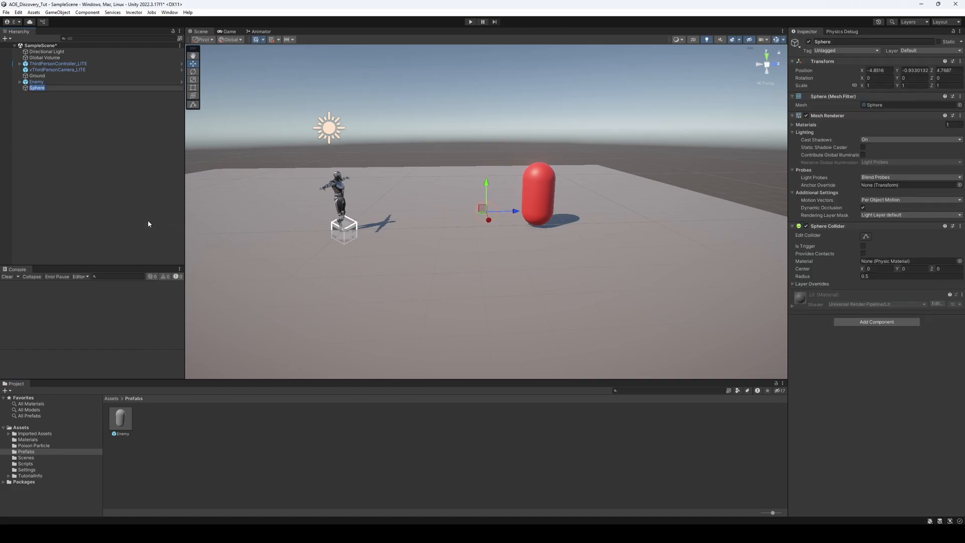
key("BackSpace")
type("Poison Projectile")
key("Return")
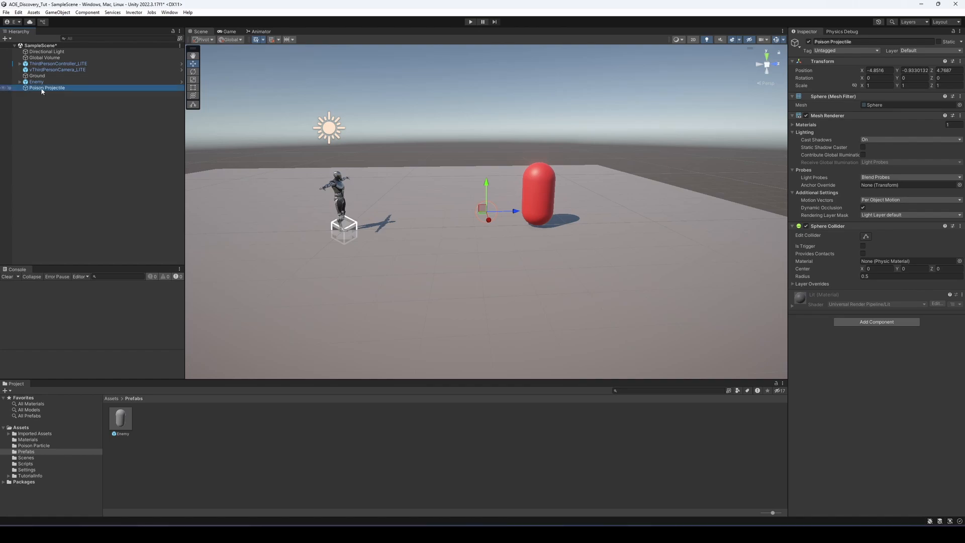
left_click(959, 61)
left_click(899, 70)
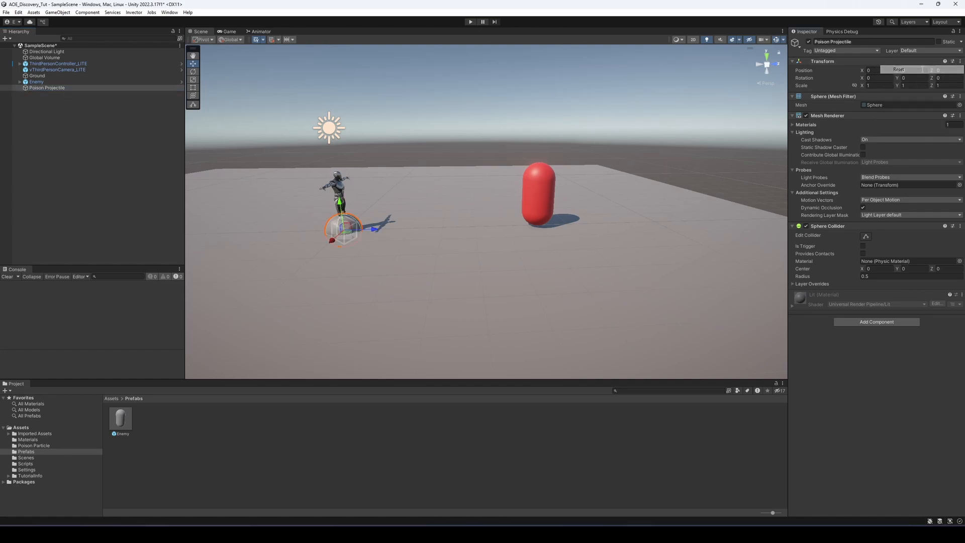
Save Poison Projectile as a prefab in the Prefabs folder and delete its instance from the scene
left_click(101, 102)
left_click_drag(43, 89, 259, 420)
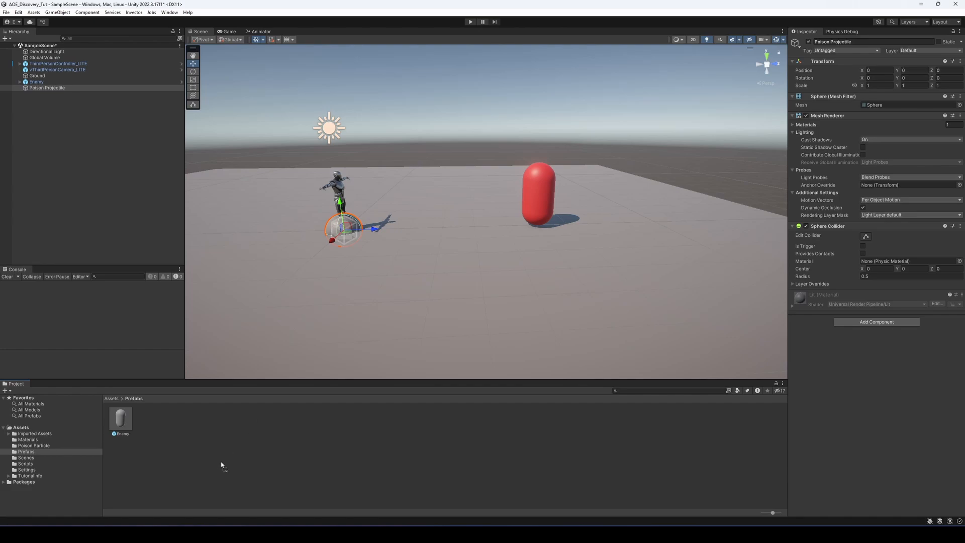
right_click(61, 89)
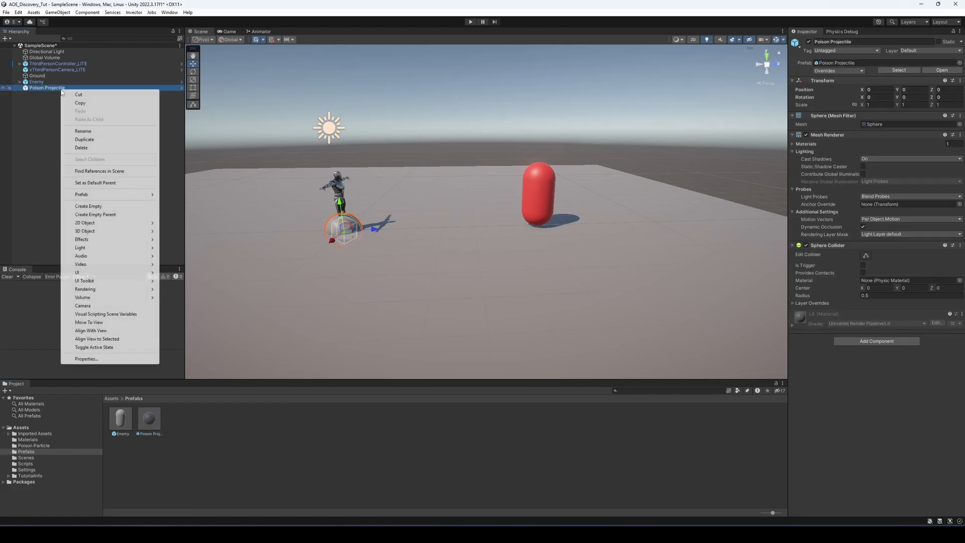
left_click(80, 149)
Open the Poison Projectile prefab for editing and set its scale to 0.2 on all axes
double_click(149, 418)
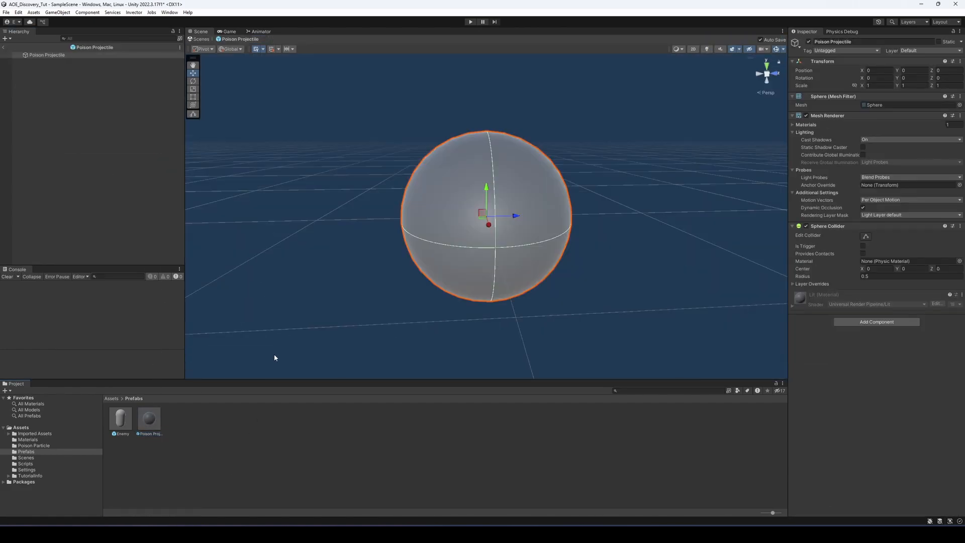
scroll(659, 249, "down", 10)
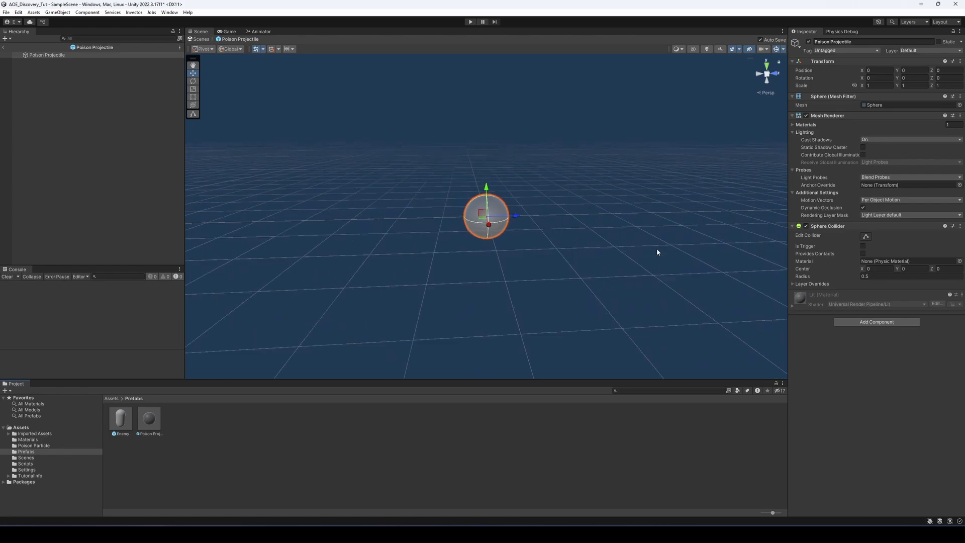
middle_click_drag(655, 252, 573, 261)
right_click_drag(572, 261, 512, 250)
middle_click_drag(512, 251, 501, 225)
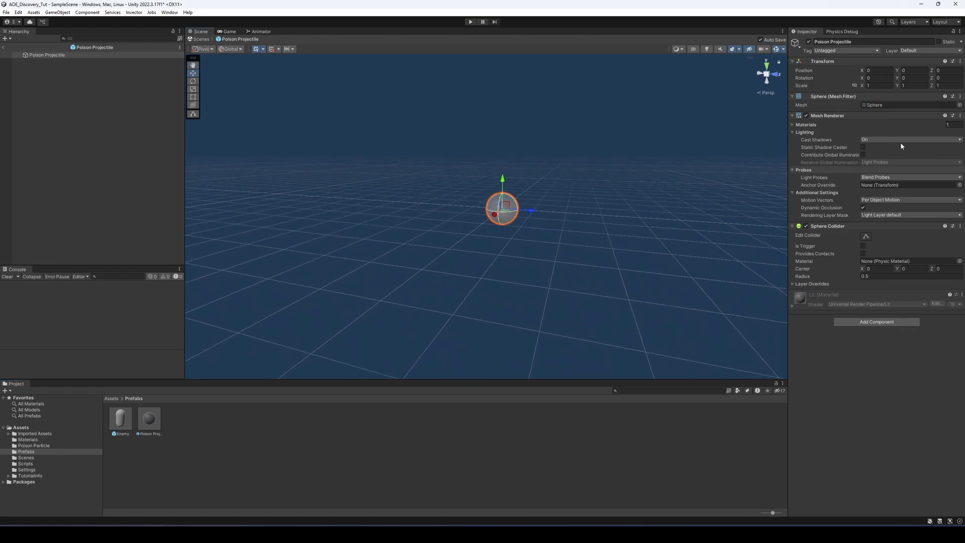
left_click(876, 86)
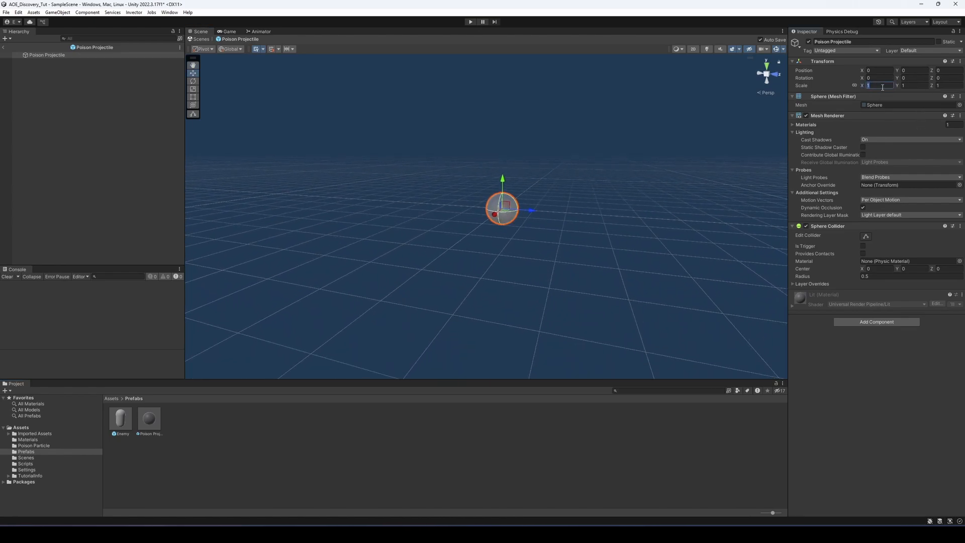
type("0.2")
key("Return")
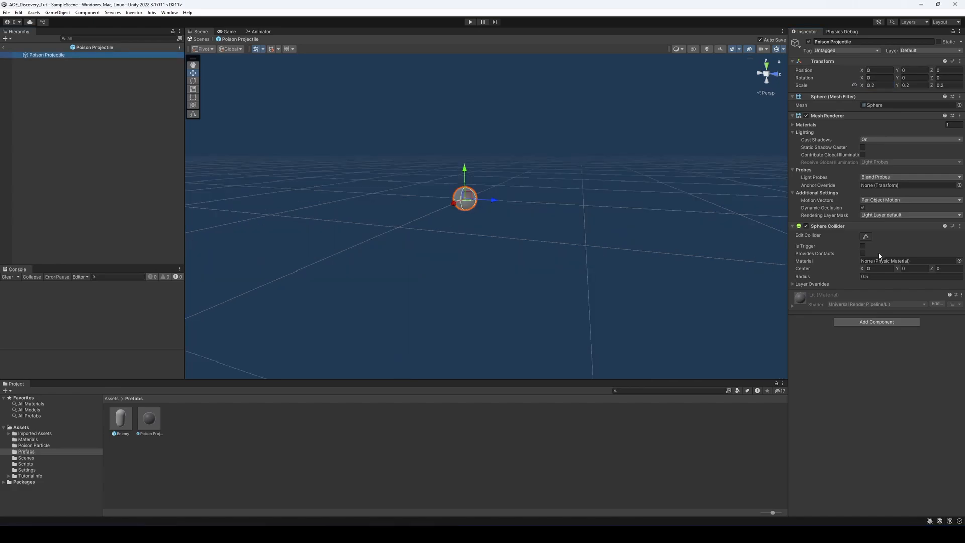
Make the projectile's Sphere Collider a trigger and add the AOE Projectile script to the prefab
left_click(863, 246)
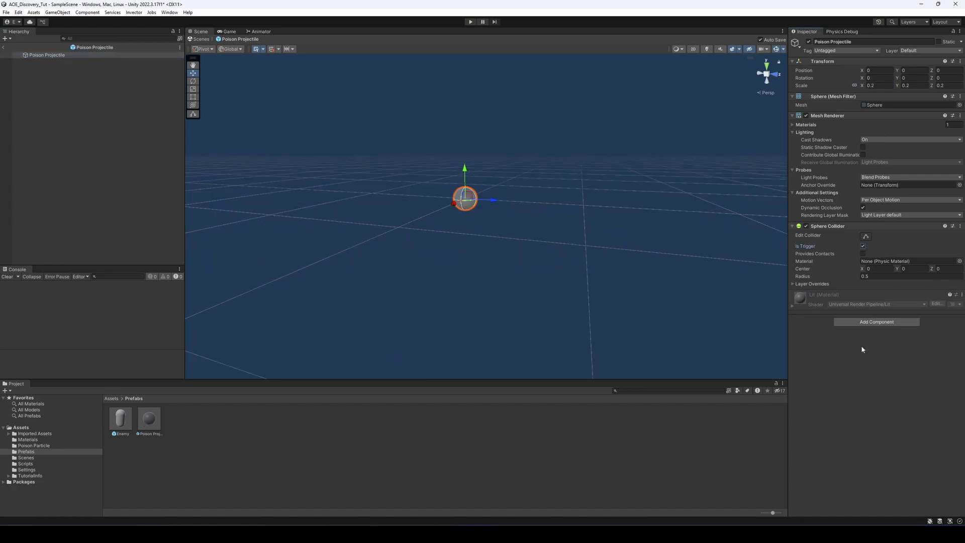
left_click(864, 322)
type("pro")
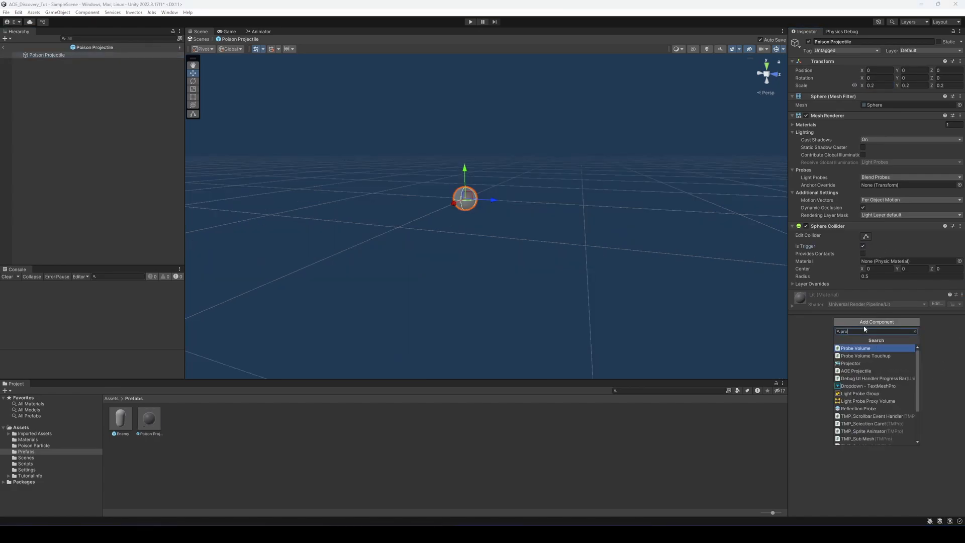
type("j")
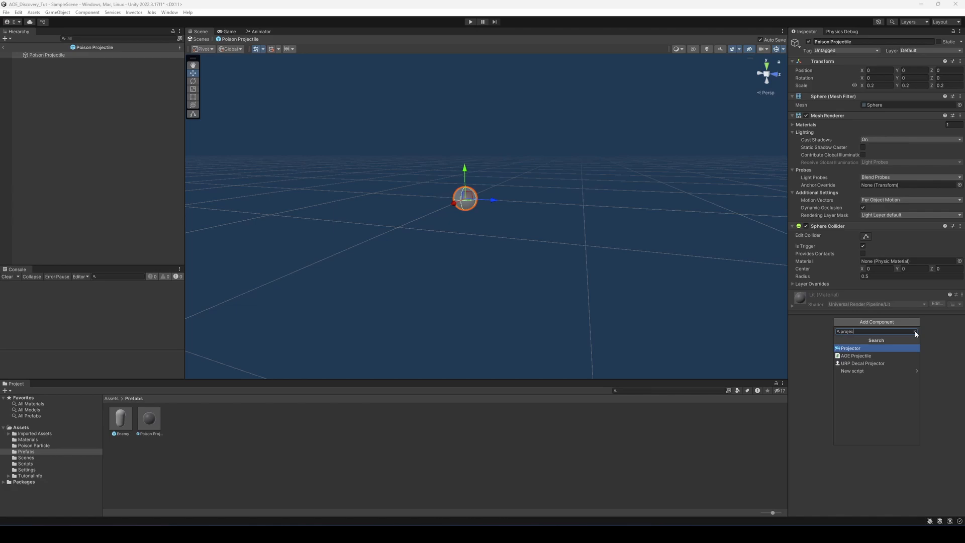
type("ec")
left_click(856, 356)
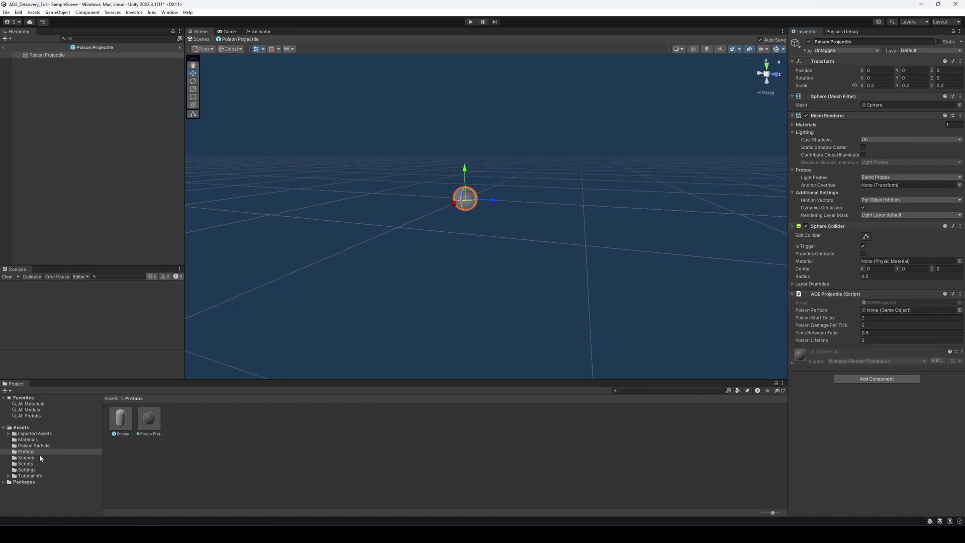
Create a new material named Poison Green in the Materials folder
left_click(32, 440)
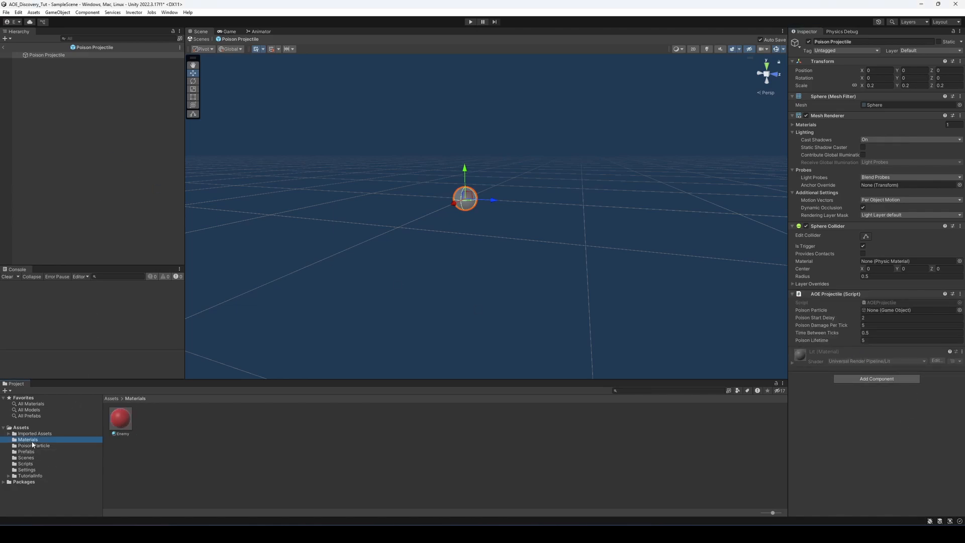
right_click(145, 426)
mouse_move(186, 218)
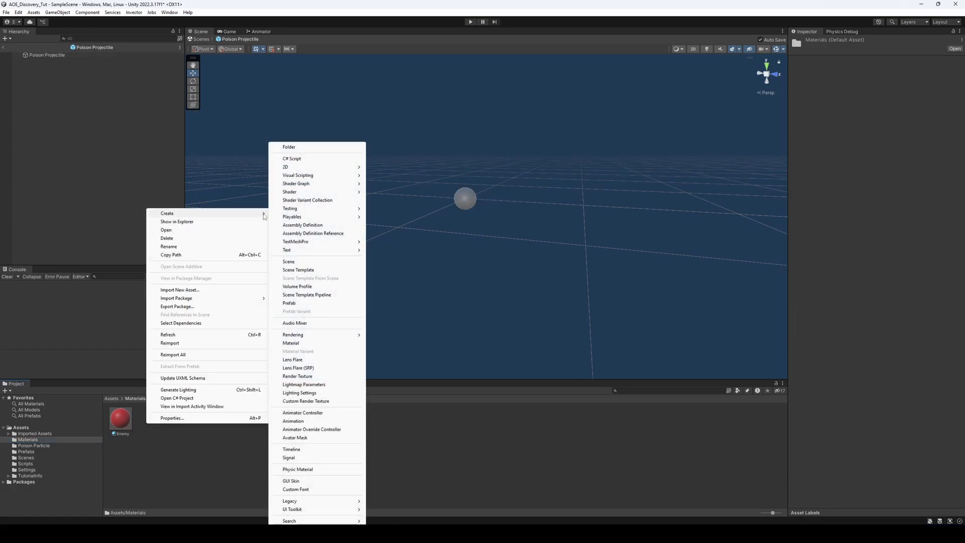
left_click(312, 344)
type("Po")
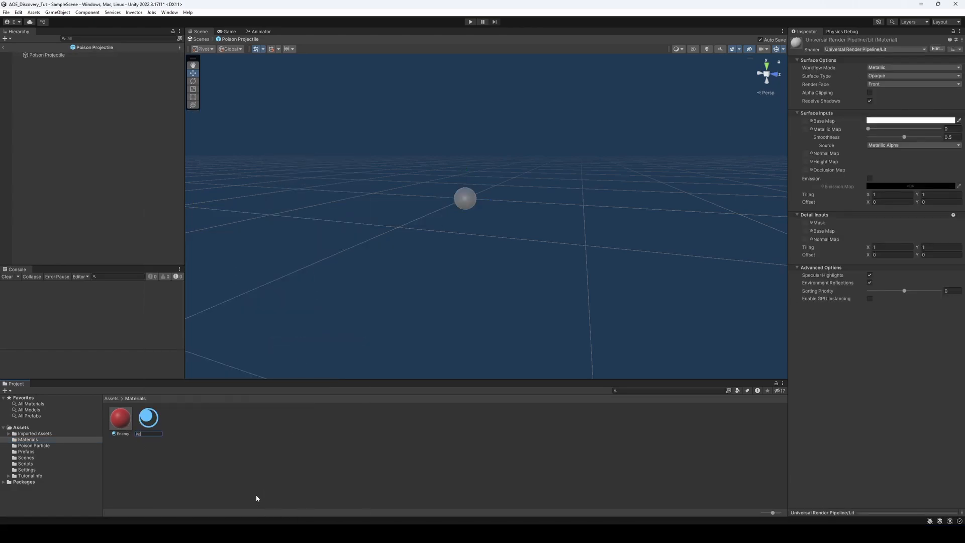
type("ison Green")
key("Return")
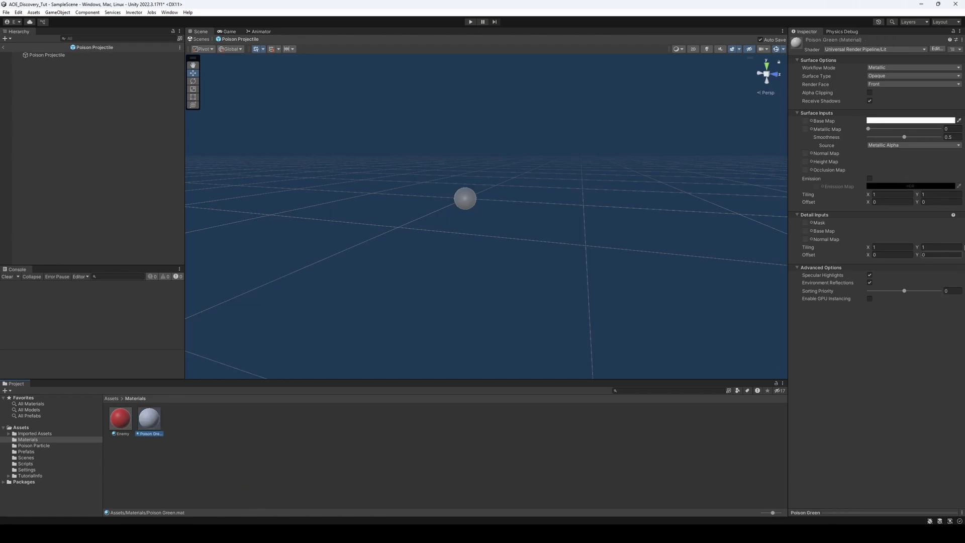
Set Poison Green's base colour to bright green, apply it to the projectile sphere, and return to the main scene
left_click(925, 121)
left_click(902, 148)
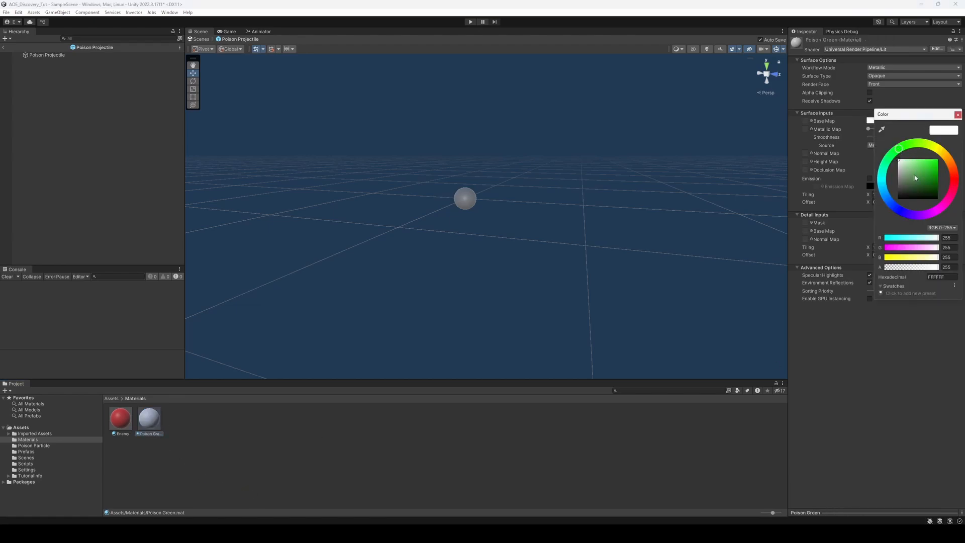
left_click_drag(915, 176, 917, 156)
left_click(362, 425)
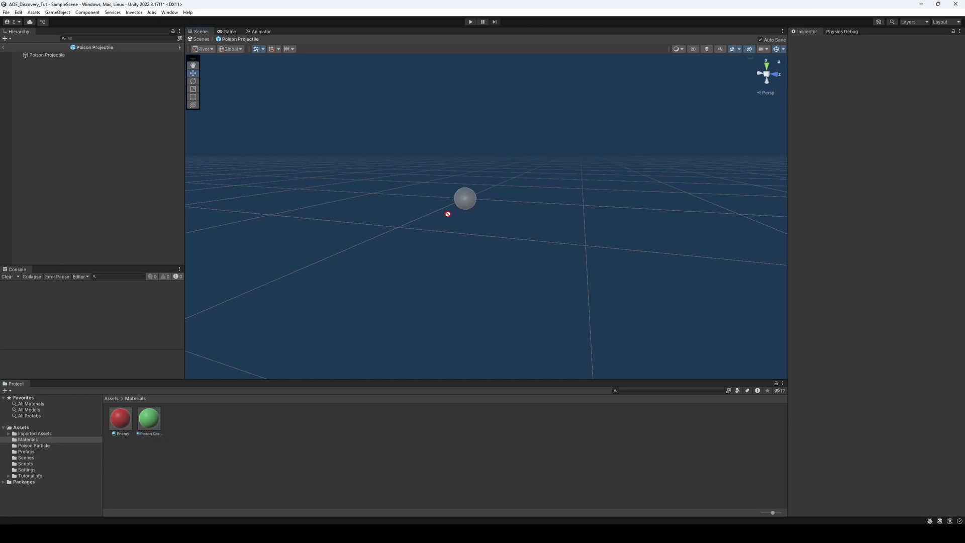
left_click_drag(447, 214, 461, 203)
left_click(3, 47)
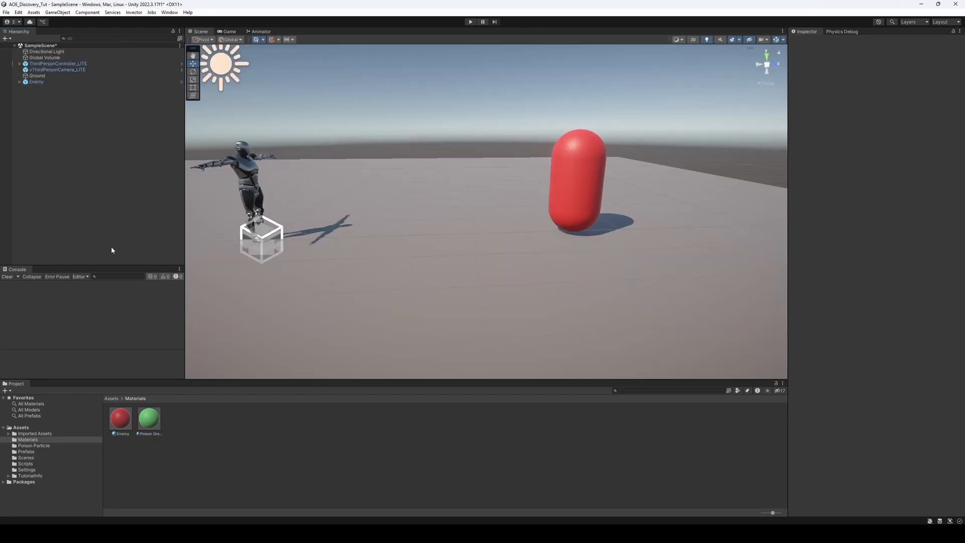
Reopen the Poison Projectile prefab from the Prefabs folder and add a Trail Renderer component to it
left_click(61, 452)
double_click(150, 424)
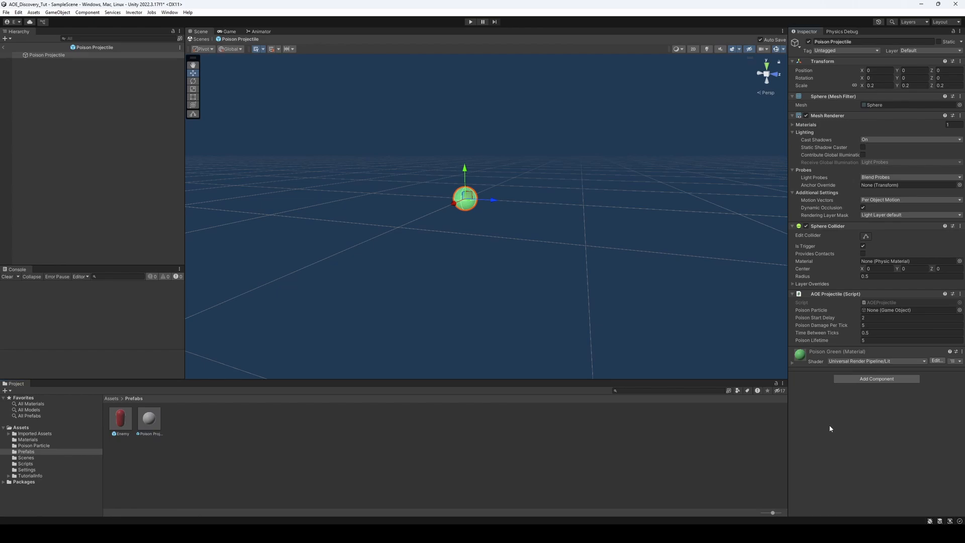
left_click(864, 380)
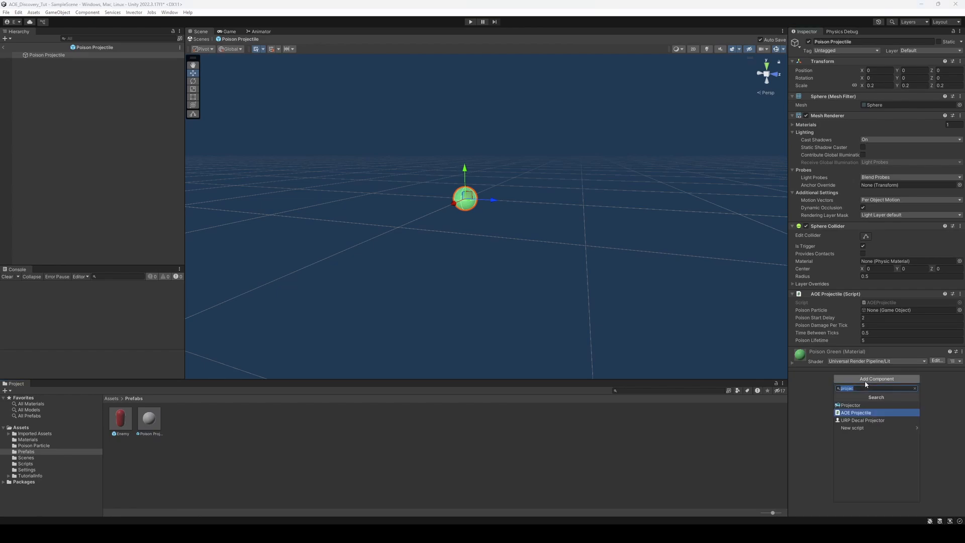
type("rra")
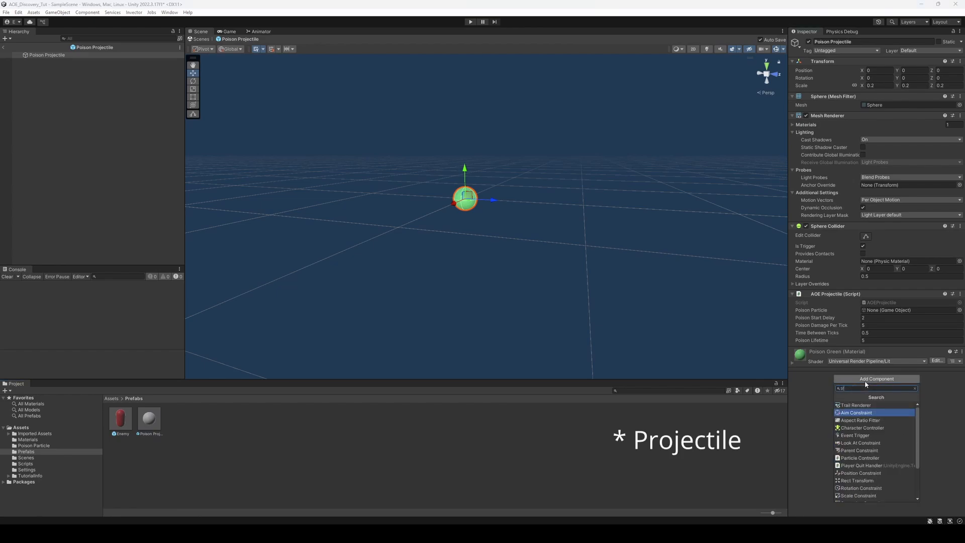
left_click(857, 404)
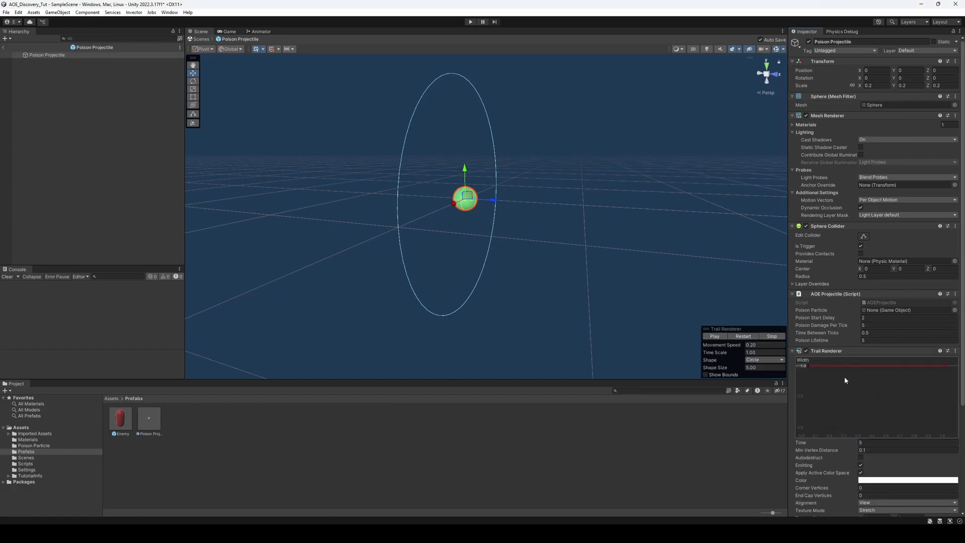
Shape the trail's width curve to taper from about 0.4 down to 0, and set the trail time to 0.2
double_click(885, 365)
left_click_drag(885, 365, 947, 439)
left_click_drag(807, 365, 804, 407)
scroll(831, 468, "down", 2)
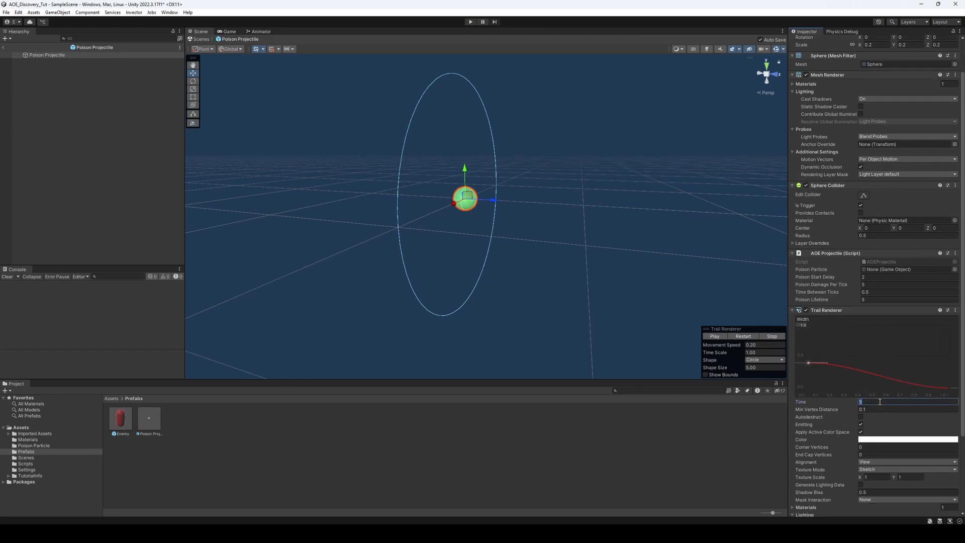
type("0.2")
Apply the green fading preset to the trail's colour gradient and remove its intermediate colour and alpha keys
scroll(829, 449, "down", 3)
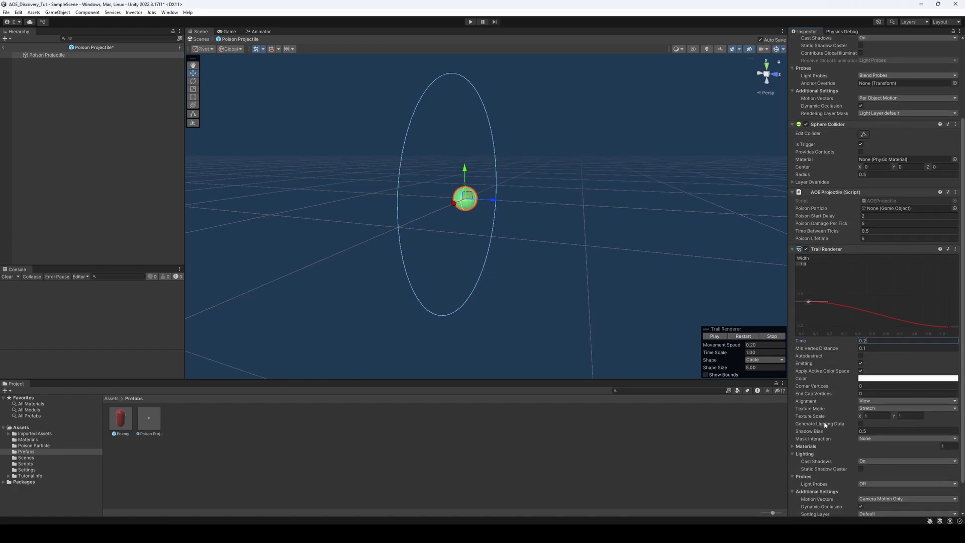
scroll(825, 421, "down", 2)
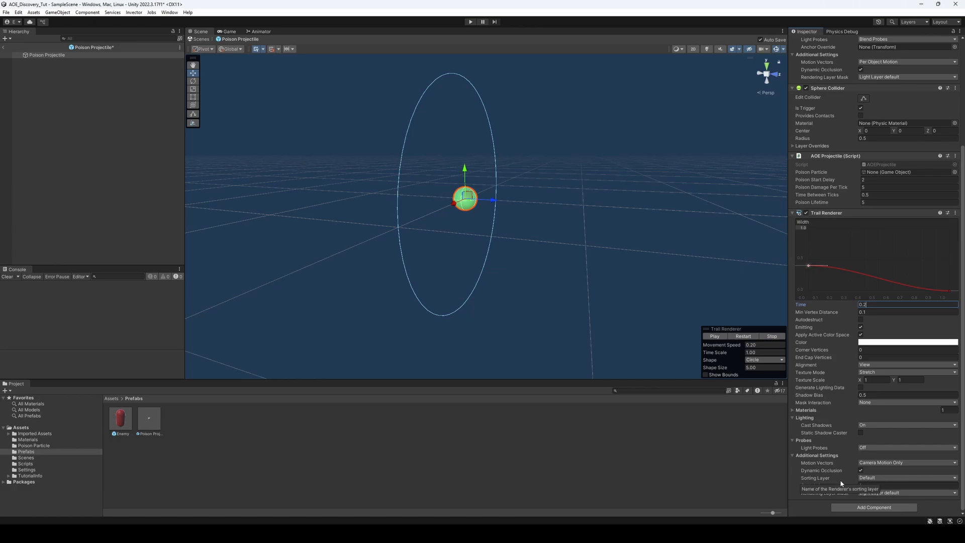
left_click(893, 343)
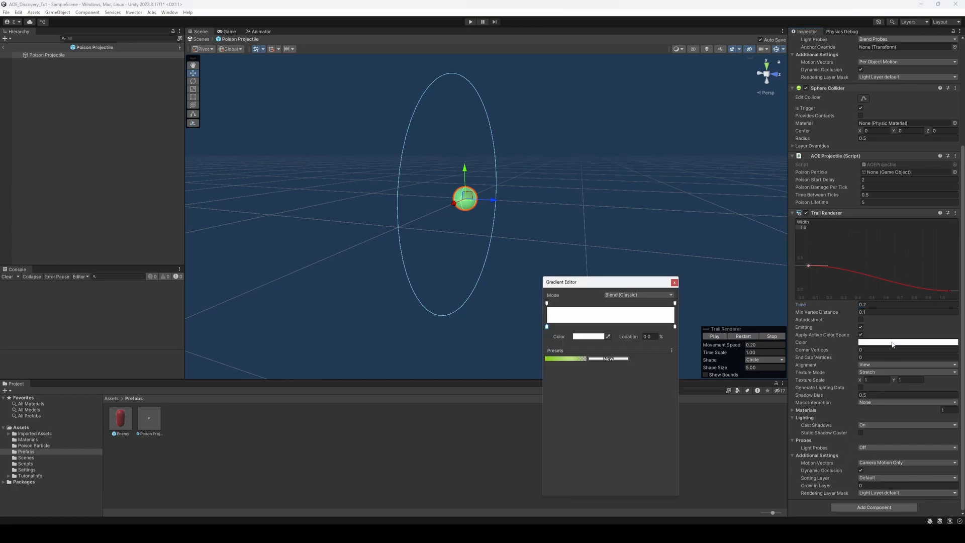
left_click(570, 360)
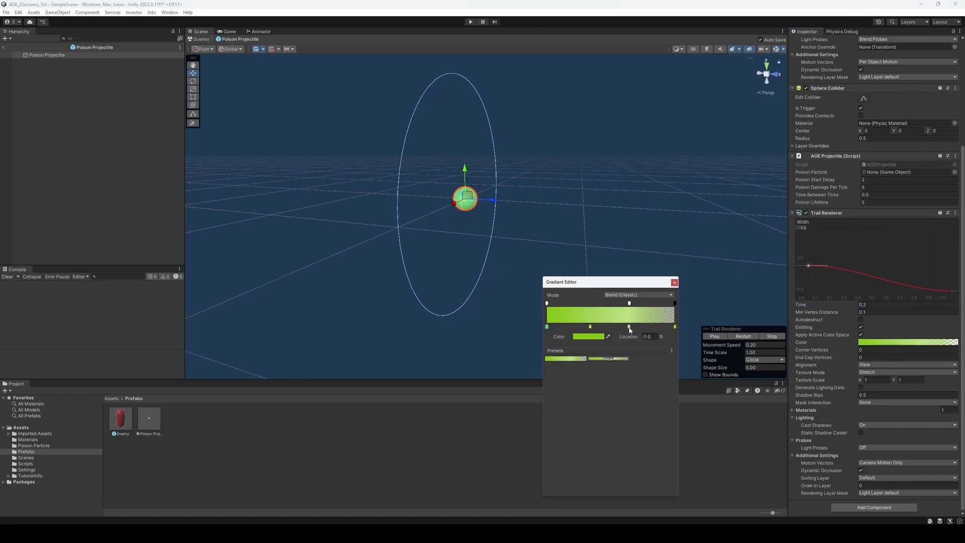
left_click_drag(628, 327, 610, 420)
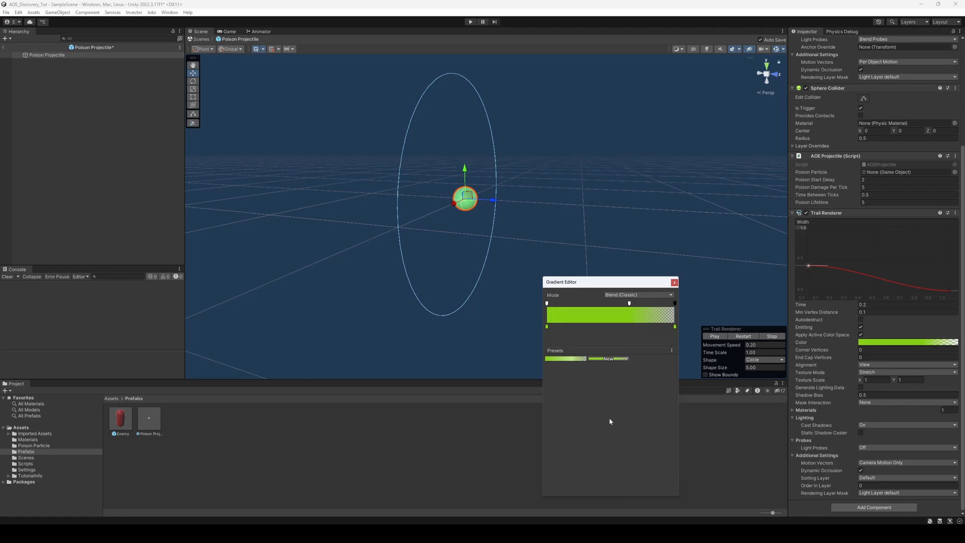
left_click_drag(630, 304, 688, 288)
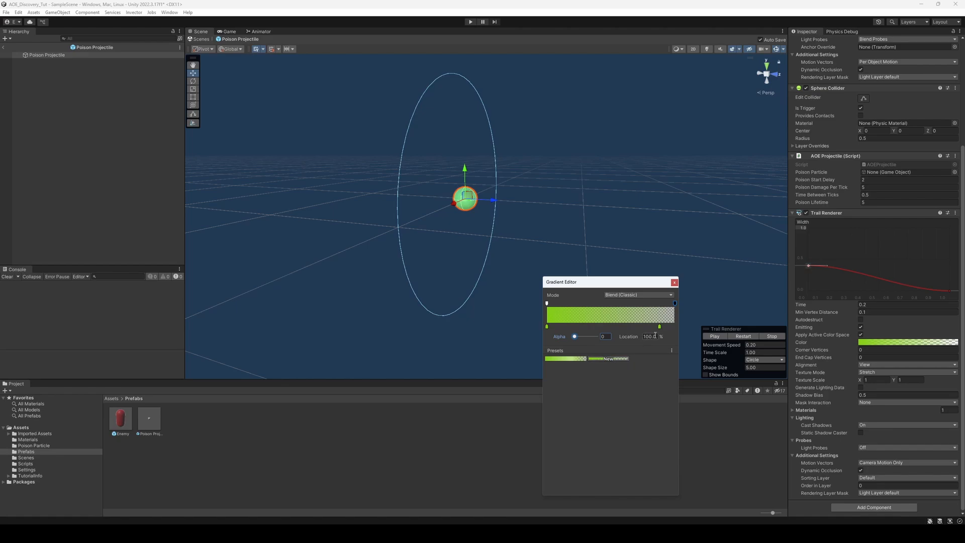
Change the trail gradient's end colour key to dark green 518700
left_click(659, 327)
left_click(588, 336)
left_click_drag(641, 390, 680, 395)
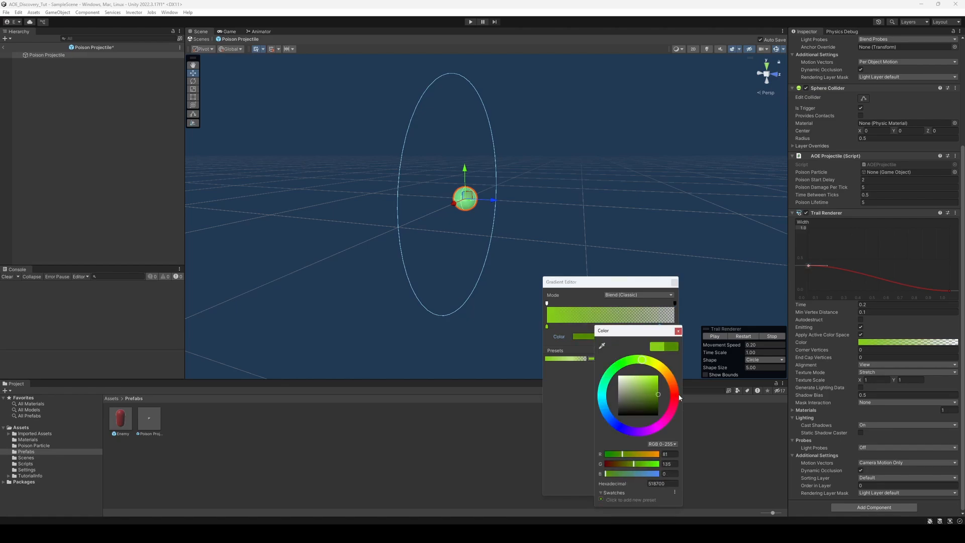
left_click(569, 387)
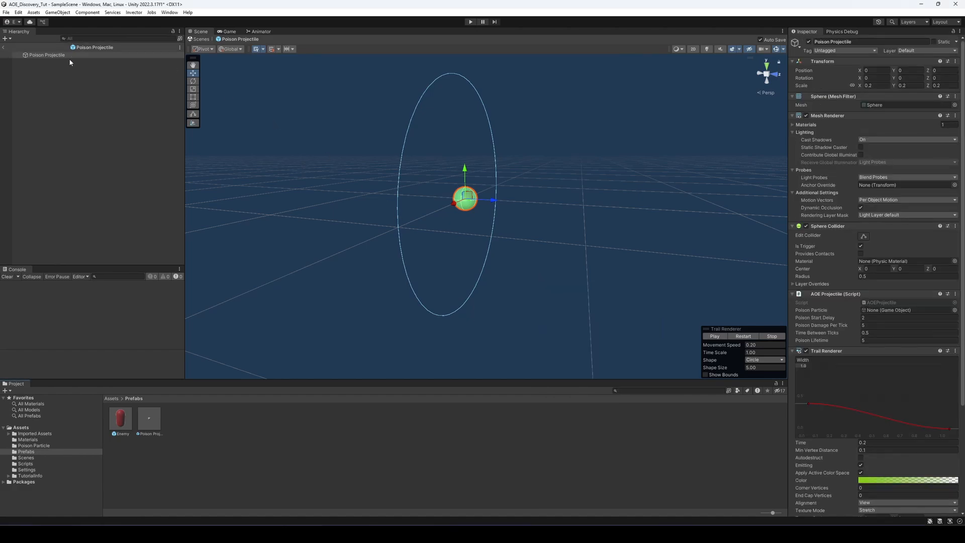
Move the projectile slightly along its Z axis to test how the trail looks
scroll(398, 210, "up", 3)
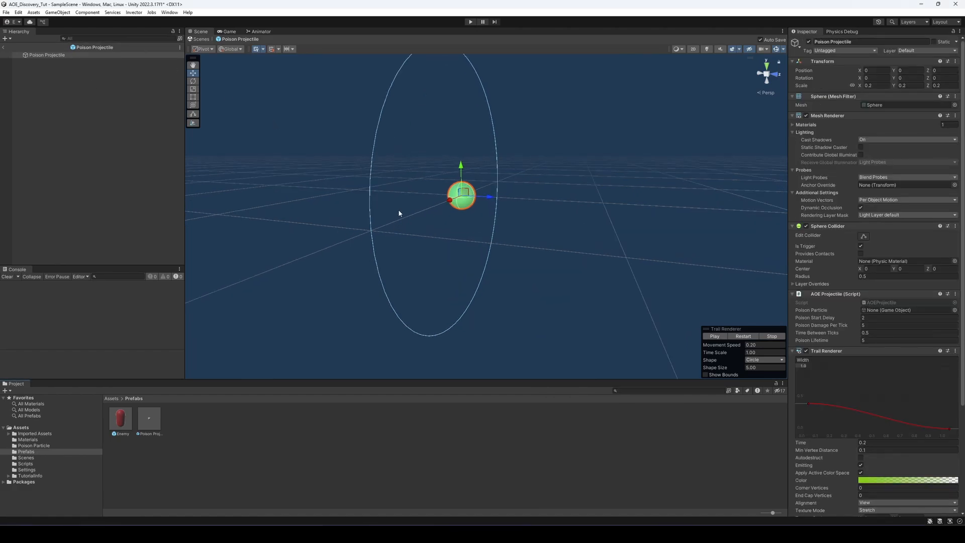
left_click(194, 89)
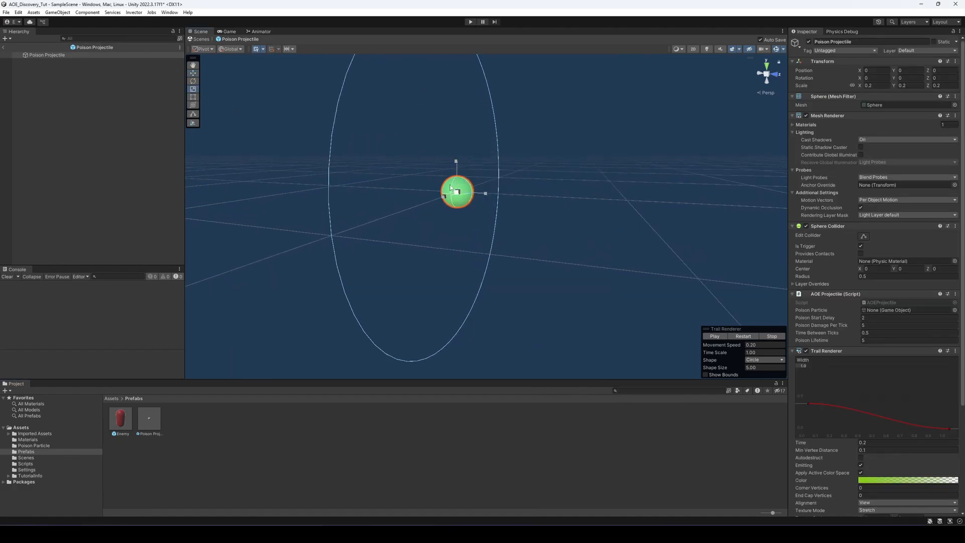
left_click(193, 74)
mouse_move(468, 191)
left_mouse_down()
mouse_move(452, 216)
mouse_move(365, 188)
mouse_move(481, 195)
left_mouse_up()
Assign the ParticlesUnlit material to the Trail Renderer and move the projectile around to preview the trail
scroll(822, 449, "down", 5)
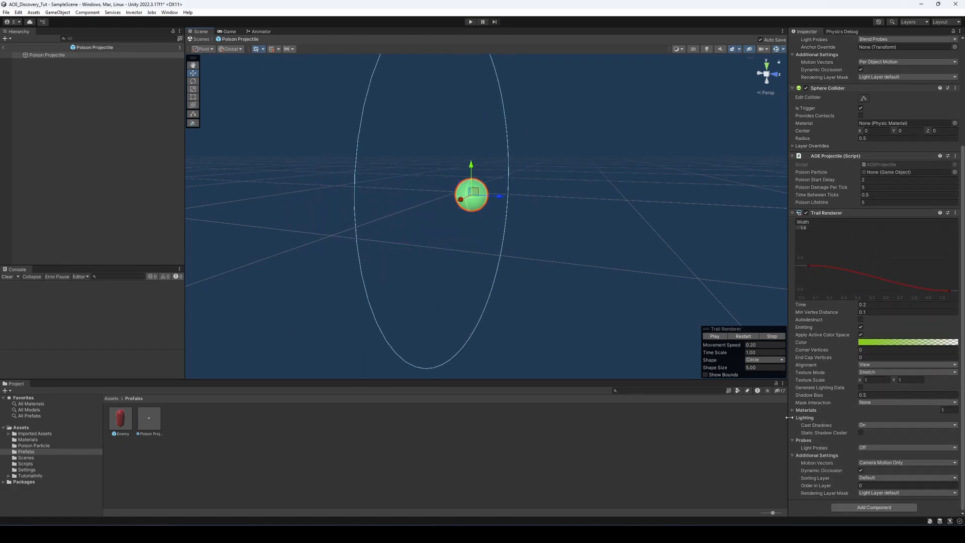
left_click(804, 410)
scroll(816, 405, "down", 1)
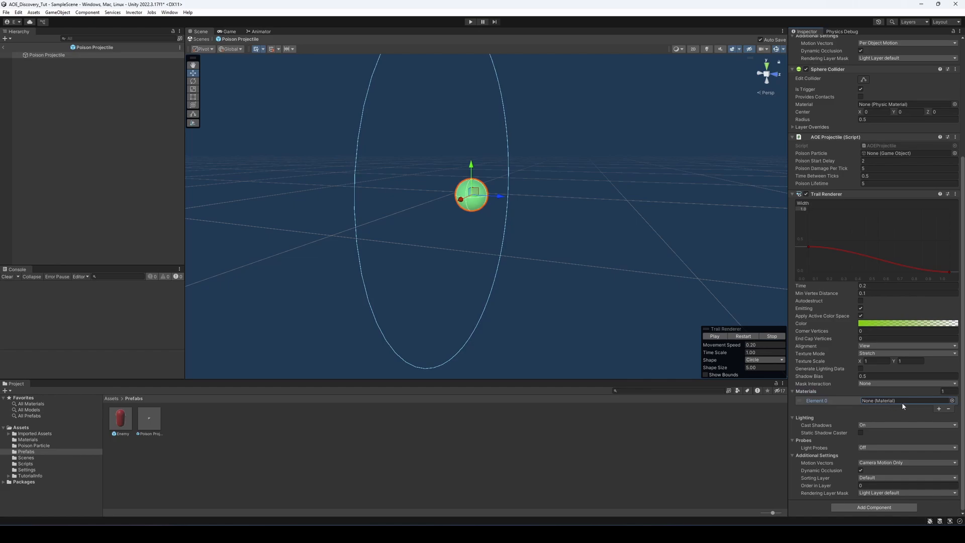
left_click(952, 401)
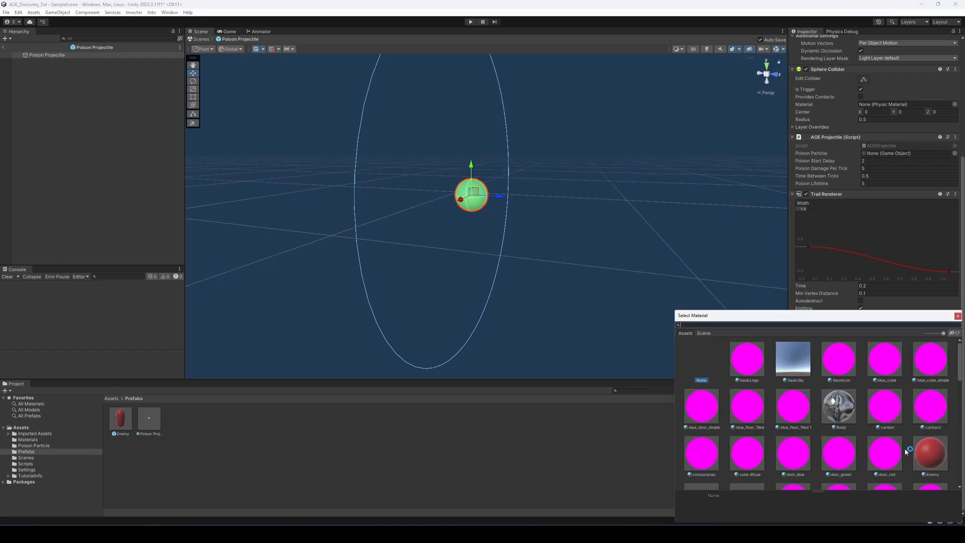
type("parti")
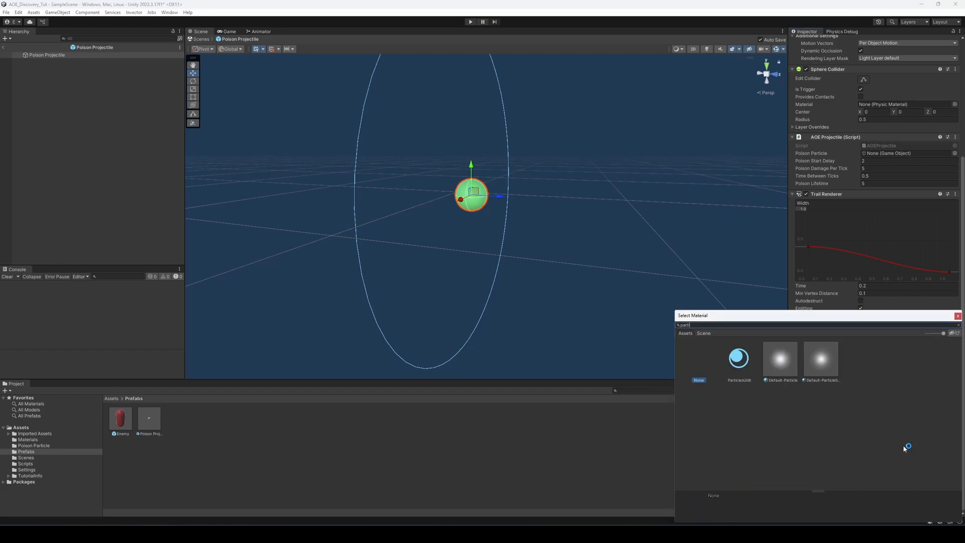
left_click(742, 354)
left_click(957, 315)
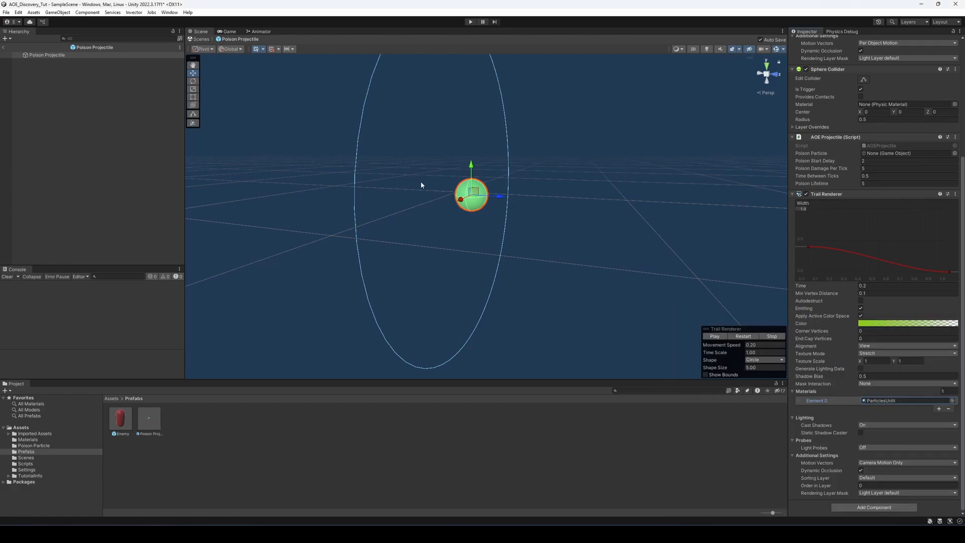
left_click_drag(463, 203, 435, 159)
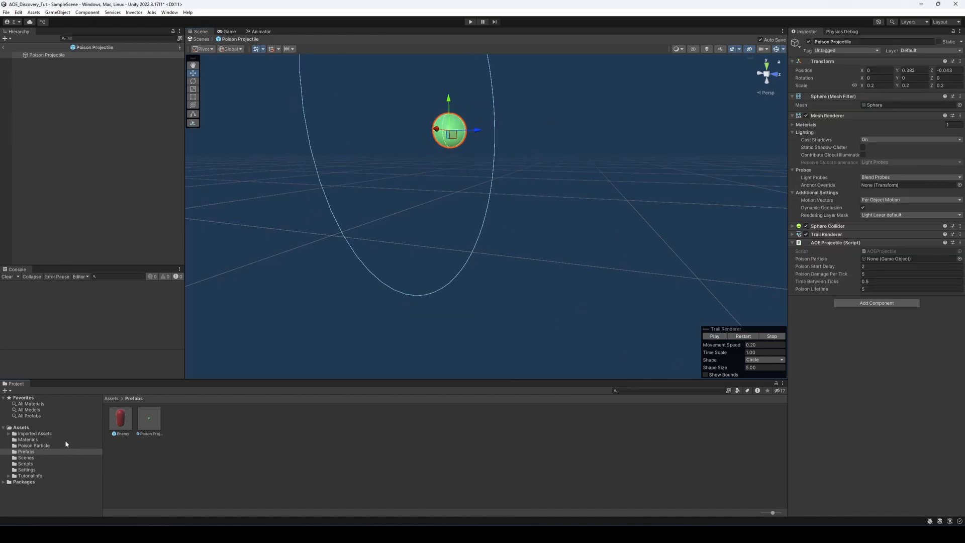
Assign the poisonParticle prefab to the AOE Projectile script's Poison Particle reference and return to the main scene
left_click(35, 445)
left_click_drag(165, 421, 900, 259)
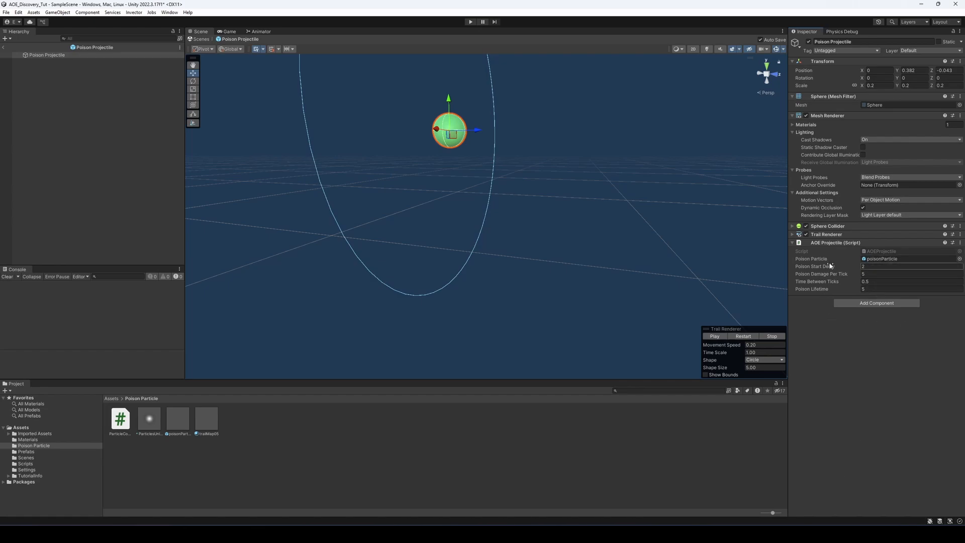
left_click(3, 47)
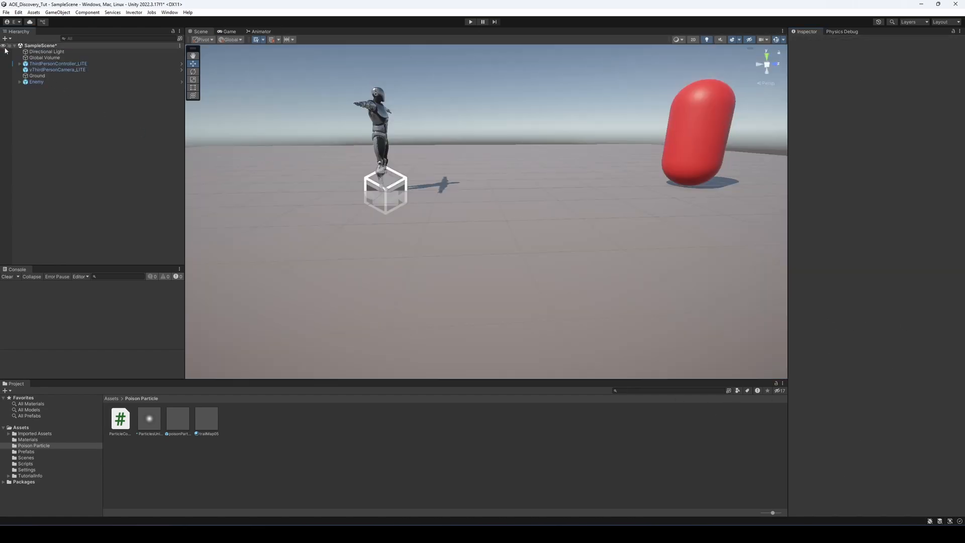
Assign the Poison Projectile prefab to the Poison Projectile reference of the Enemy prefab's AOE Enemy script
scroll(347, 290, "down", 3)
middle_click_drag(445, 190, 377, 220)
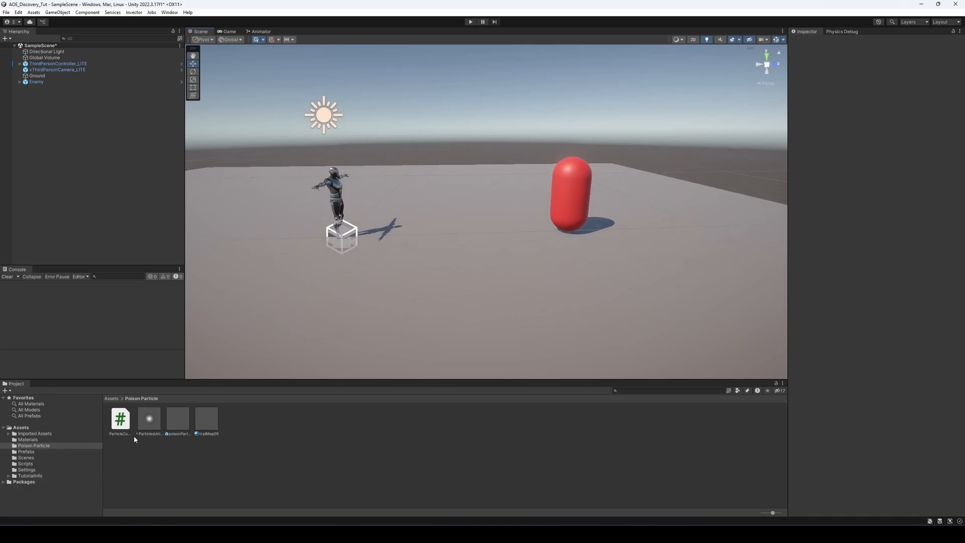
left_click(26, 451)
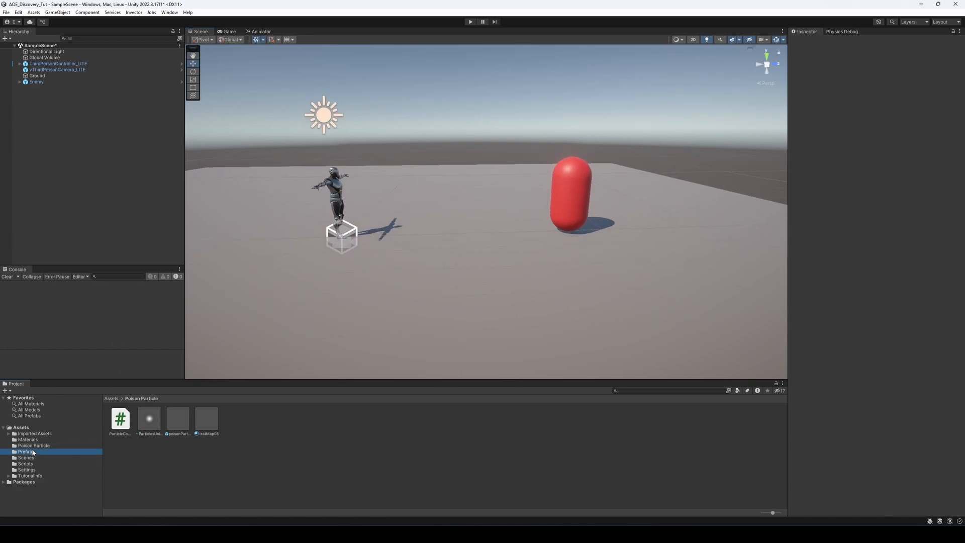
left_click(120, 419)
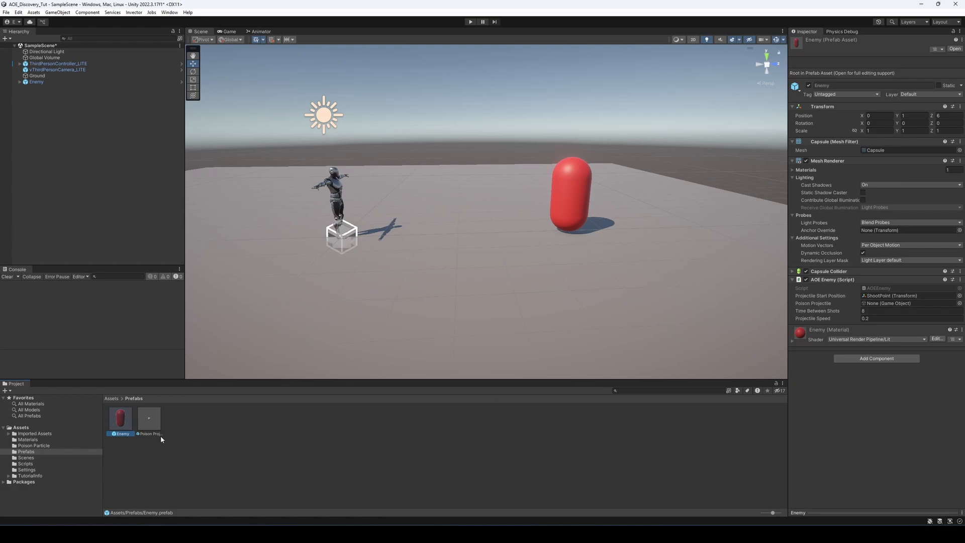
left_click_drag(149, 418, 895, 305)
Open the poisonParticle prefab and view its ParticleController script in Visual Studio Code
left_click(35, 446)
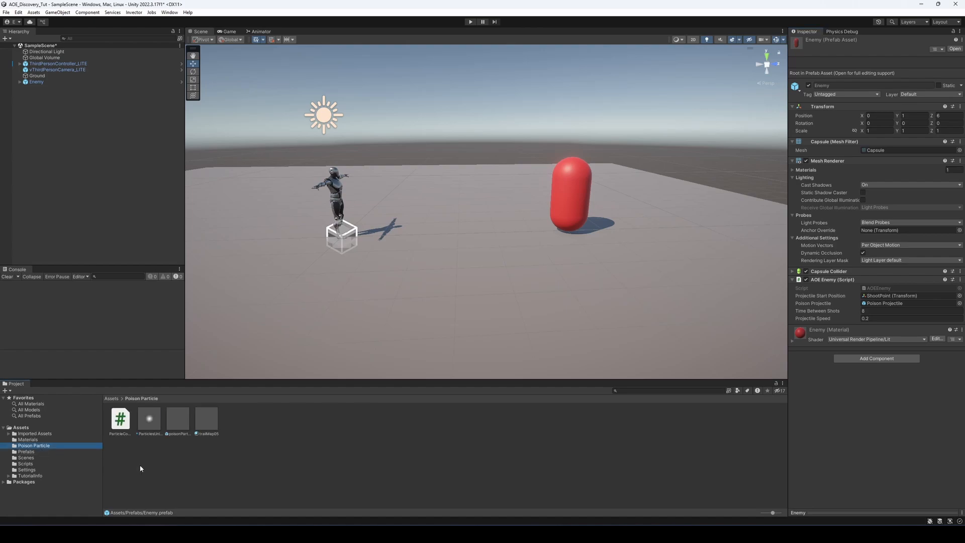
double_click(178, 419)
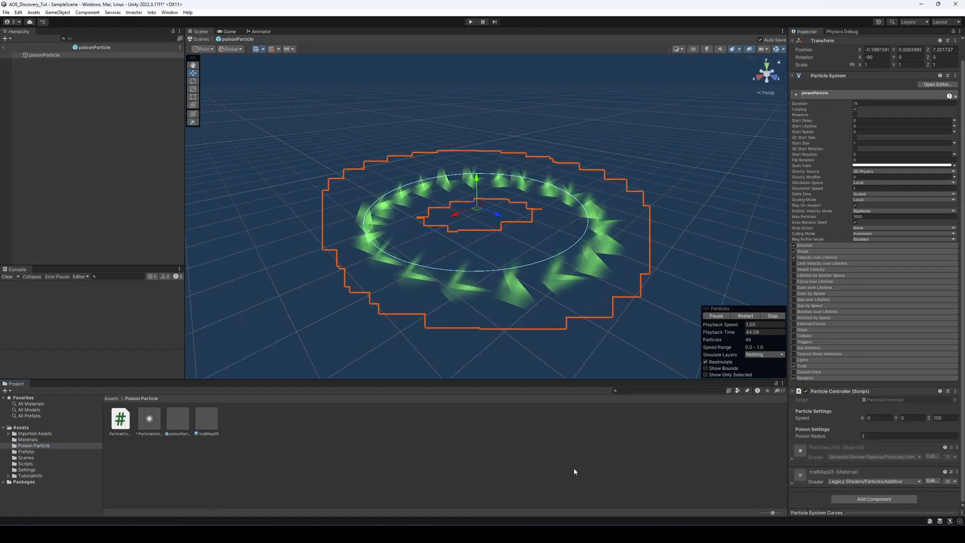
double_click(897, 401)
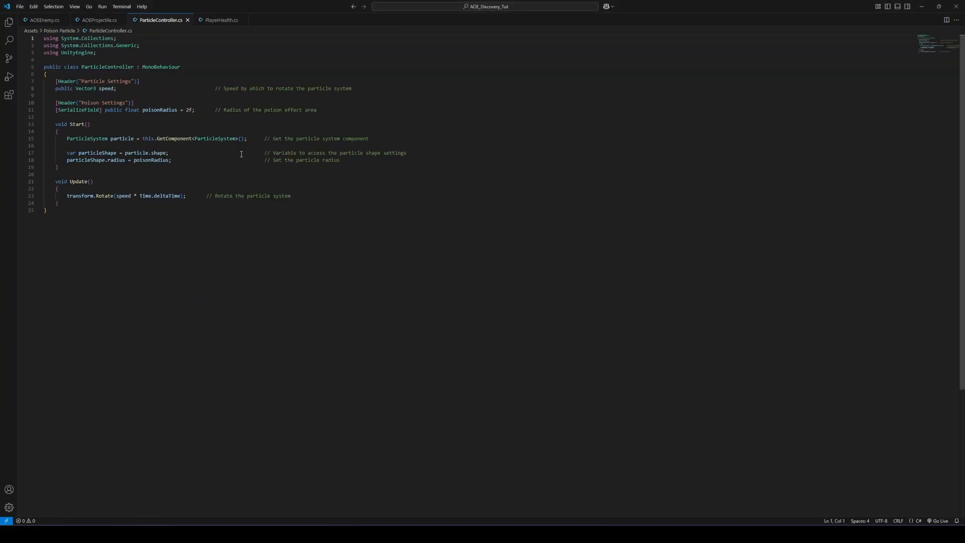
Examine the poisonRadius variable in ParticleController and its use in AOEProjectile's OverlapSphere call, then return to Unity
left_click(345, 107)
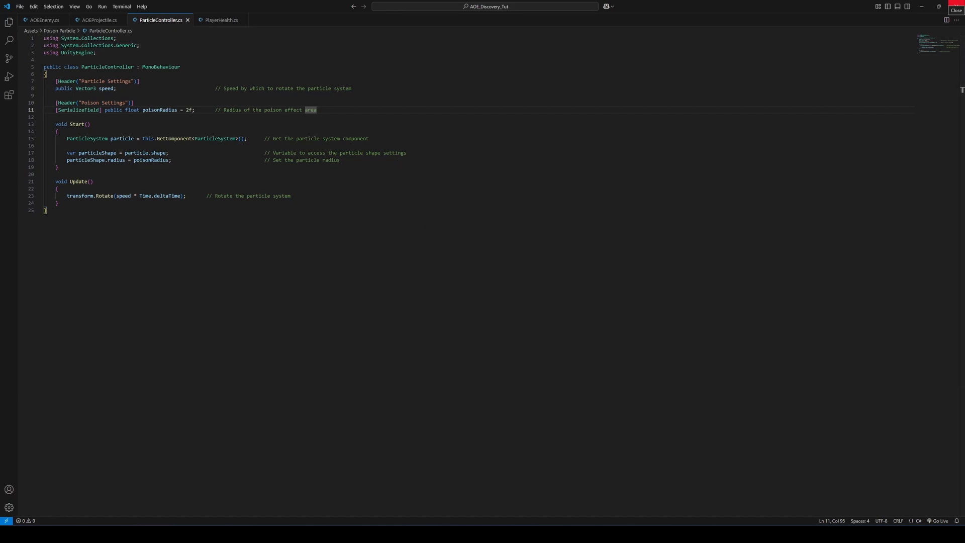
left_click(99, 21)
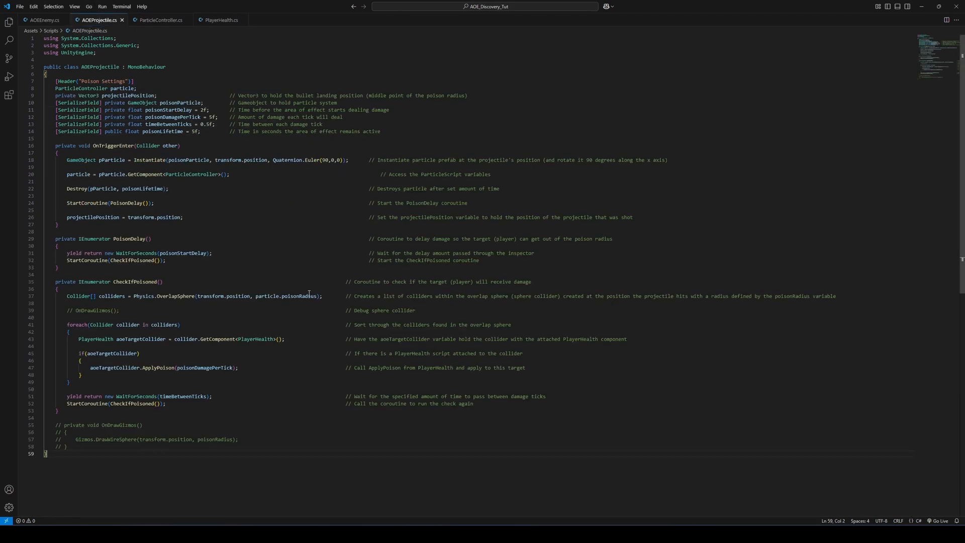
left_click_drag(256, 296, 317, 297)
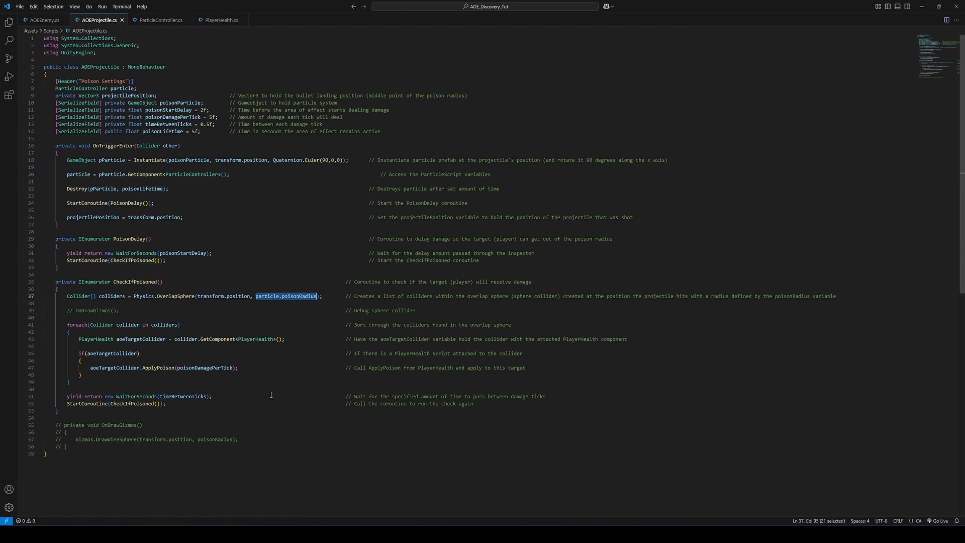
left_click(921, 6)
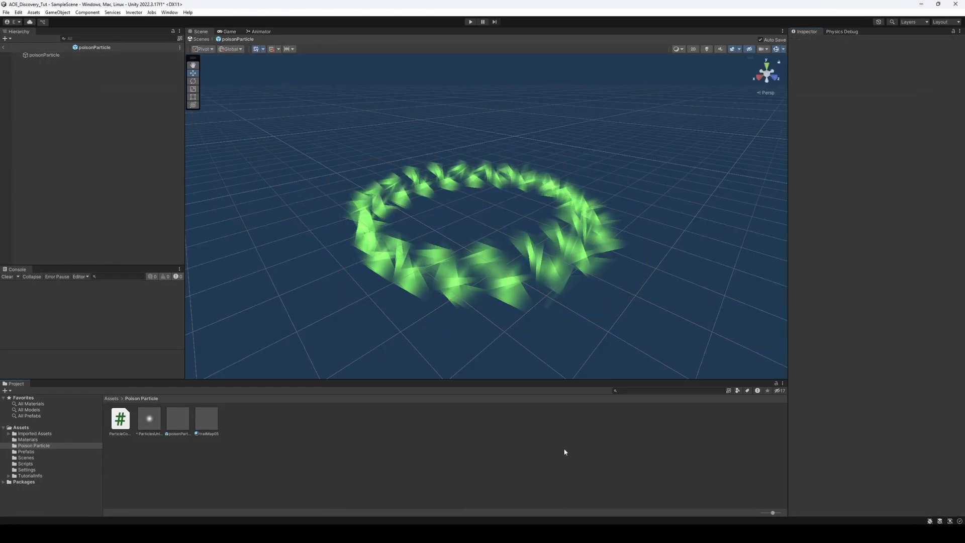
Return to SampleScene, select ThirdPersonController_LITE to monitor its Player Health component, and start play mode
left_click(4, 48)
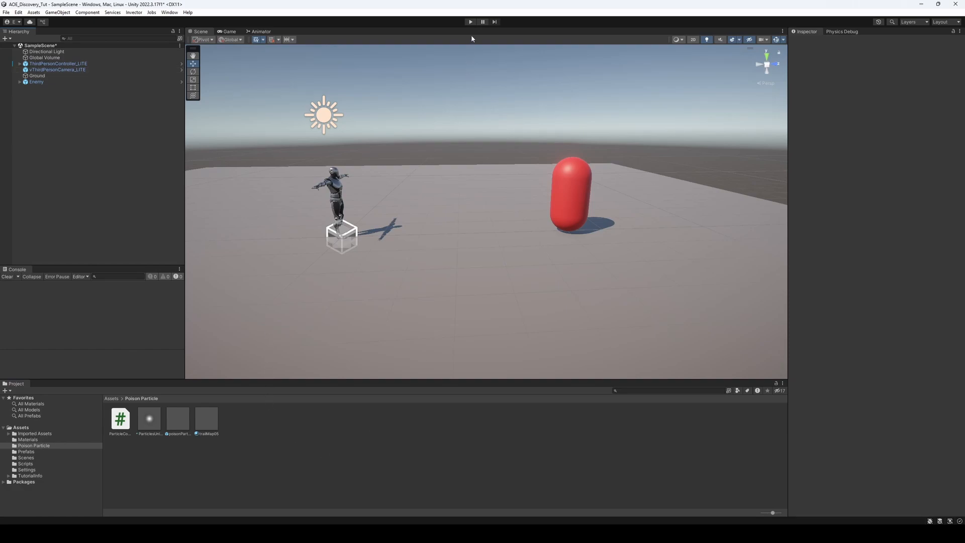
left_click(60, 64)
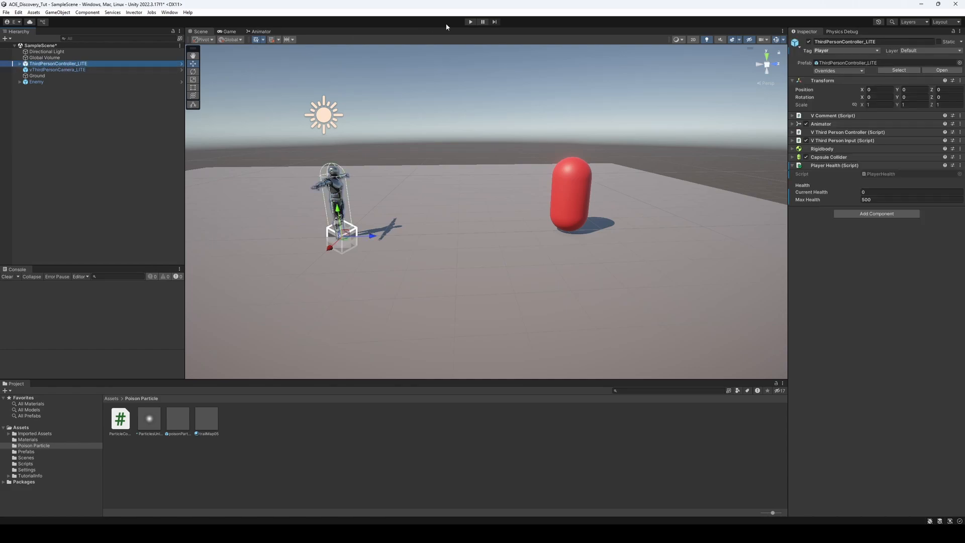
left_click(470, 23)
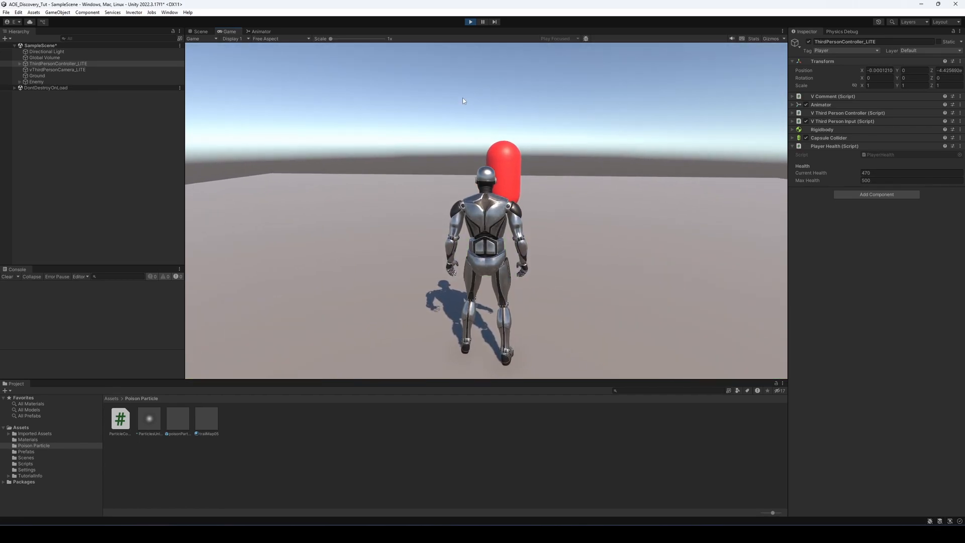
Walk the player around inside the poison area while checking its Current Health
key("a")
key("d")
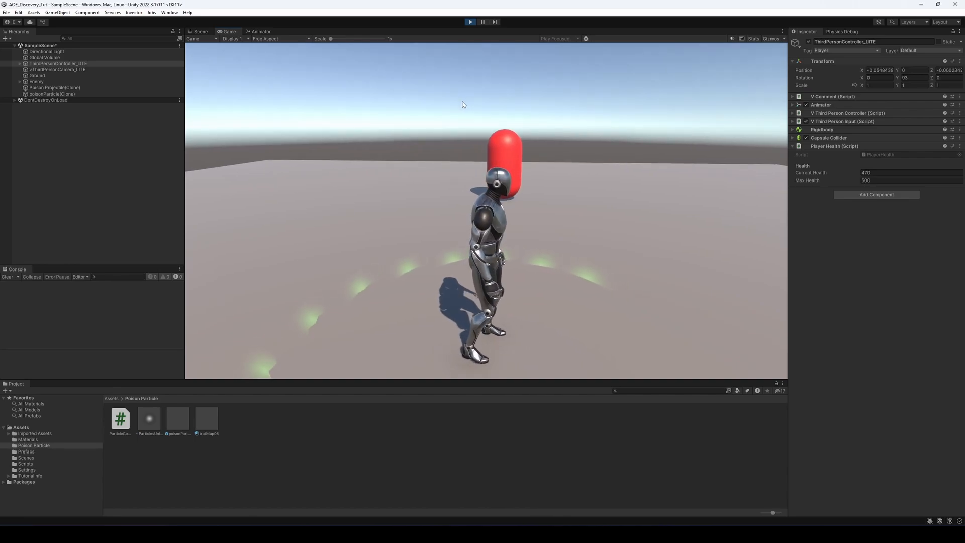
key("d")
key("s")
key("w")
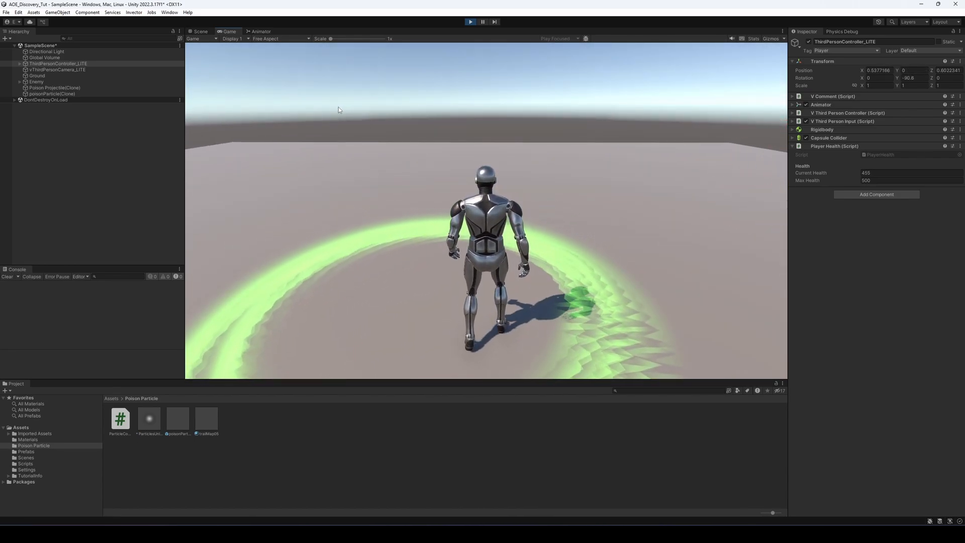
key("w")
key("s")
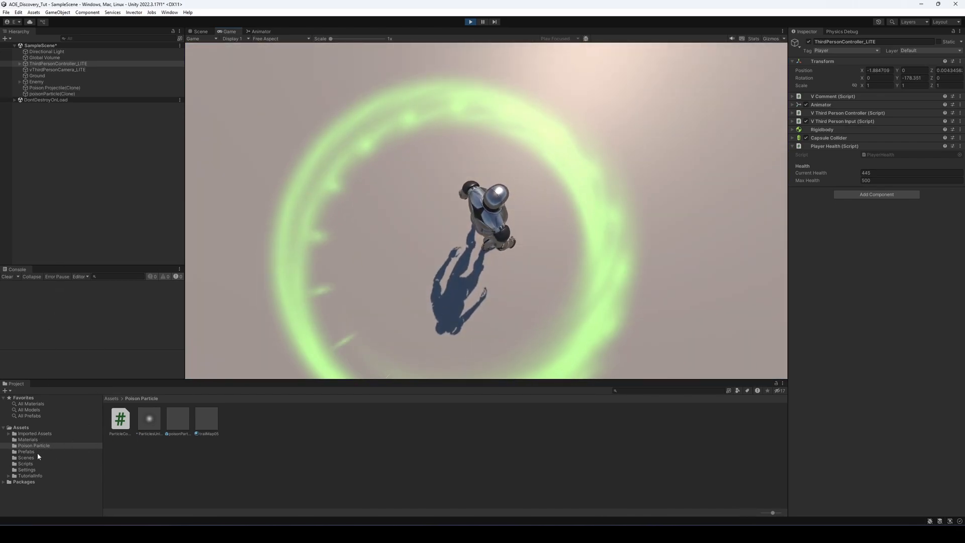
Set the Poison Radius of the poisonParticle prefab's Particle Controller script to 3
left_click(37, 452)
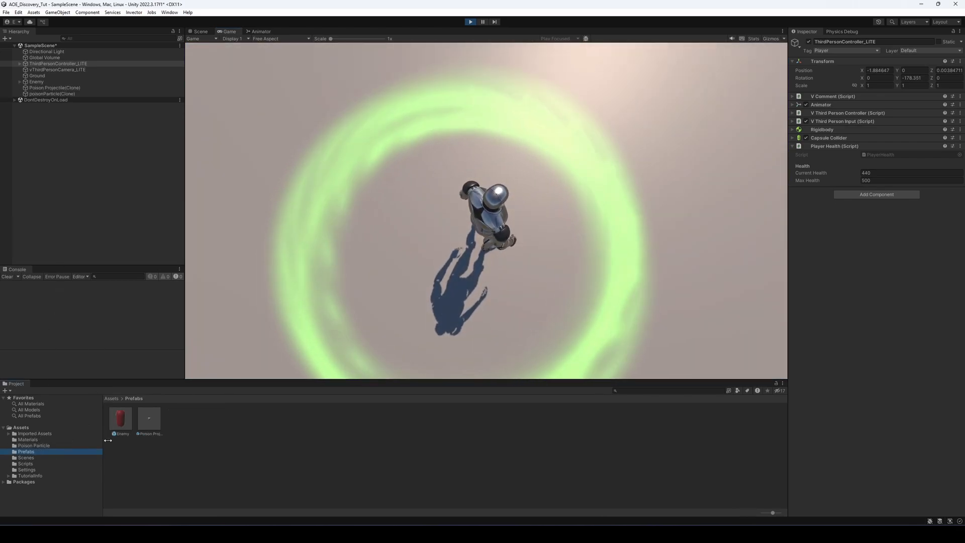
left_click(33, 446)
left_click(178, 420)
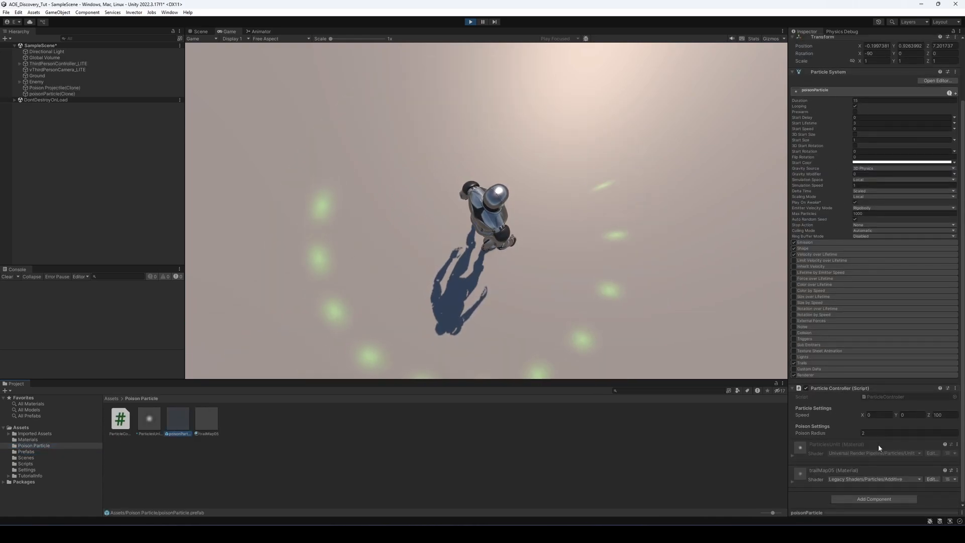
left_click(873, 434)
type("3")
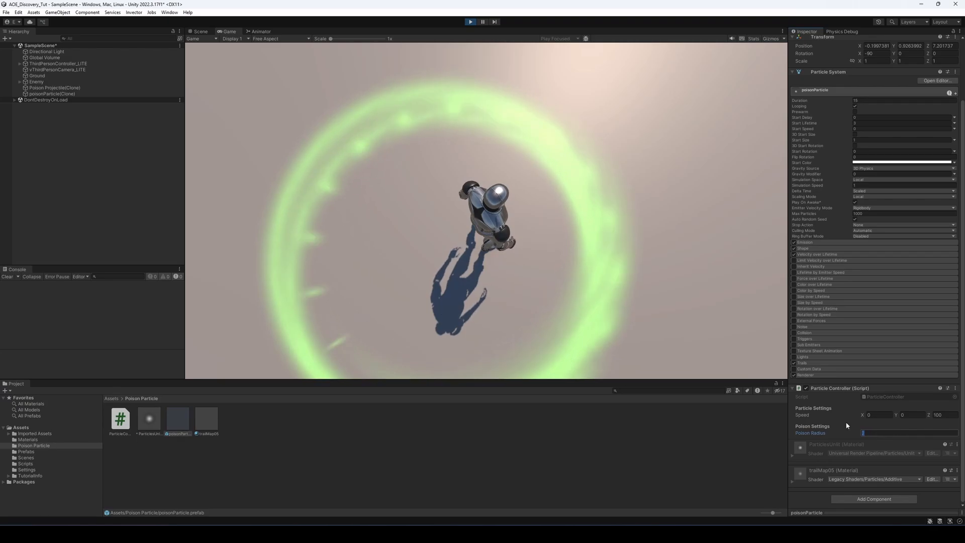
Run the player through the poison areas in the running game to compare their size with the new radius
left_click(577, 246)
key("s")
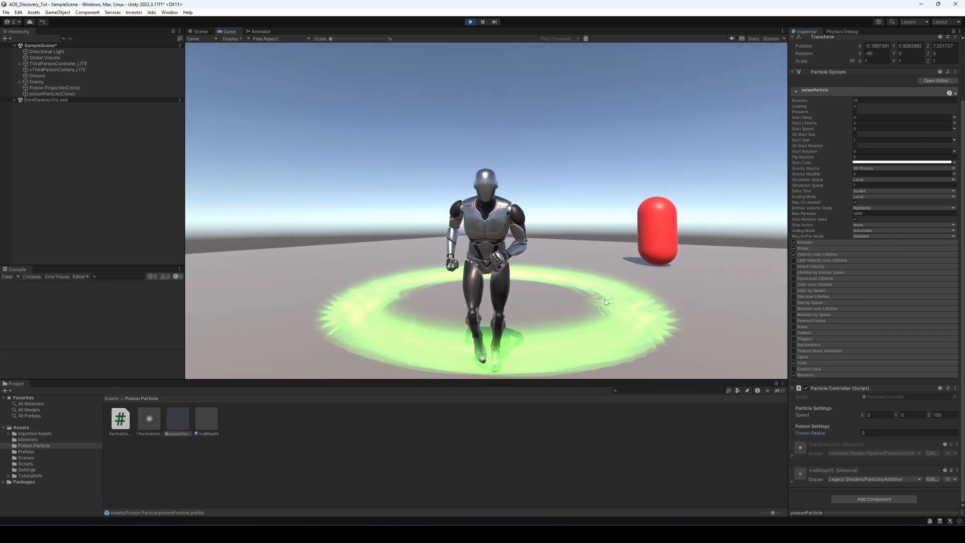
key("d")
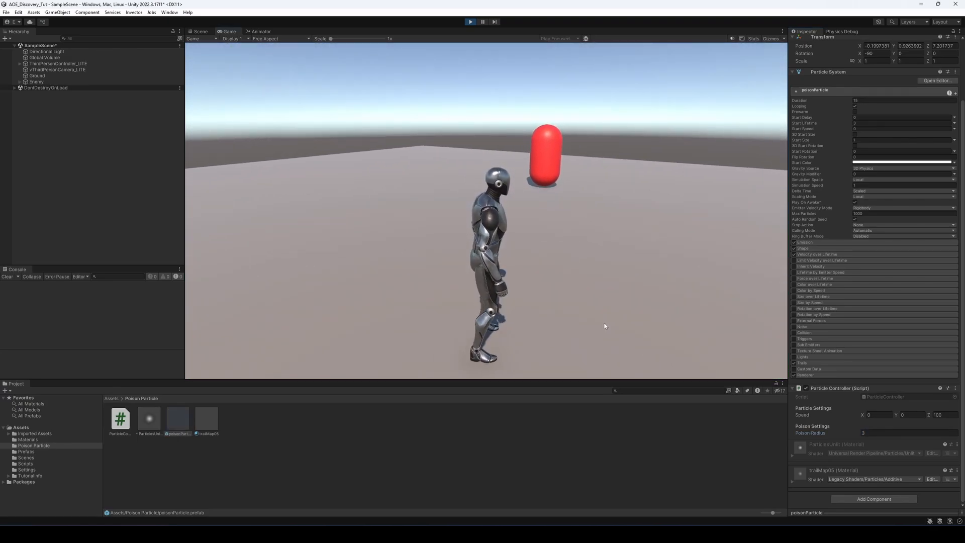
left_click(605, 326)
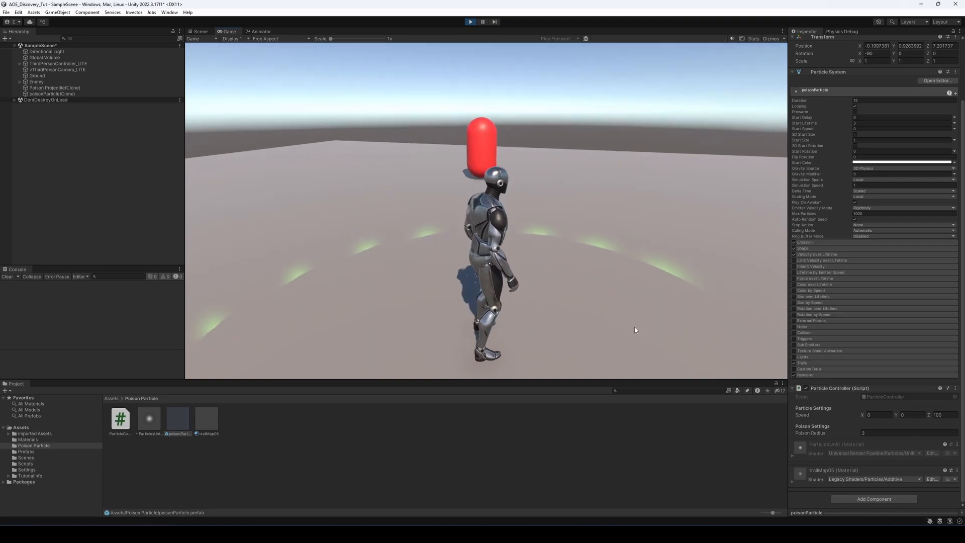
key("s")
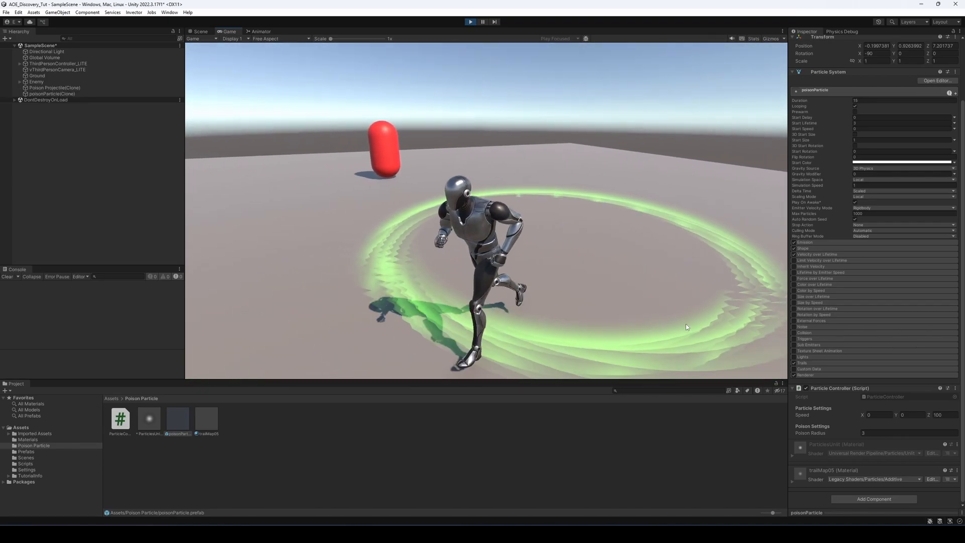
key("a")
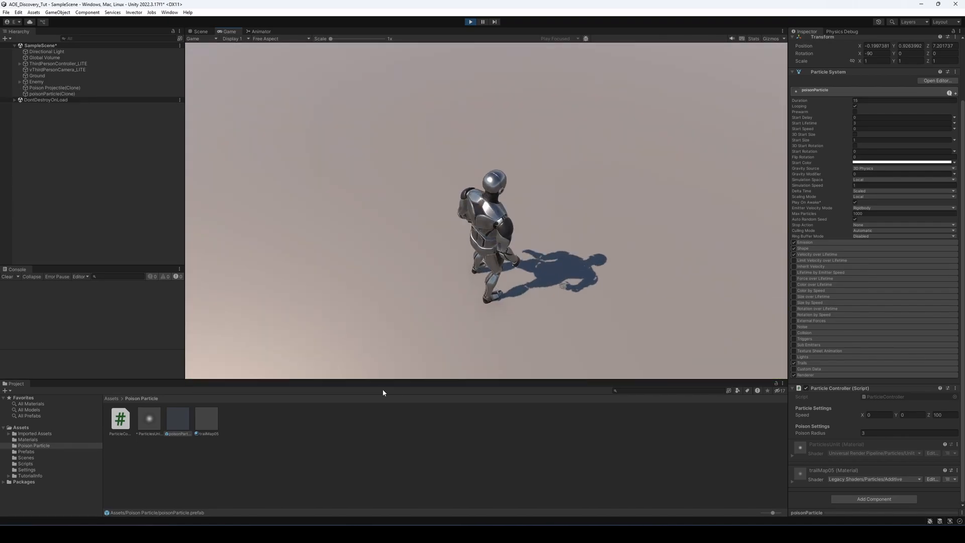
Set the poisonParticle prefab's Poison Radius to 2 and view the Enemy prefab's AOE Enemy script settings
left_click(893, 433)
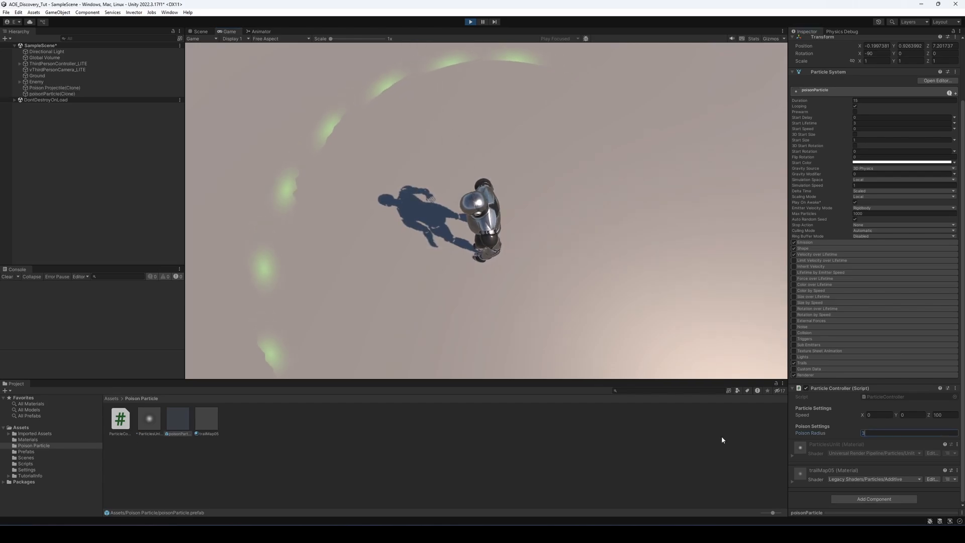
type("2")
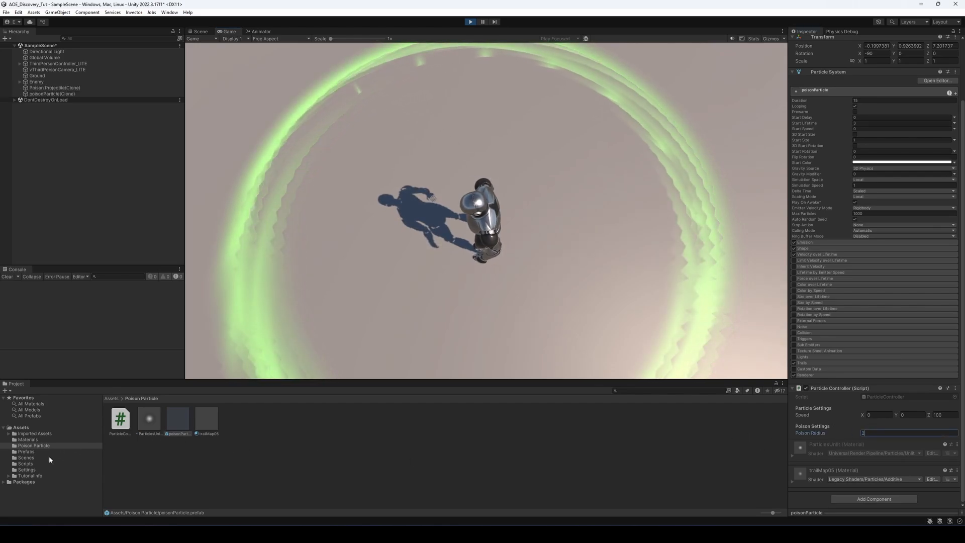
left_click(35, 451)
left_click(120, 418)
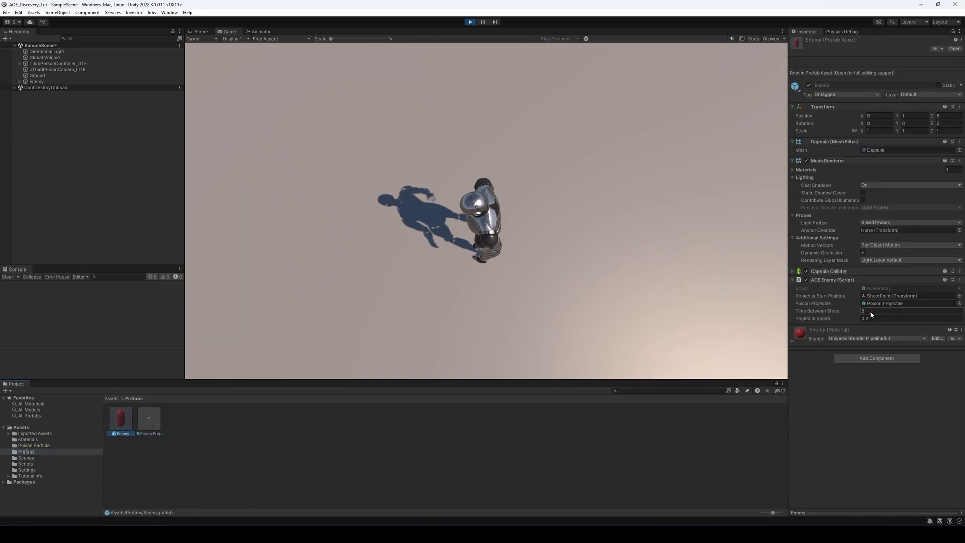
Set the Poison Lifetime of the Poison Projectile prefab's AOE Projectile script to 7 and watch the effect in the game
left_click(150, 418)
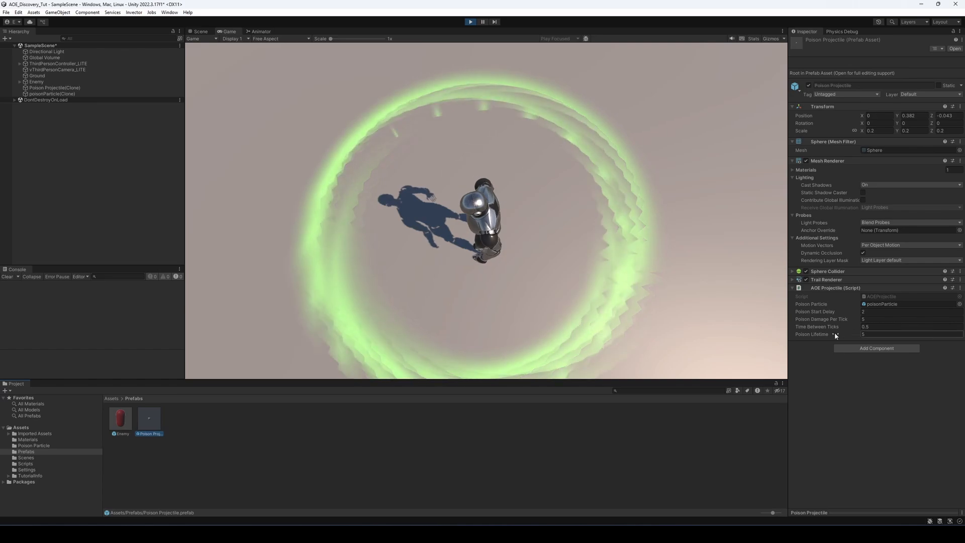
left_click(871, 334)
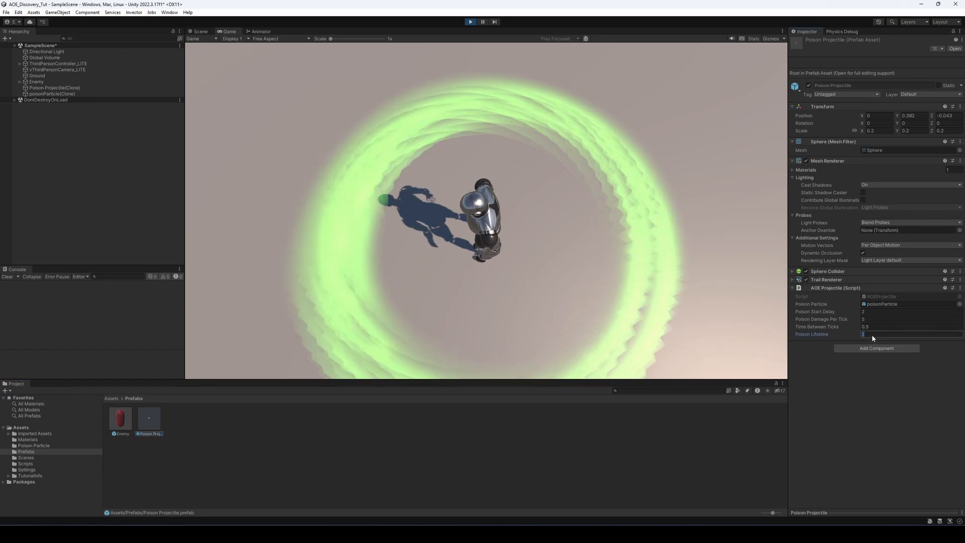
type("7")
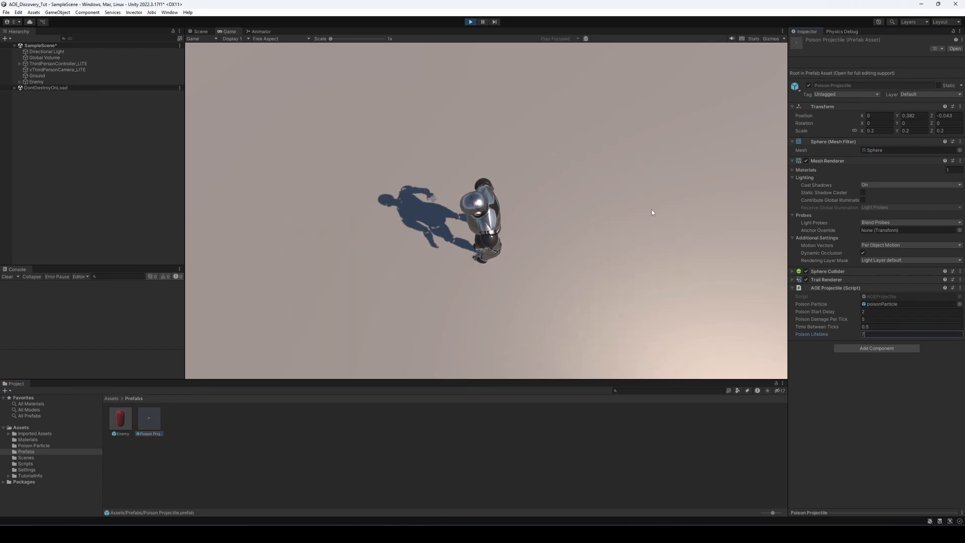
left_click(651, 209)
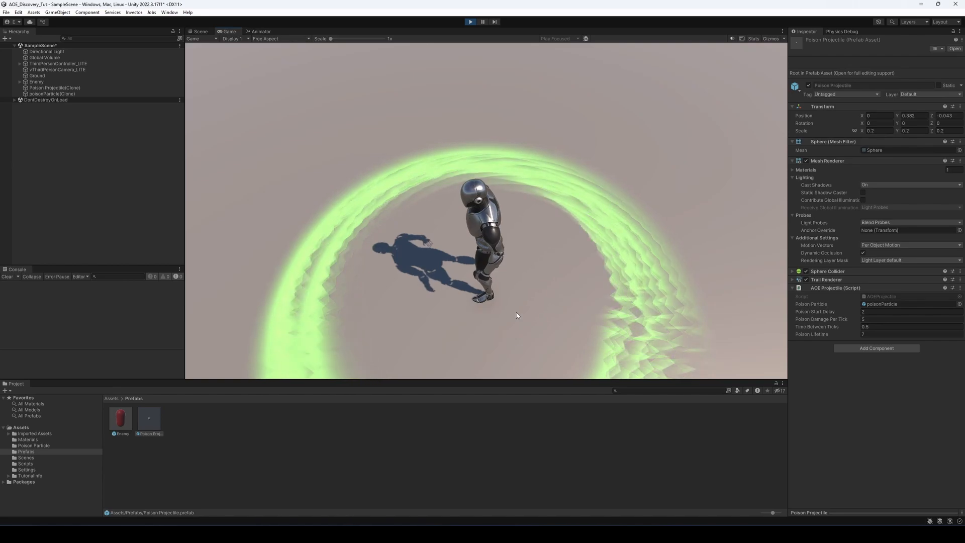
Set the Poison Projectile's Poison Start Delay to 0 and check the player's health on ThirdPersonController_LITE
left_click(895, 313)
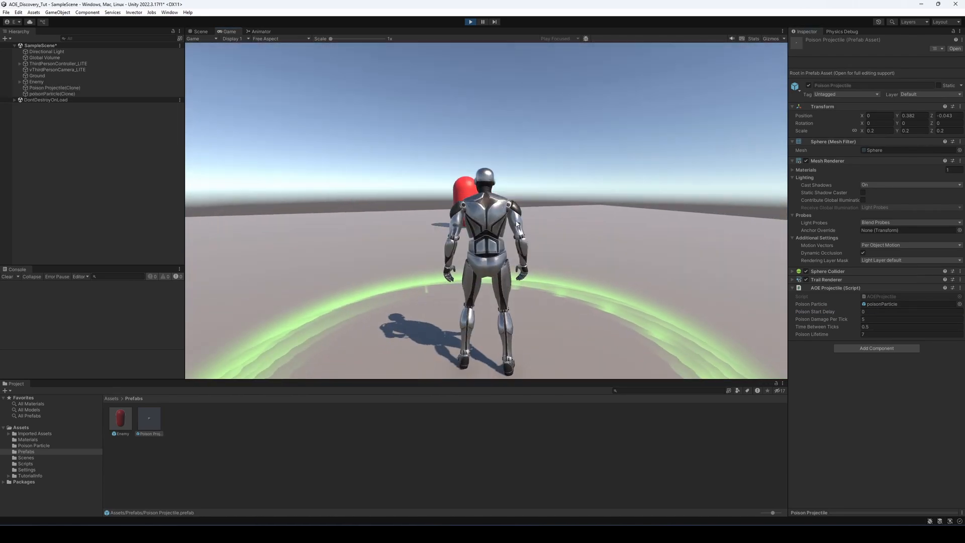
key("d")
left_click(70, 64)
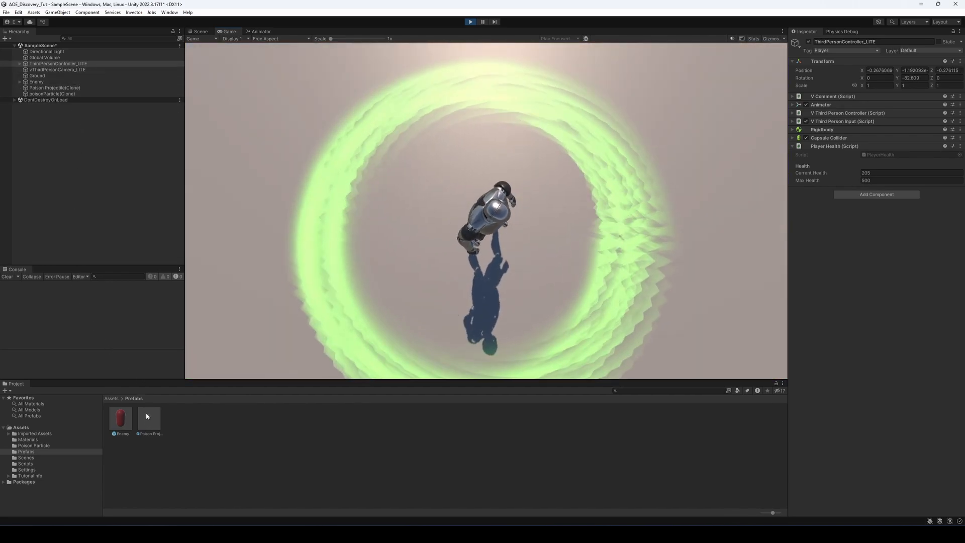
Set the Poison Projectile prefab's Poison Start Delay to 3 and Time Between Ticks to 2
left_click(149, 417)
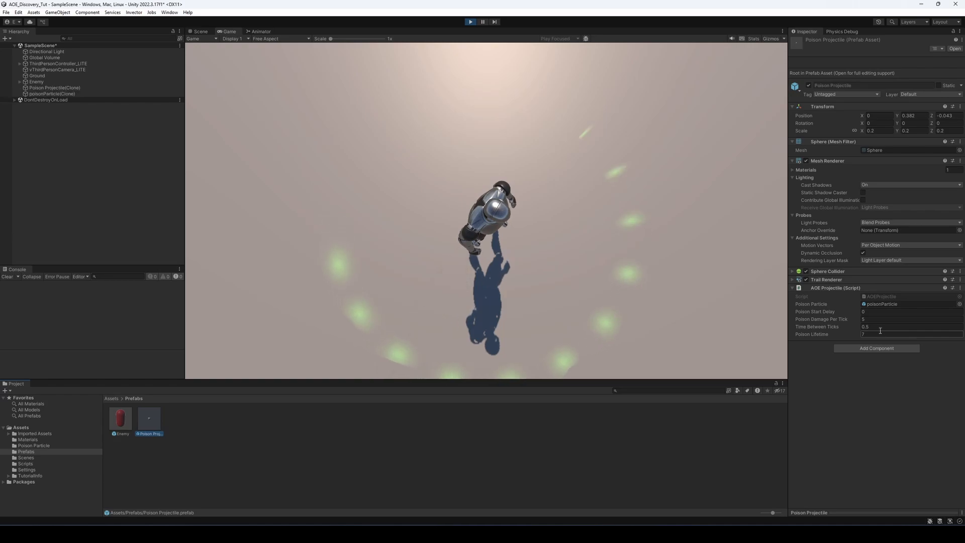
left_click(872, 311)
type("3")
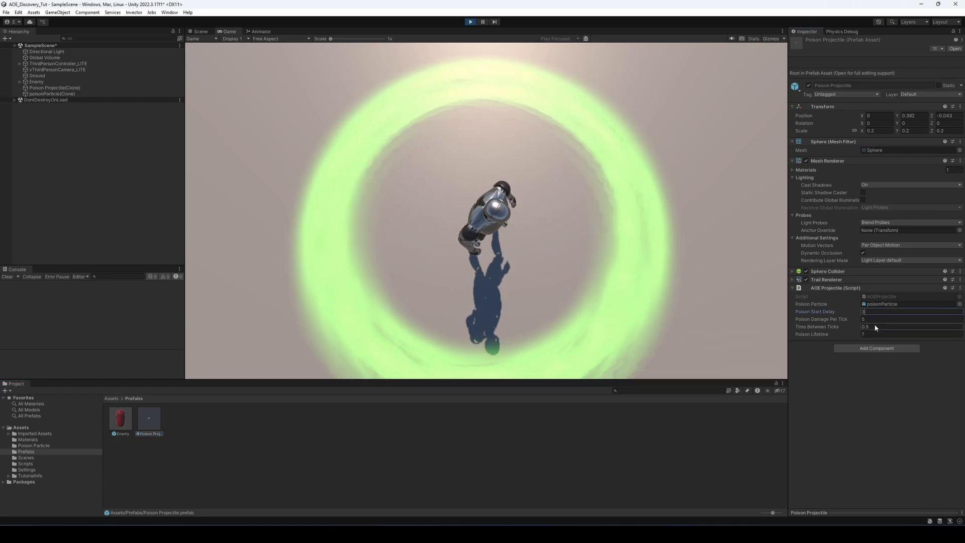
left_click(873, 320)
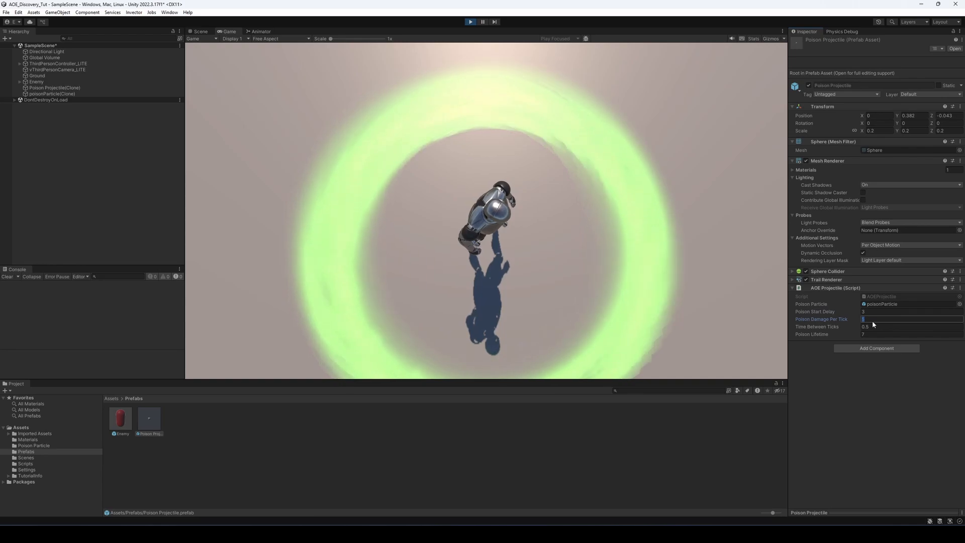
left_click(873, 327)
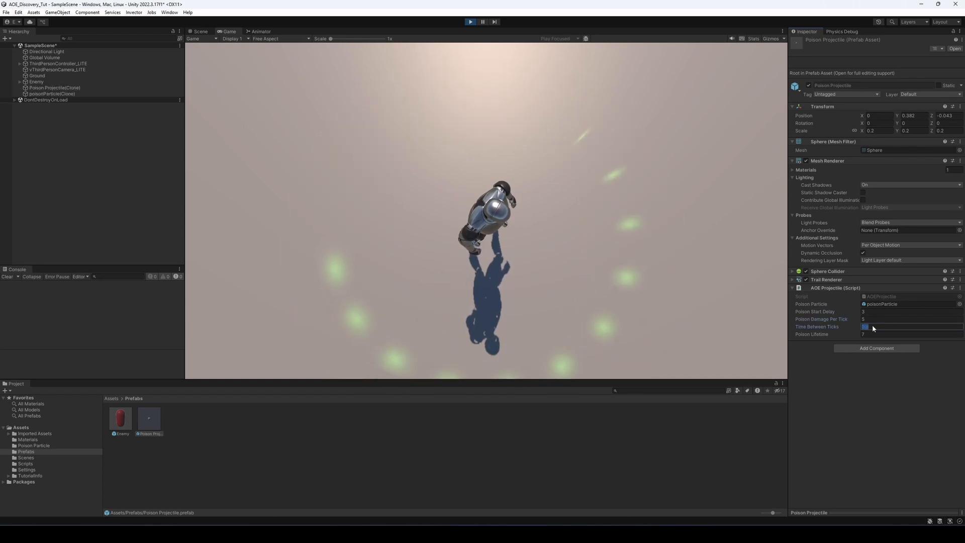
type("2")
key("Return")
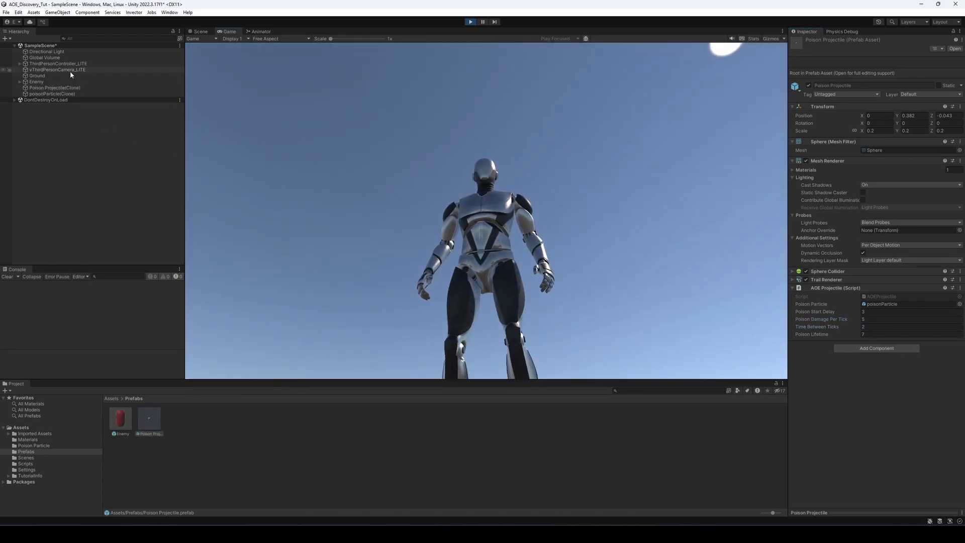
Select ThirdPersonController_LITE and move the player in and out of the poison areas to check the damage timing
left_click(70, 64)
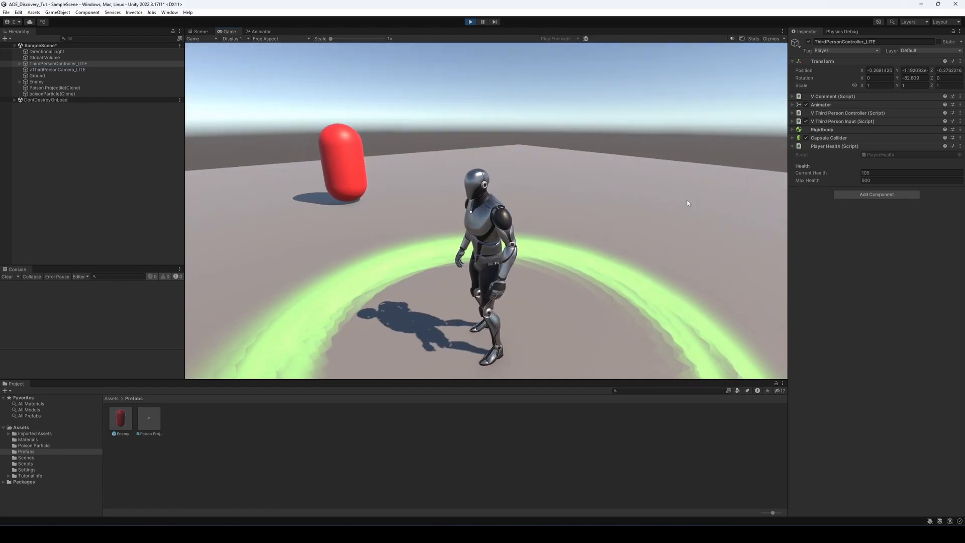
key("s")
key("a")
key("w")
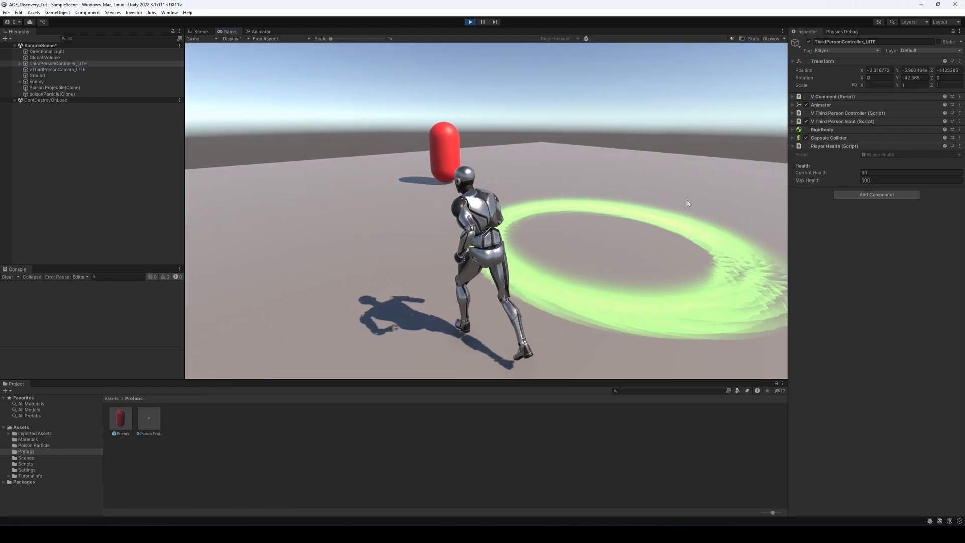
key("d")
key("s")
key("w")
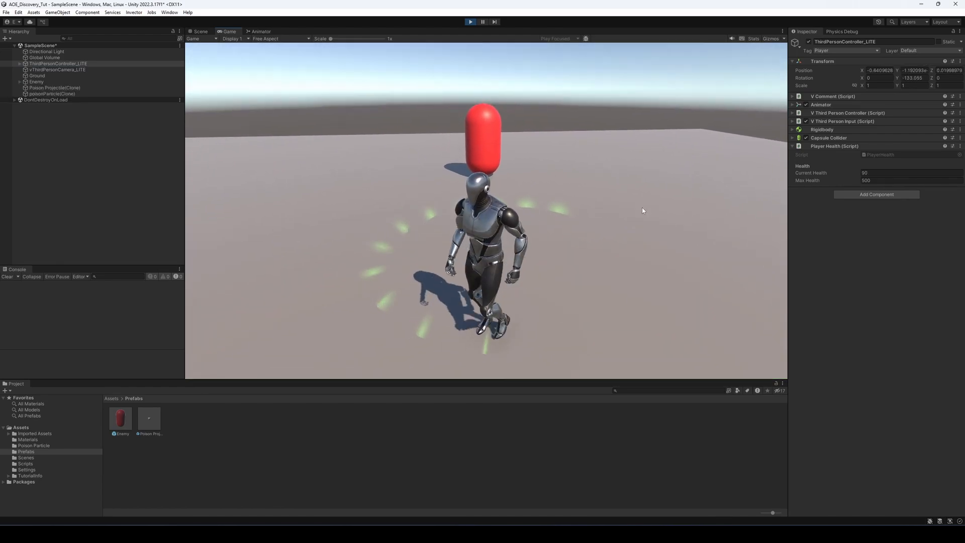
key("w")
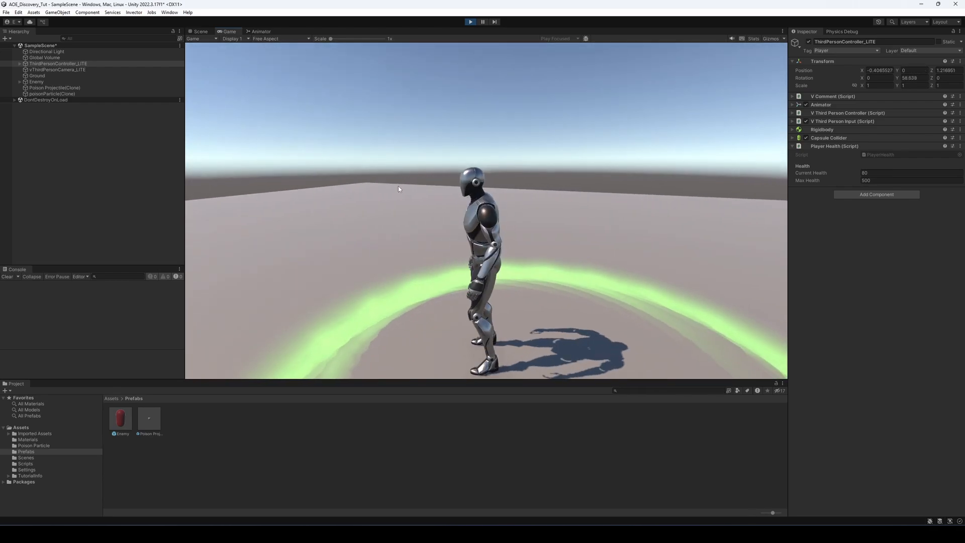
key("a")
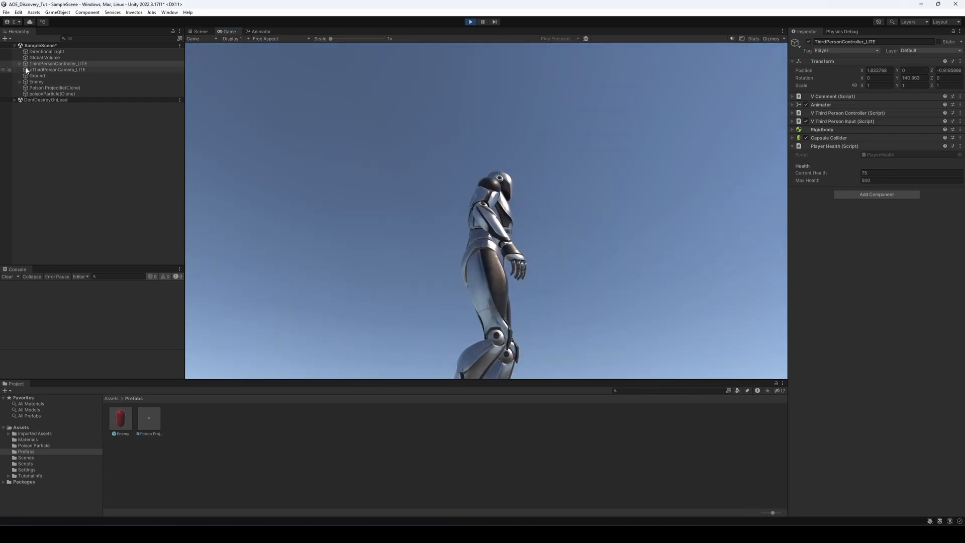
Set the Poison Projectile prefab's Time Between Ticks to 0.5 and return to the running game
left_click(50, 88)
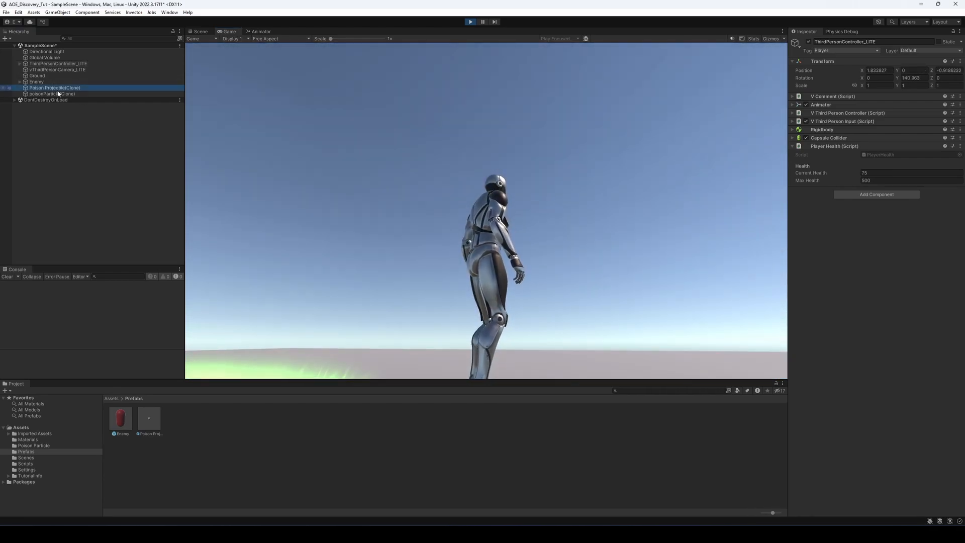
left_click(154, 418)
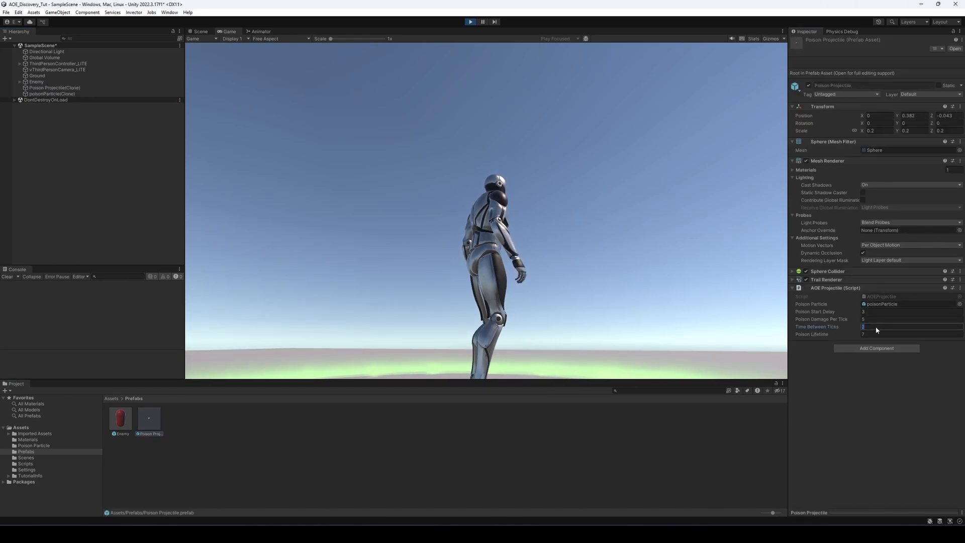
type("0.5")
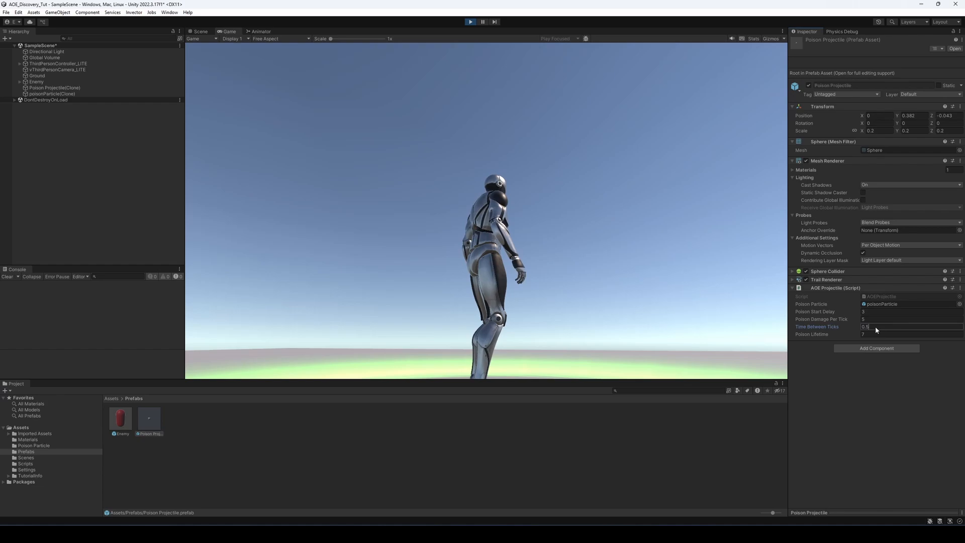
left_click(637, 245)
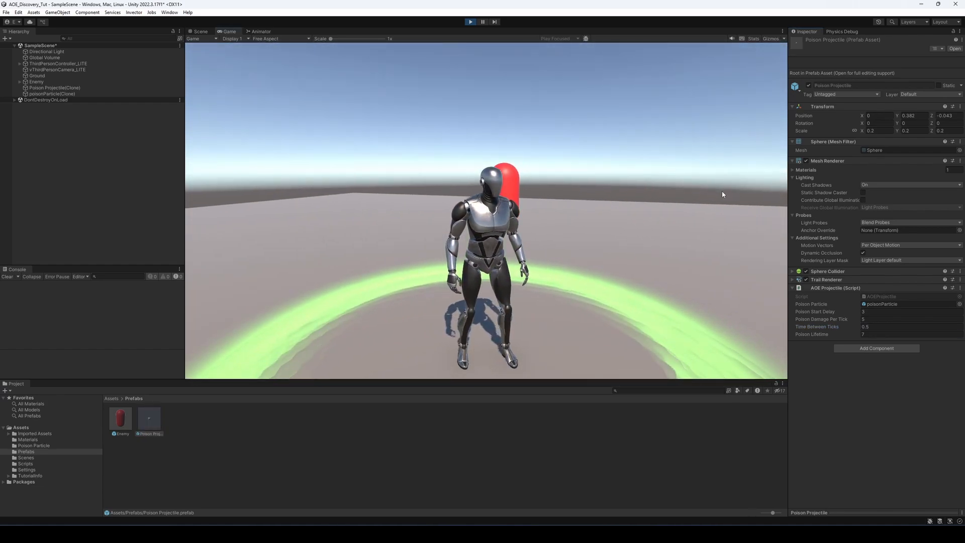